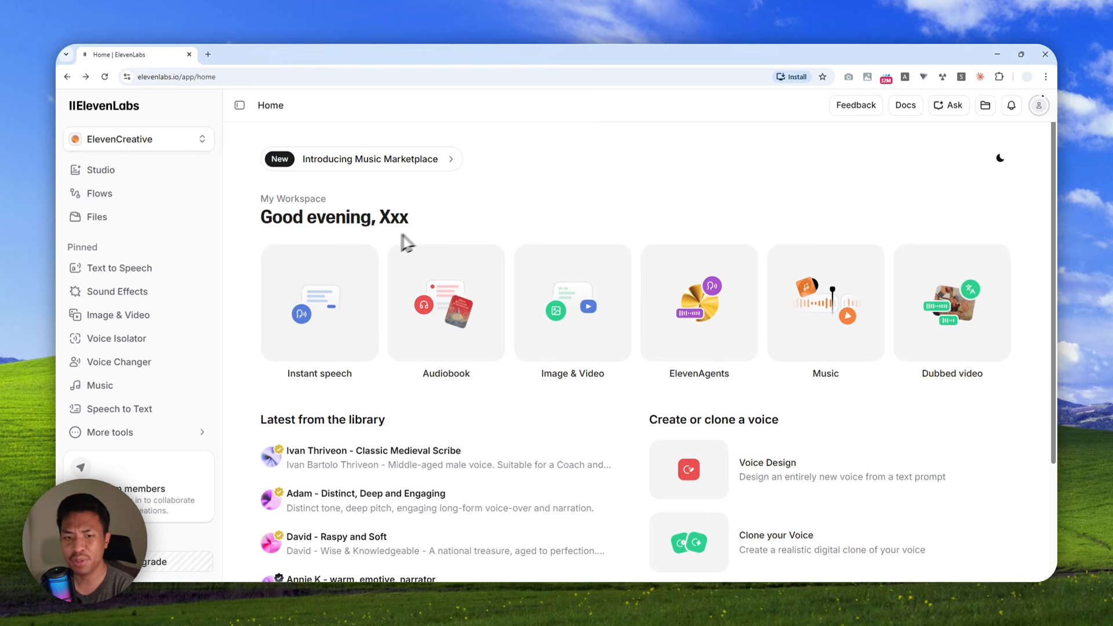
# Open the ElevenLabs subscription page to view the monthly ElevenCreative plans
pyautogui.click(206, 563)
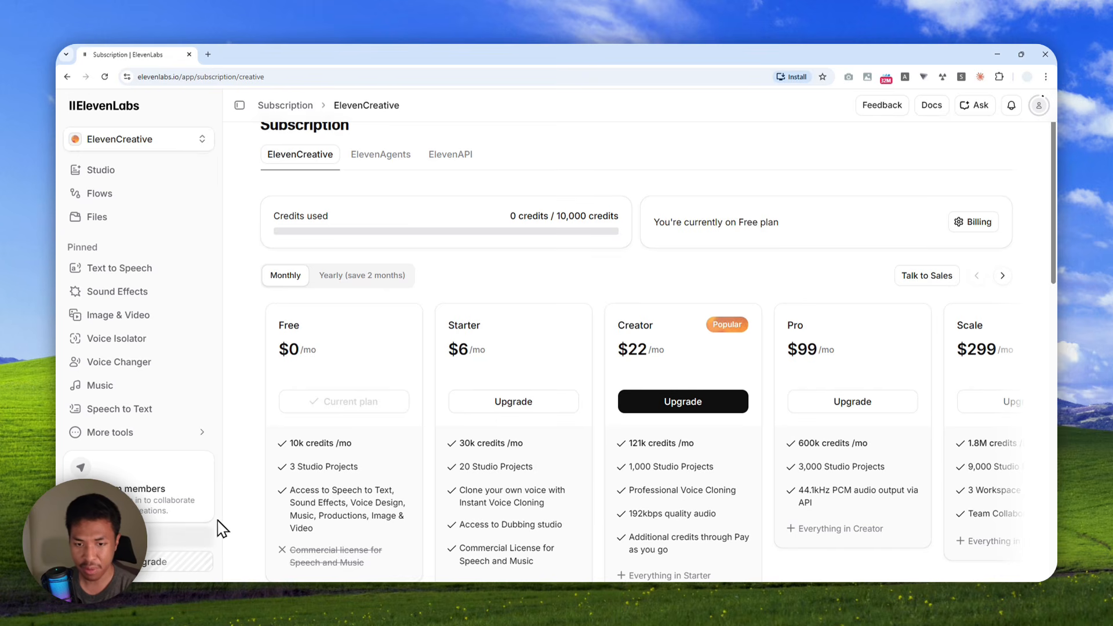
pyautogui.click(163, 591)
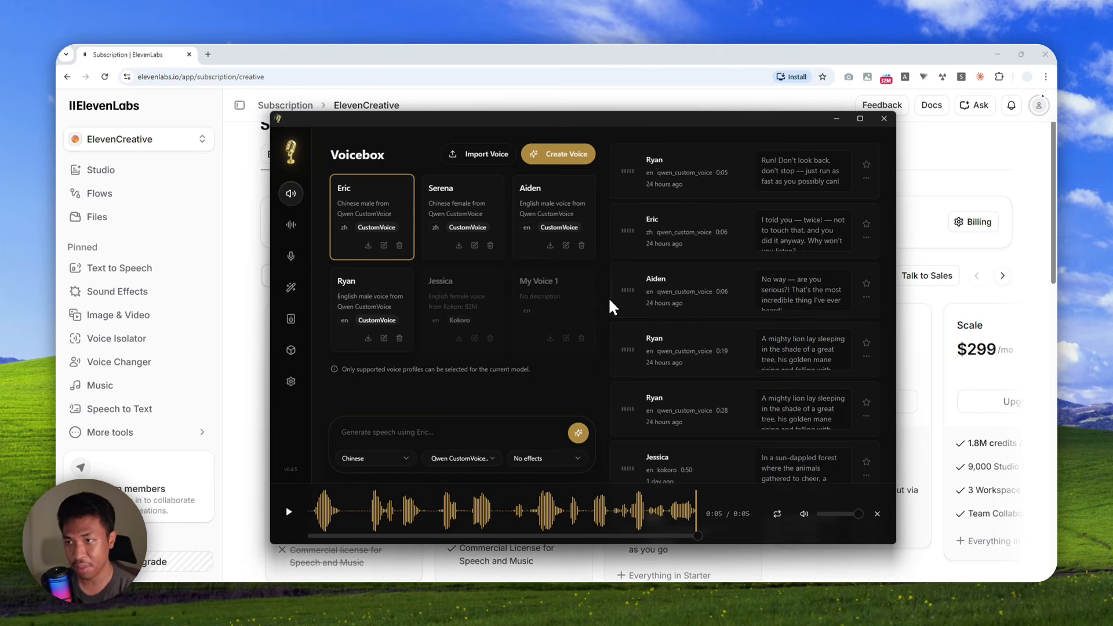
# Switch to Voicebox and play the three most recent generated clips, voiced by Ryan, Eric and Aiden
pyautogui.click(690, 179)
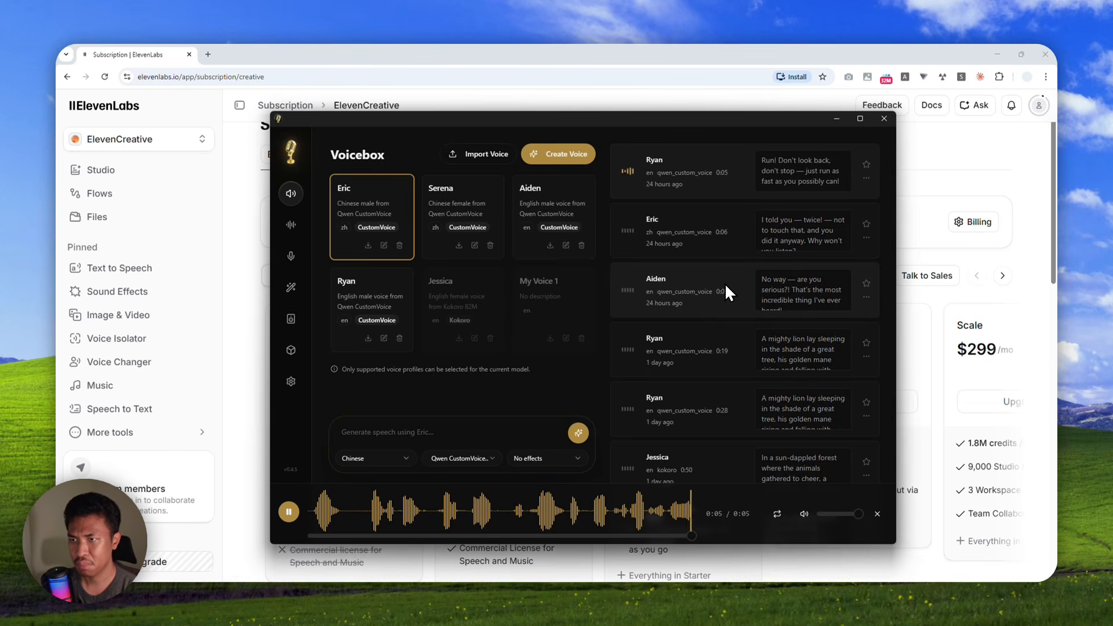
pyautogui.click(740, 245)
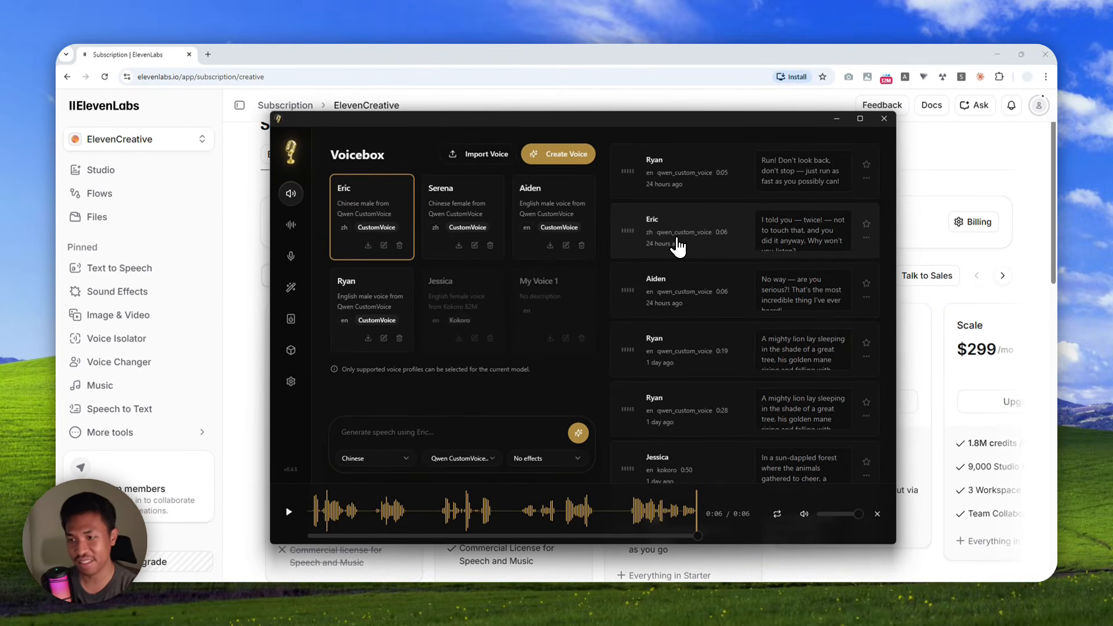
pyautogui.click(676, 312)
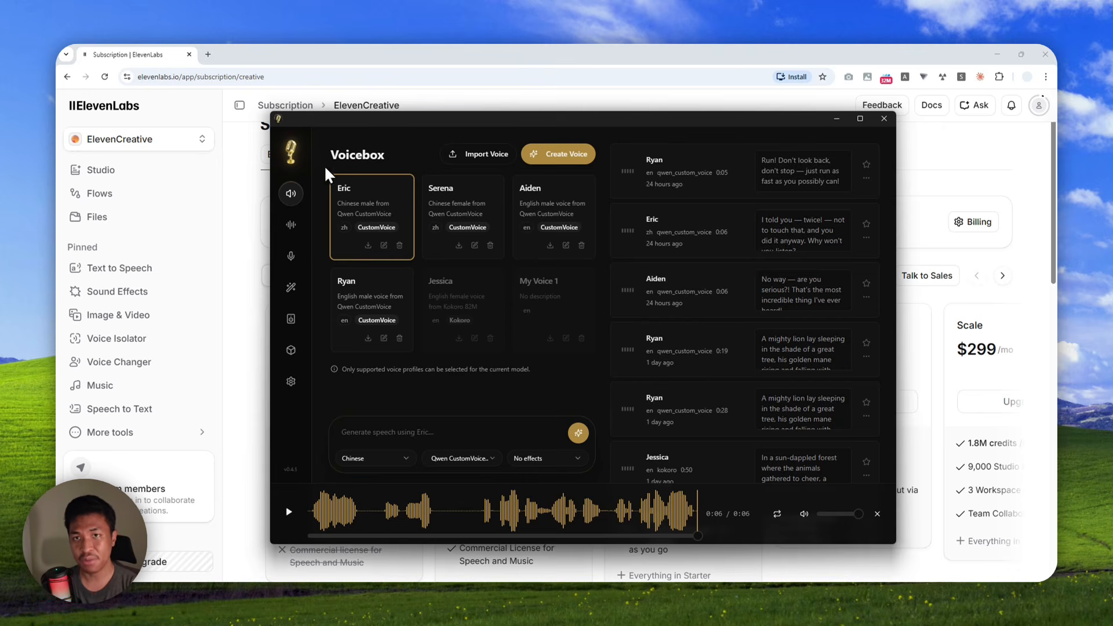
# Search Google for "voicebox" in a new browser tab
pyautogui.click(208, 54)
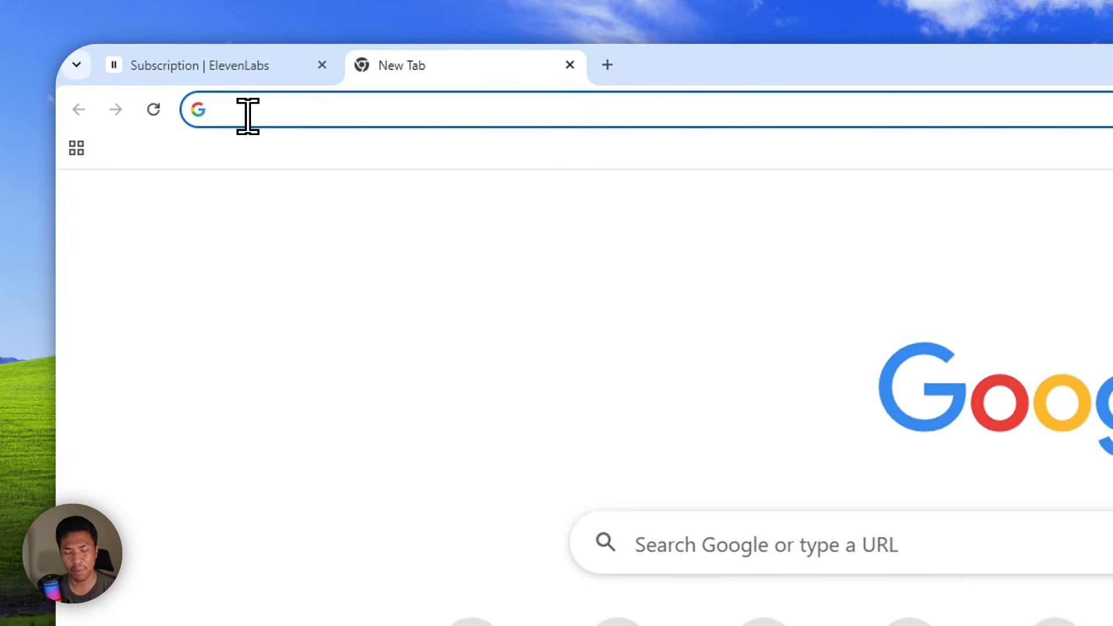
pyautogui.click(150, 79)
pyautogui.write('voiceb')
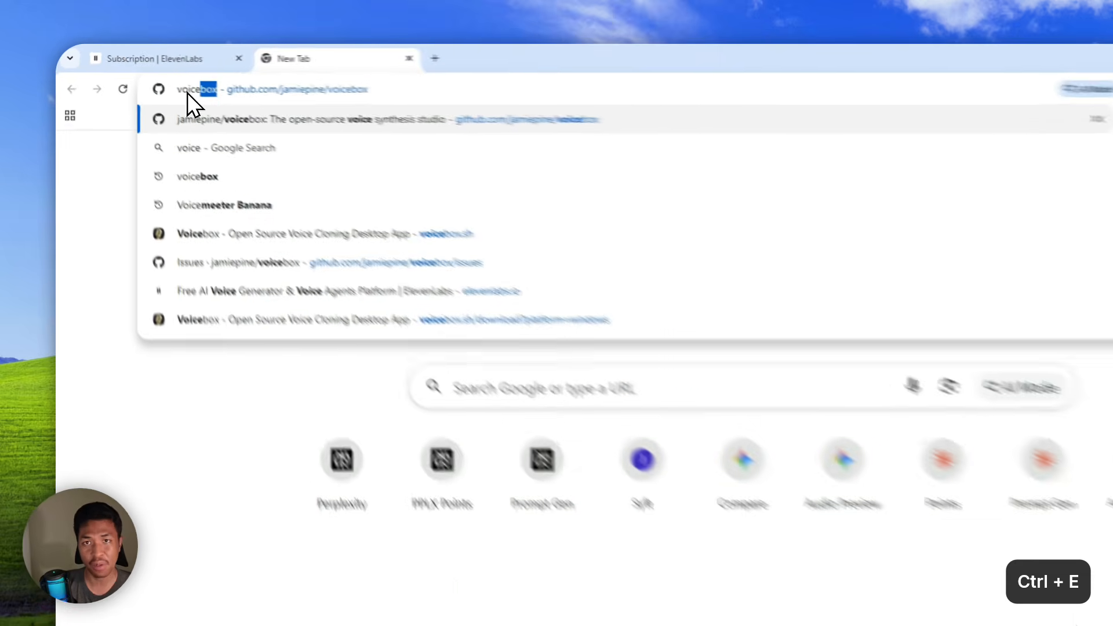
pyautogui.write('o')
pyautogui.hotkey('ctrl', 'BackSpace')
pyautogui.hotkey('ctrl', 'Return')
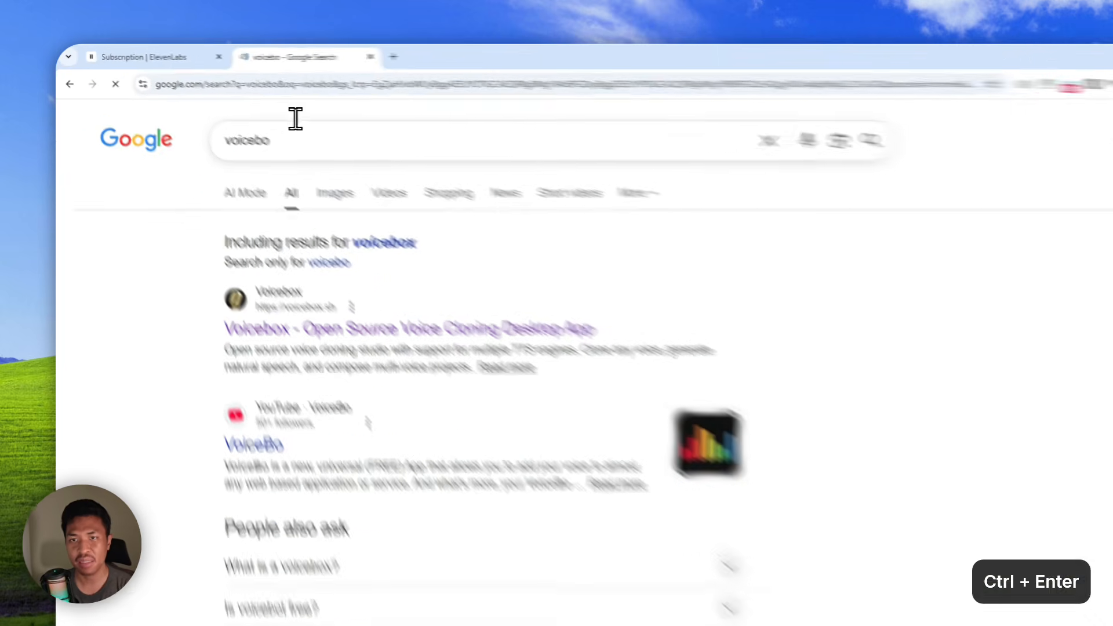
pyautogui.click(335, 140)
pyautogui.write('x')
pyautogui.hotkey('ctrl', 'Return')
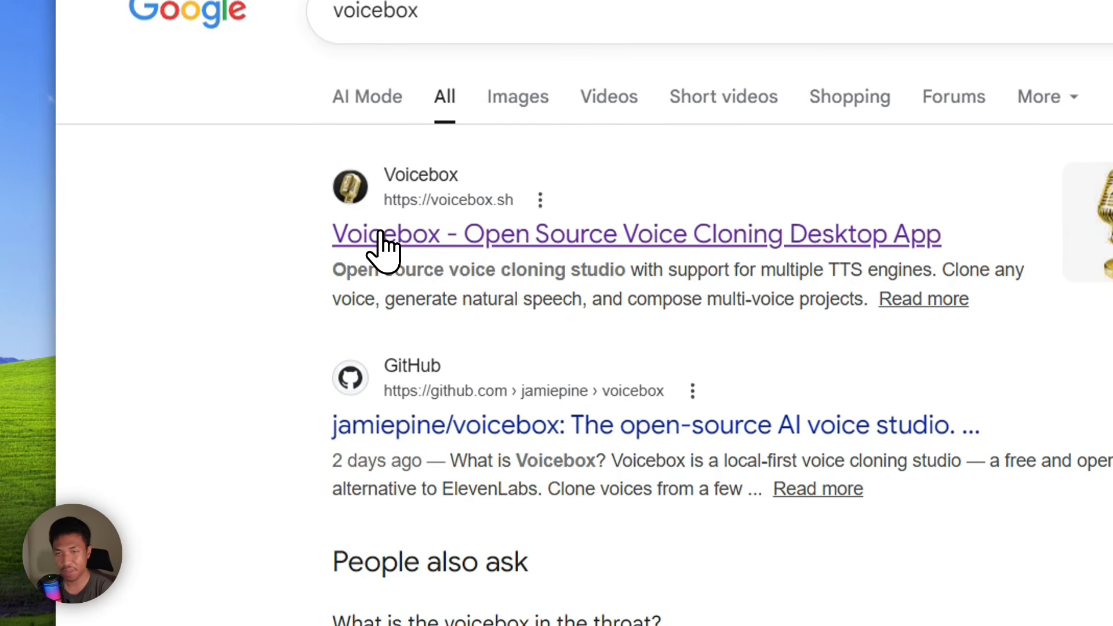
# Open the voicebox.sh result and the jamiepine/voicebox GitHub result in separate new tabs
pyautogui.rightClick(385, 422)
pyautogui.click(386, 232)
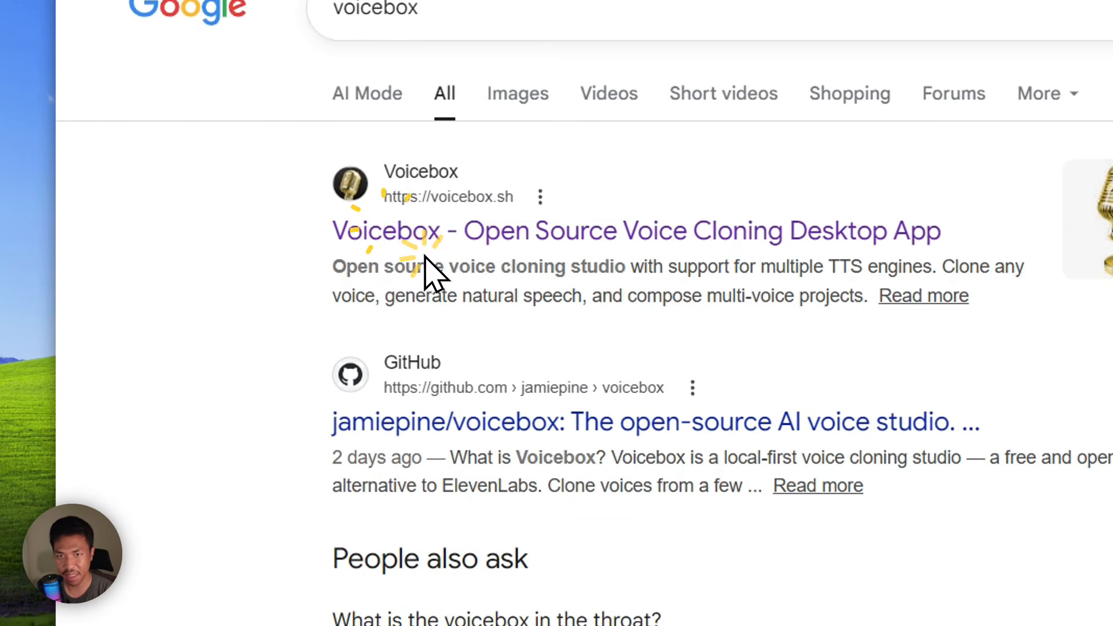
pyautogui.click(414, 427)
pyautogui.rightClick(415, 429)
pyautogui.click(449, 452)
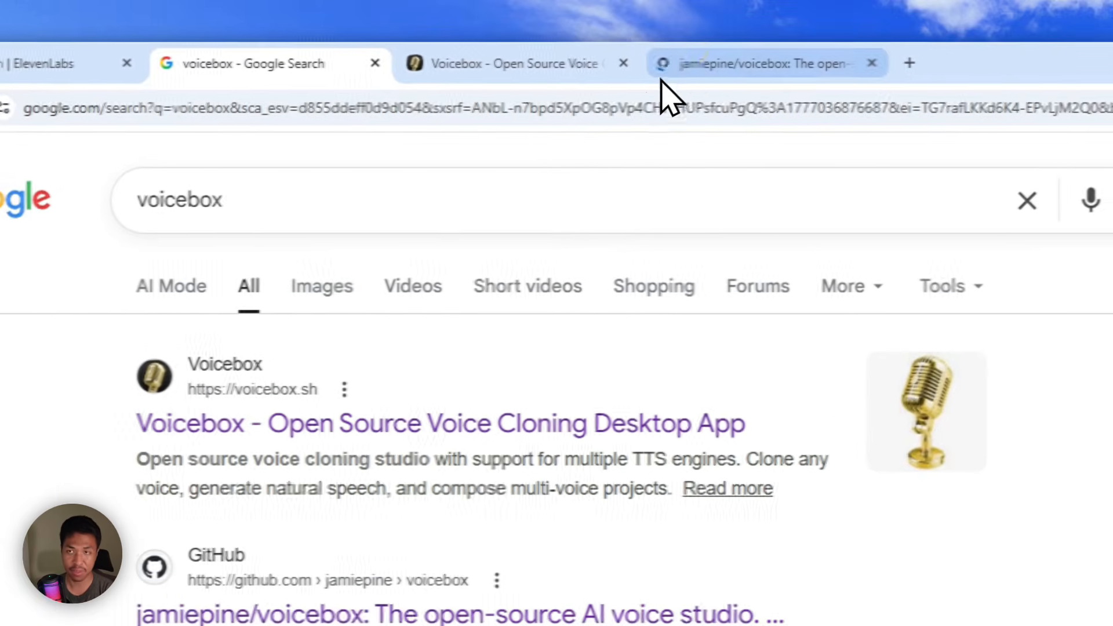
# Look over the jamiepine/voicebox repository page on GitHub, including its file list and project details
pyautogui.click(704, 63)
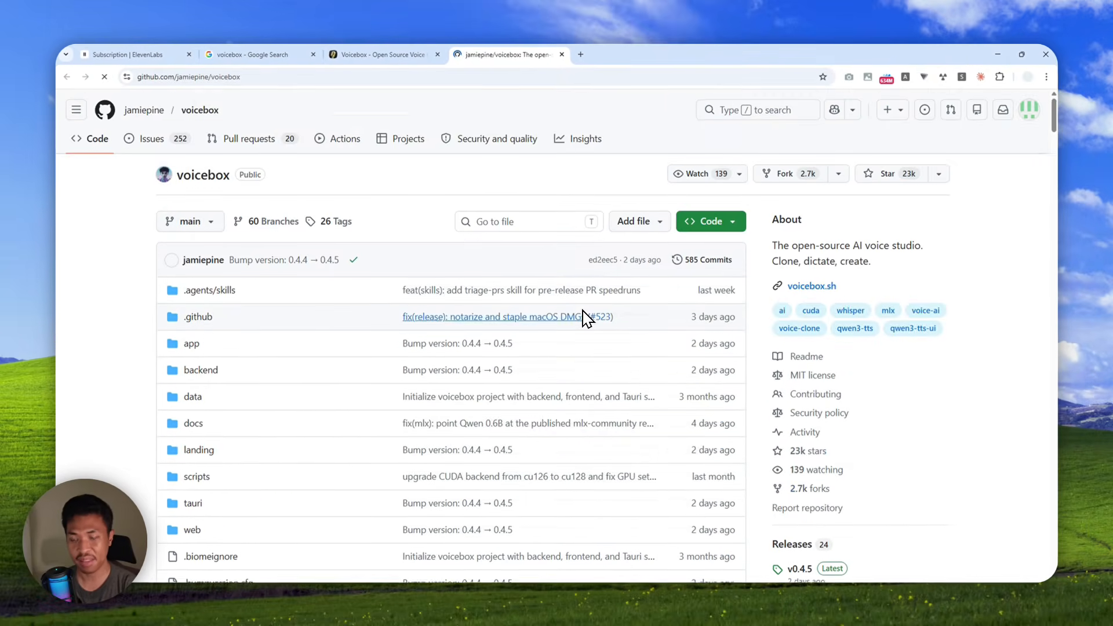
pyautogui.scroll(-2, 583, 318)
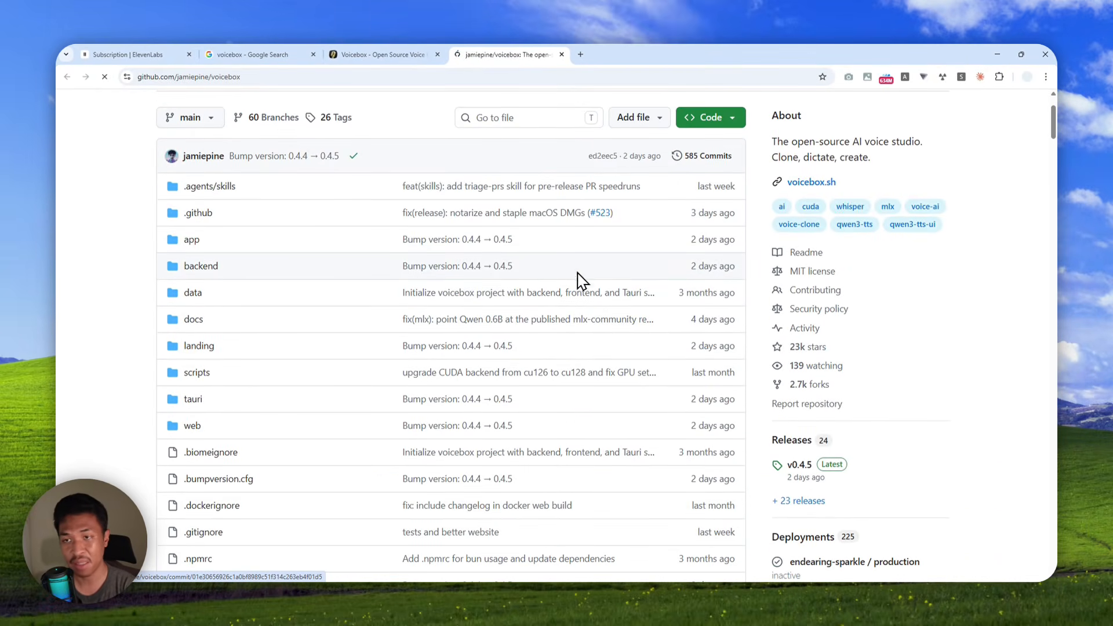
pyautogui.scroll(2, 580, 281)
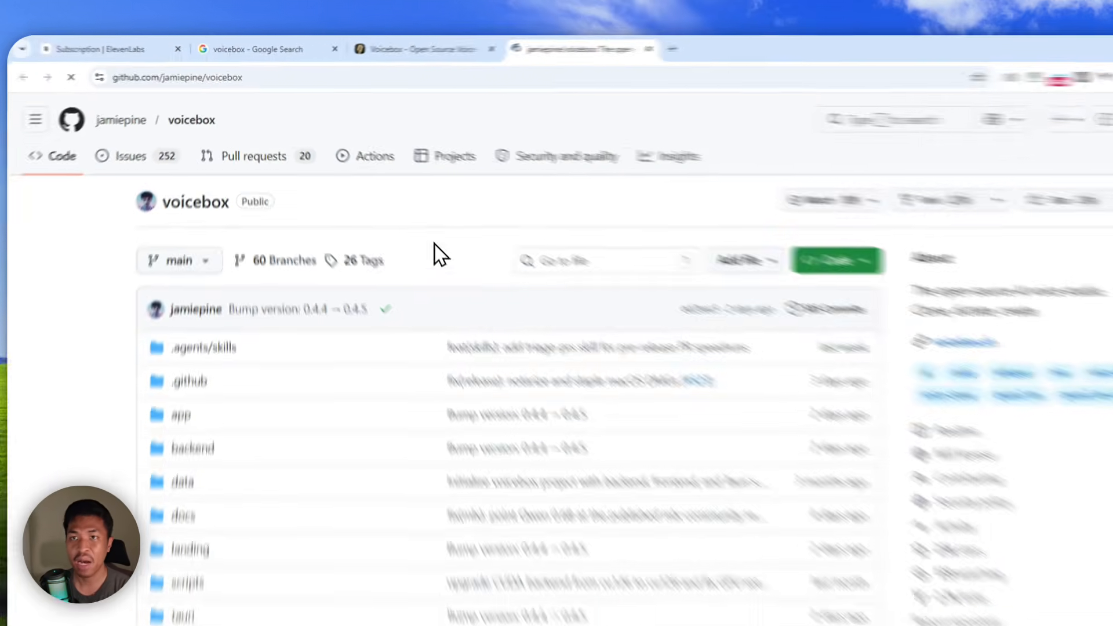
# Start the Voicebox download from the voicebox.sh site and bring up the installer options for each operating system
pyautogui.click(354, 53)
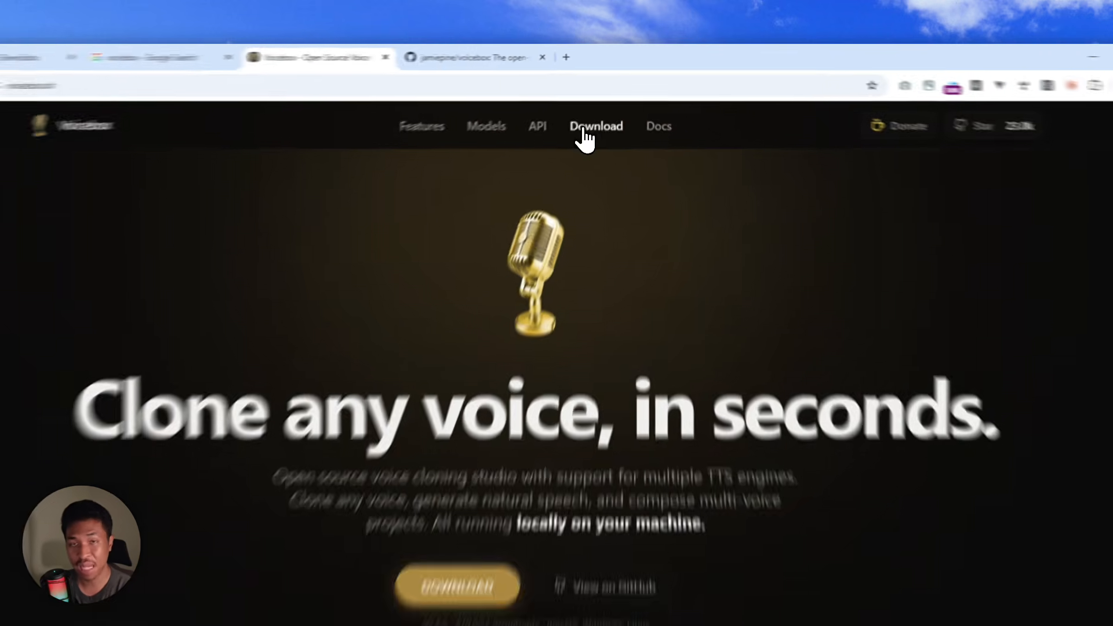
pyautogui.click(595, 110)
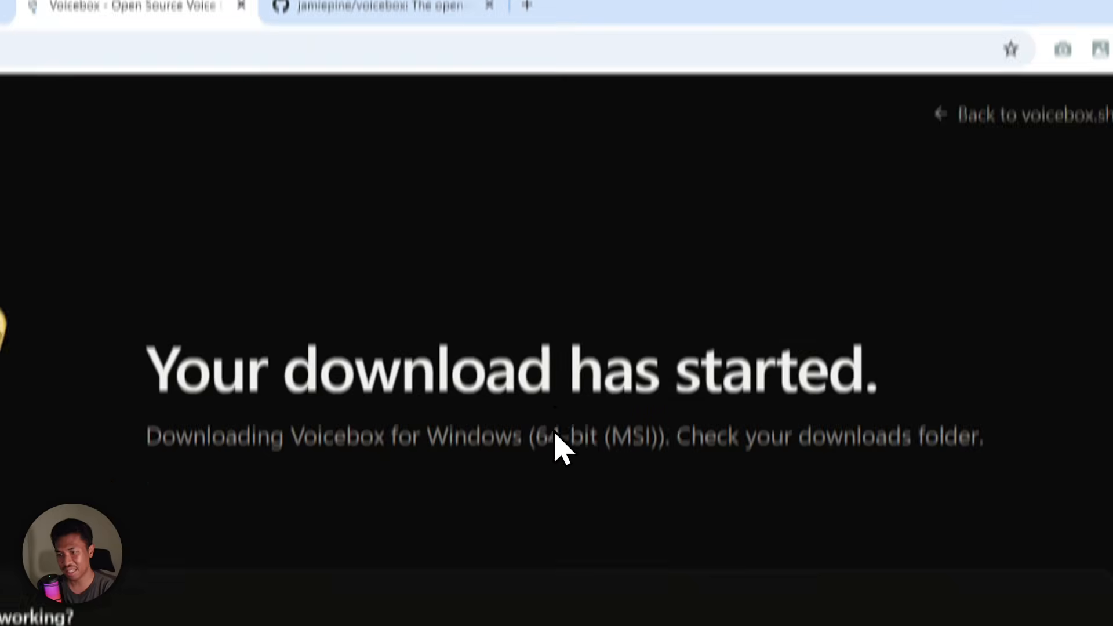
pyautogui.scroll(-3, 242, 550)
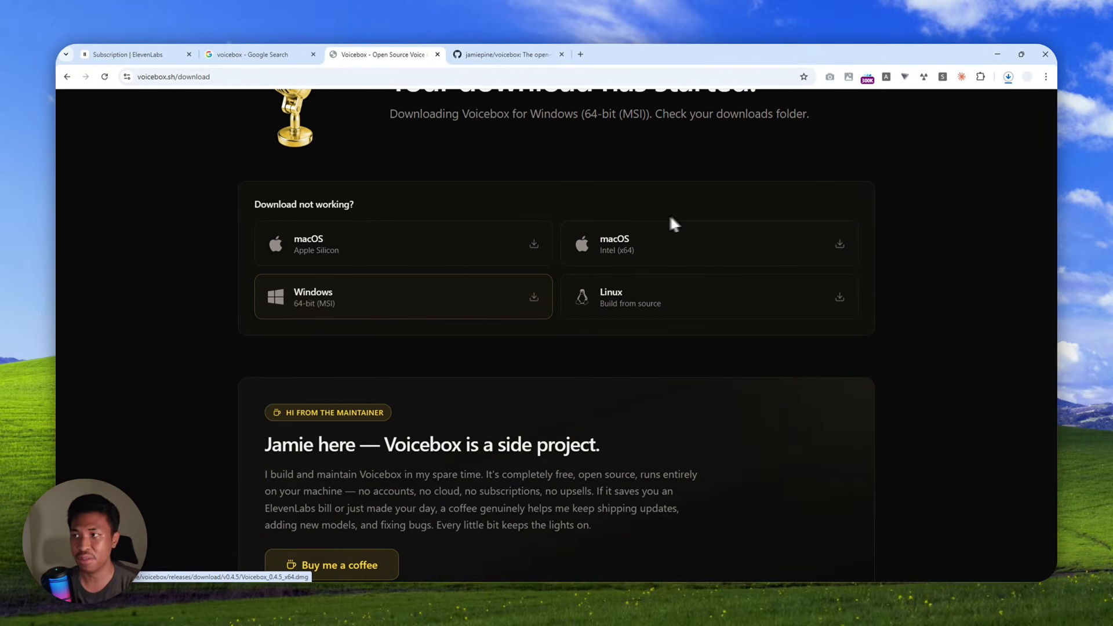
# Cancel the running Voicebox installer download and dismiss the recent download history
pyautogui.click(1009, 78)
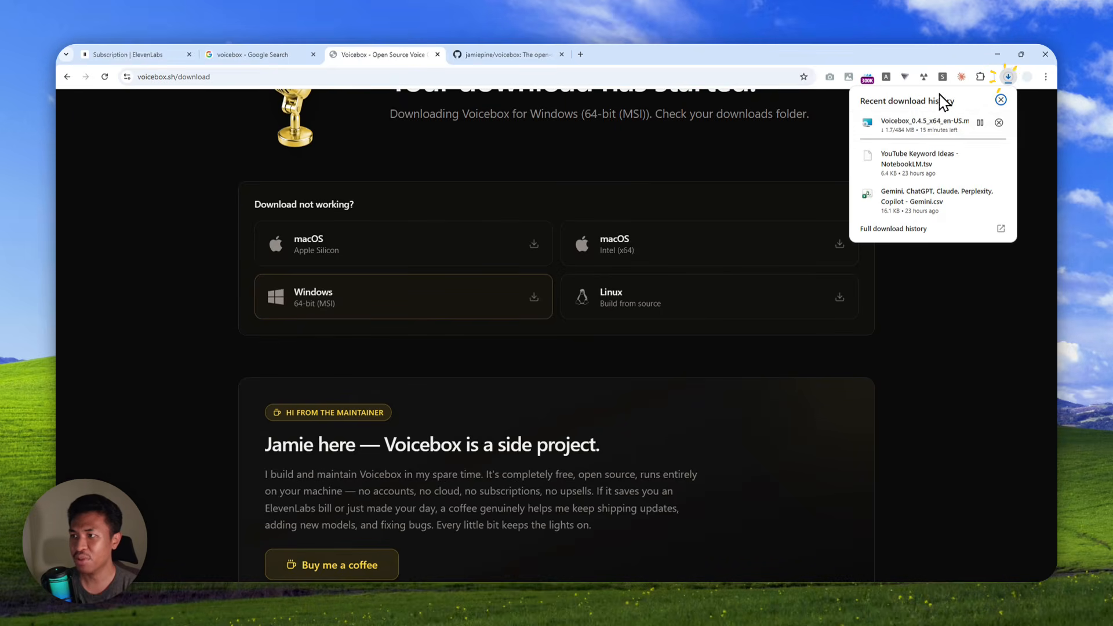
pyautogui.click(998, 123)
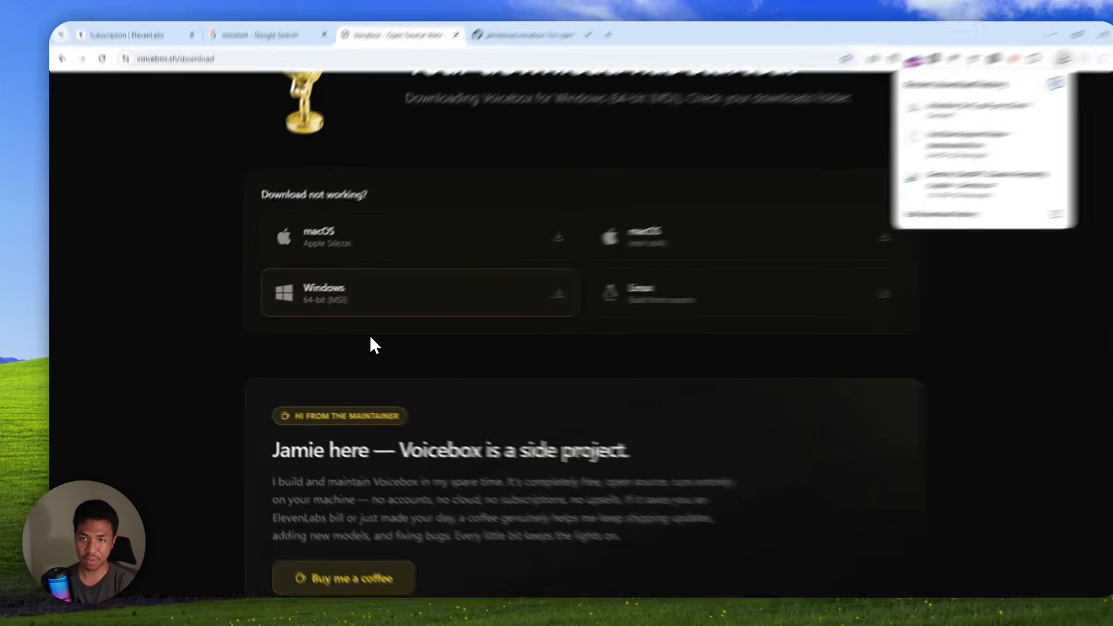
pyautogui.click(347, 335)
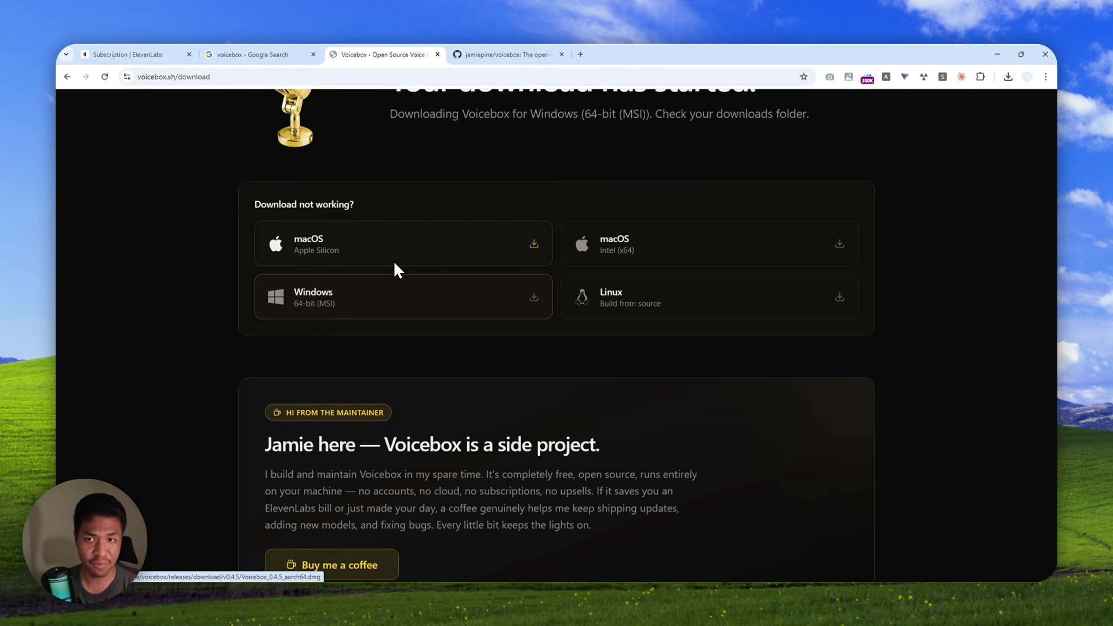
pyautogui.scroll(2, 394, 268)
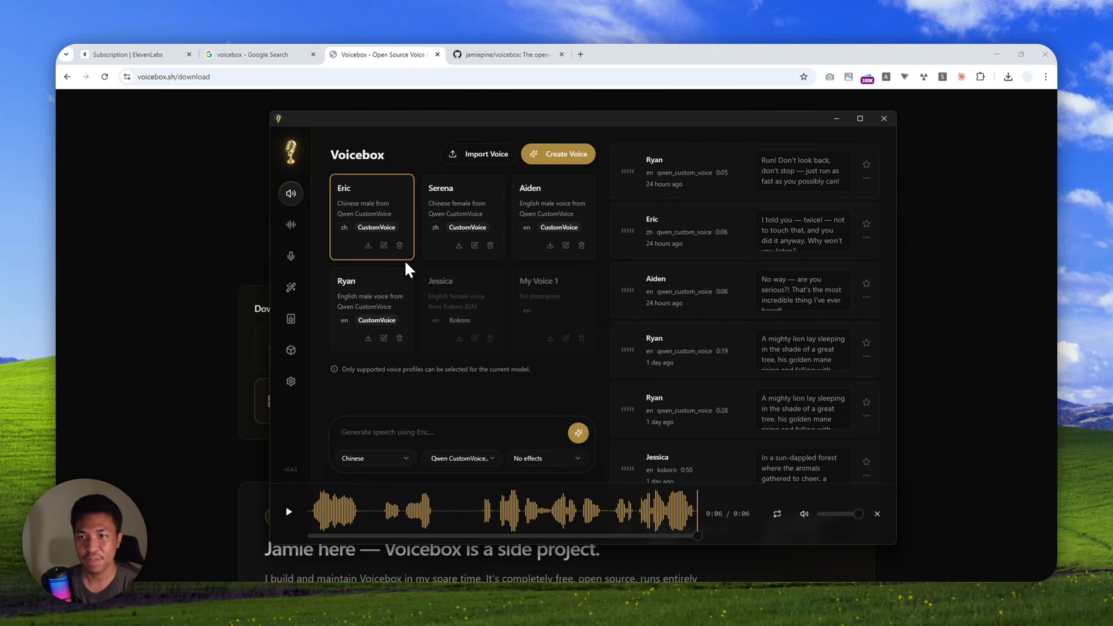
# Switch to Voicebox and examine the language, model and effects choices for speech generation, keeping No effects
pyautogui.click(295, 197)
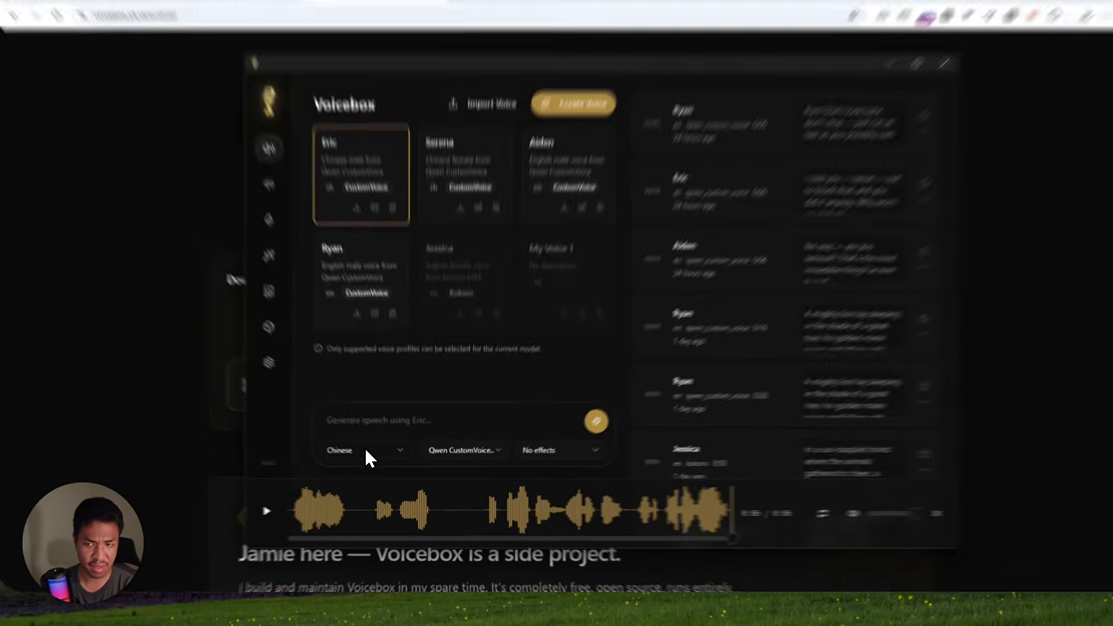
pyautogui.click(381, 458)
pyautogui.click(471, 415)
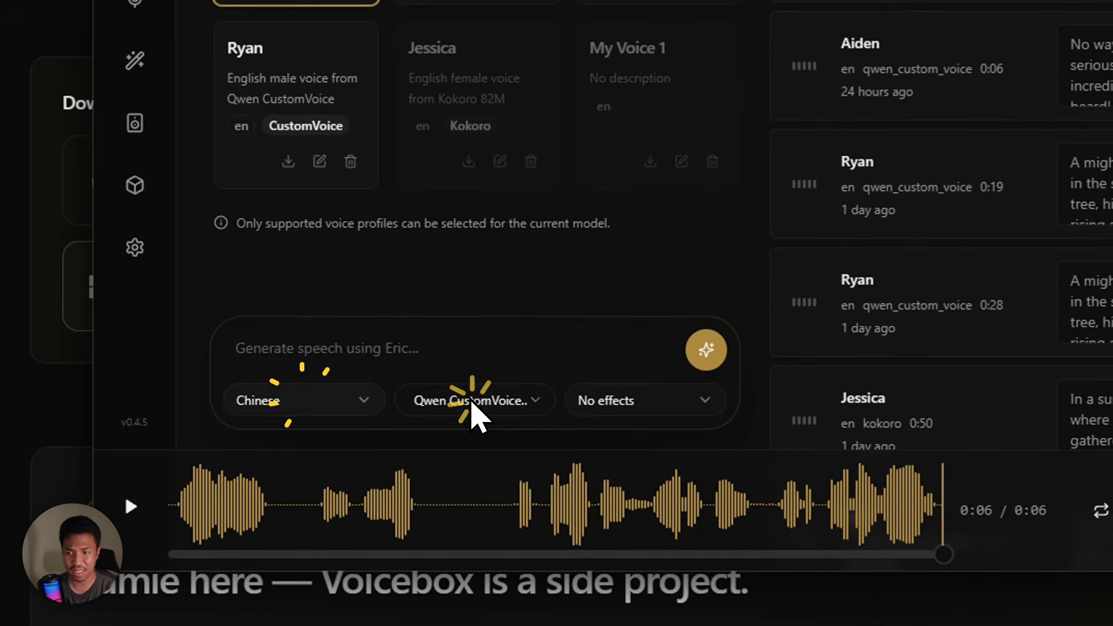
pyautogui.click(471, 414)
pyautogui.click(593, 415)
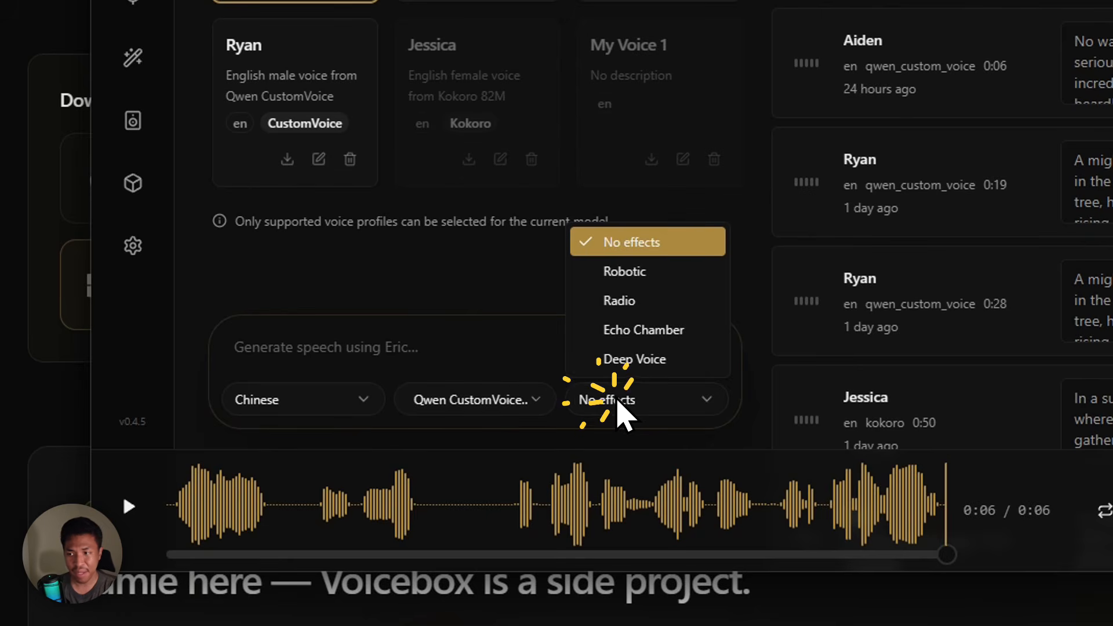
pyautogui.click(606, 401)
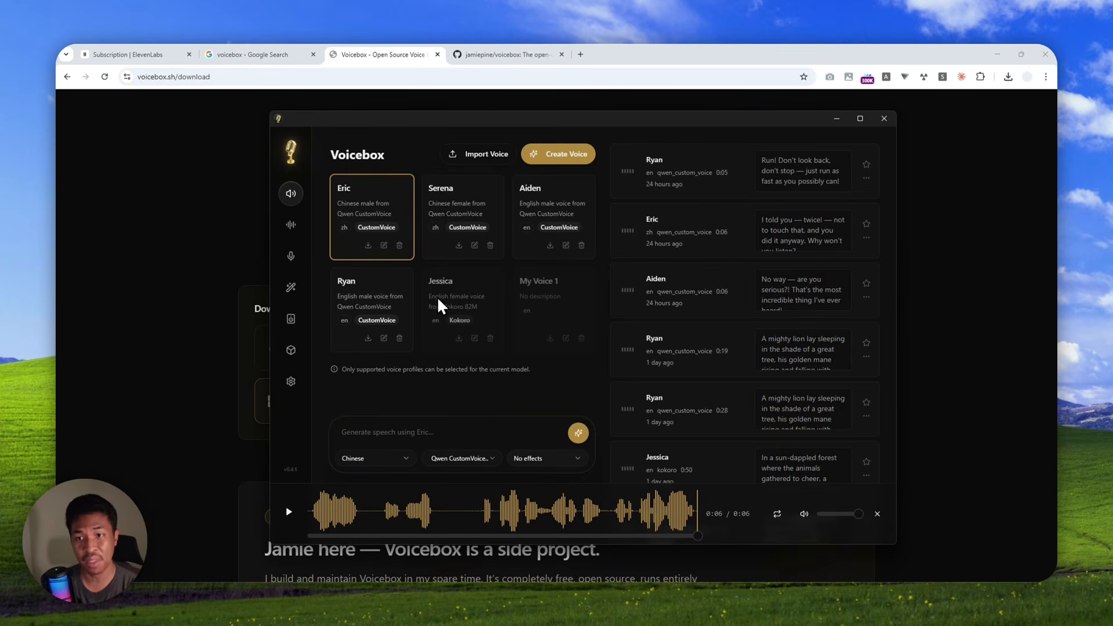
# Select the My Voice 1 profile for speech generation and open the Stories section with Tortoise and Hare
pyautogui.click(551, 309)
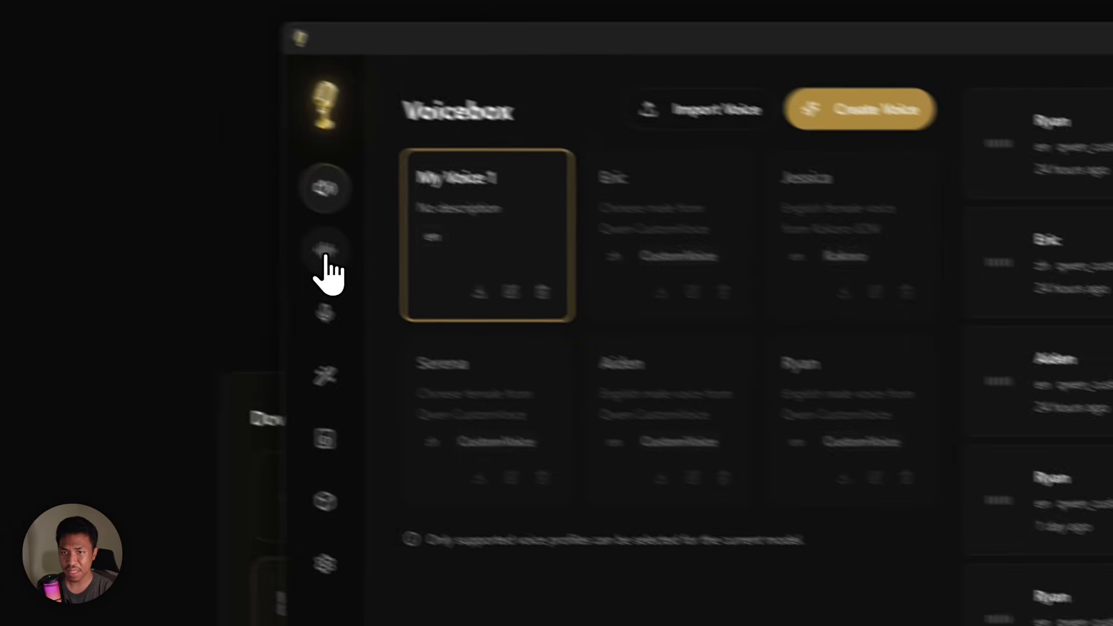
pyautogui.click(325, 252)
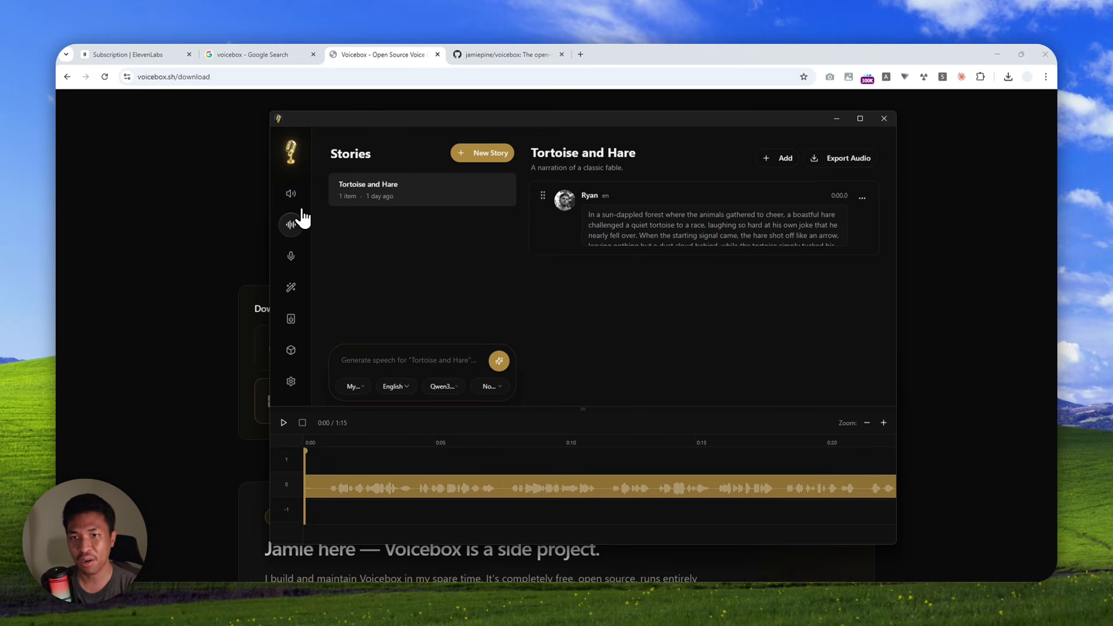
pyautogui.click(292, 195)
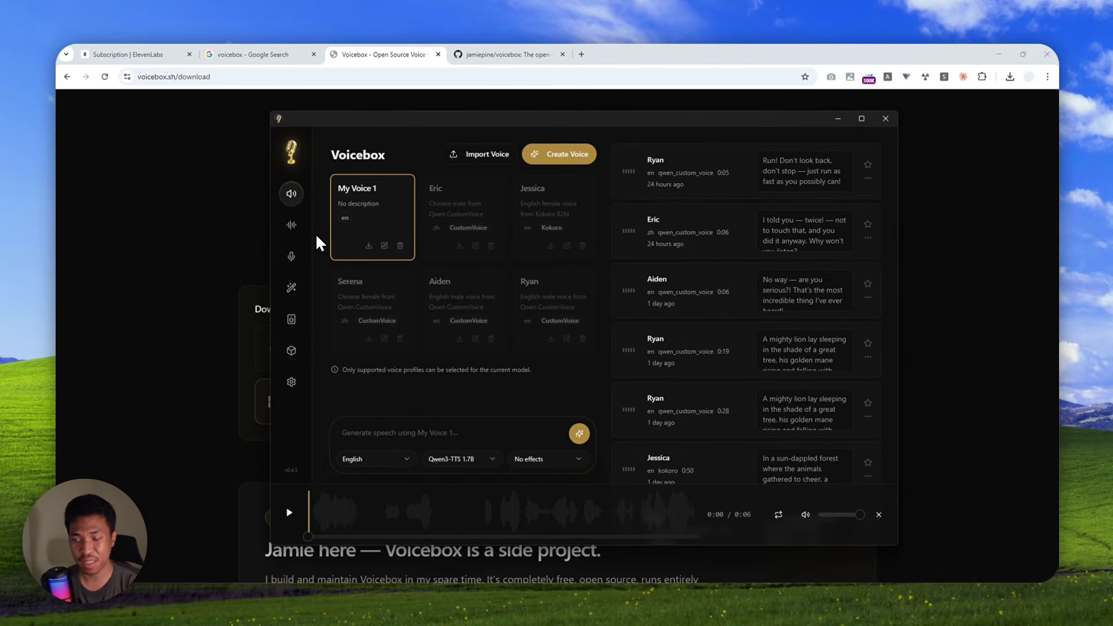
pyautogui.click(291, 224)
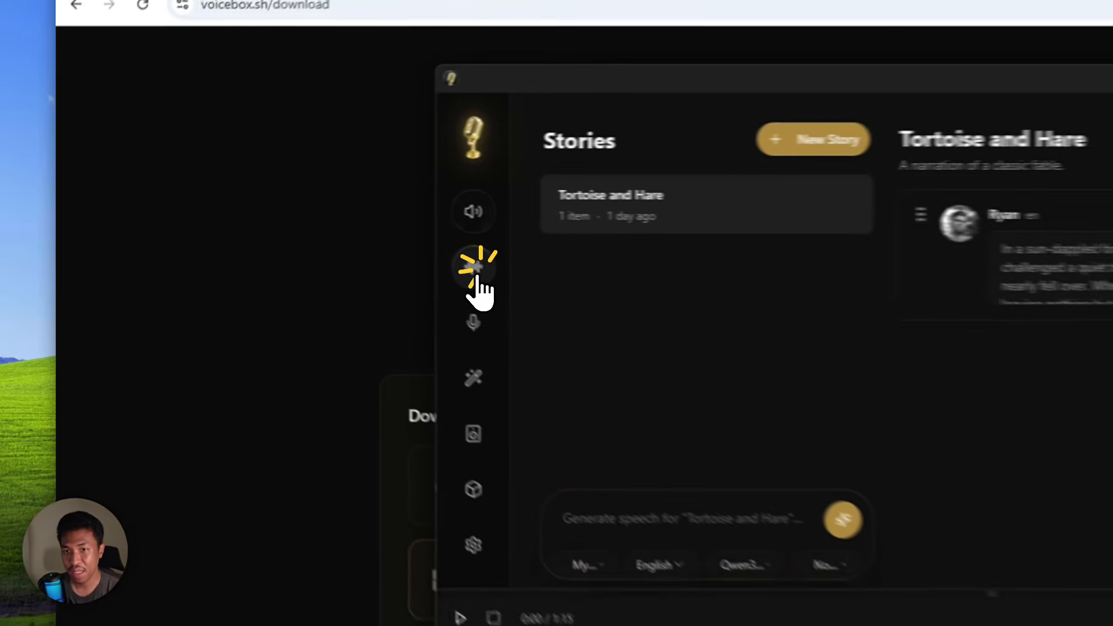
# View the Voices list and the built-in Effects, and open a blank new effects preset
pyautogui.click(292, 256)
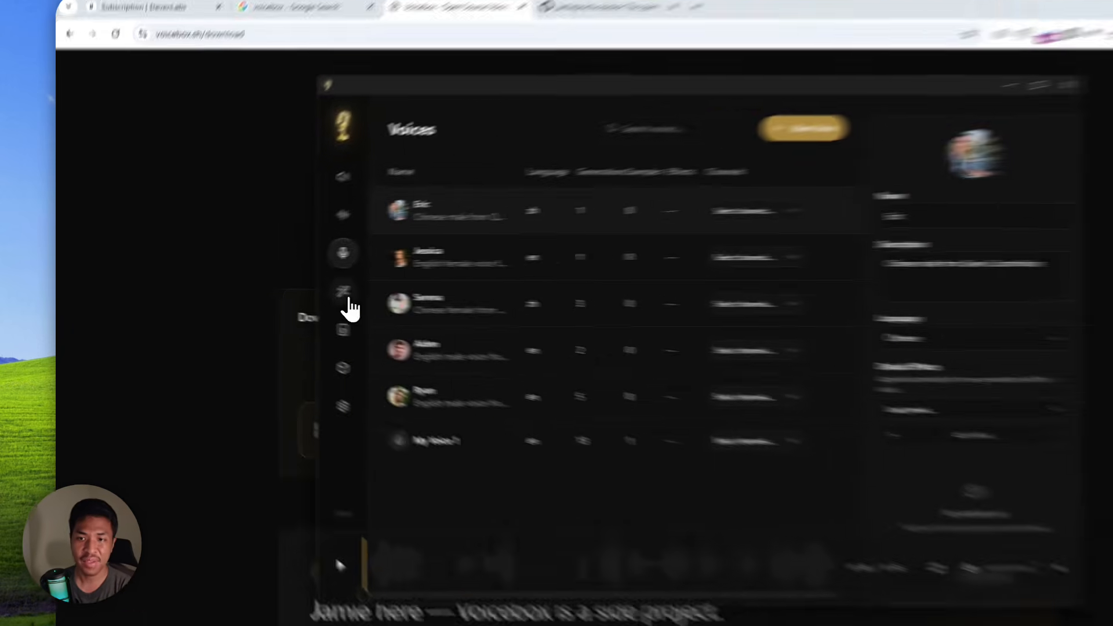
pyautogui.click(292, 287)
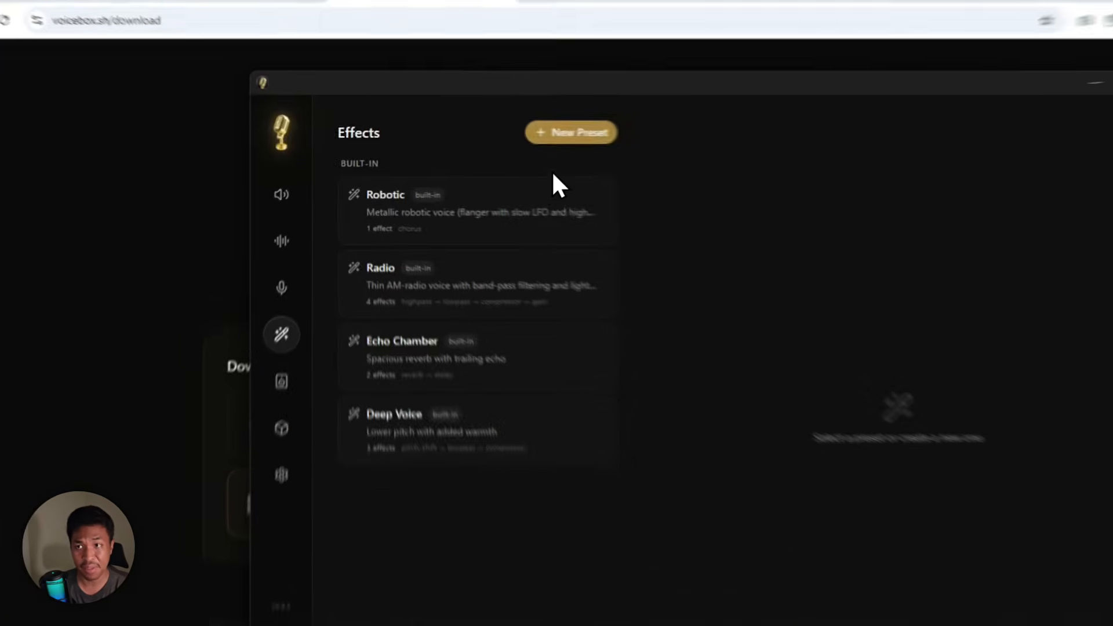
pyautogui.click(486, 152)
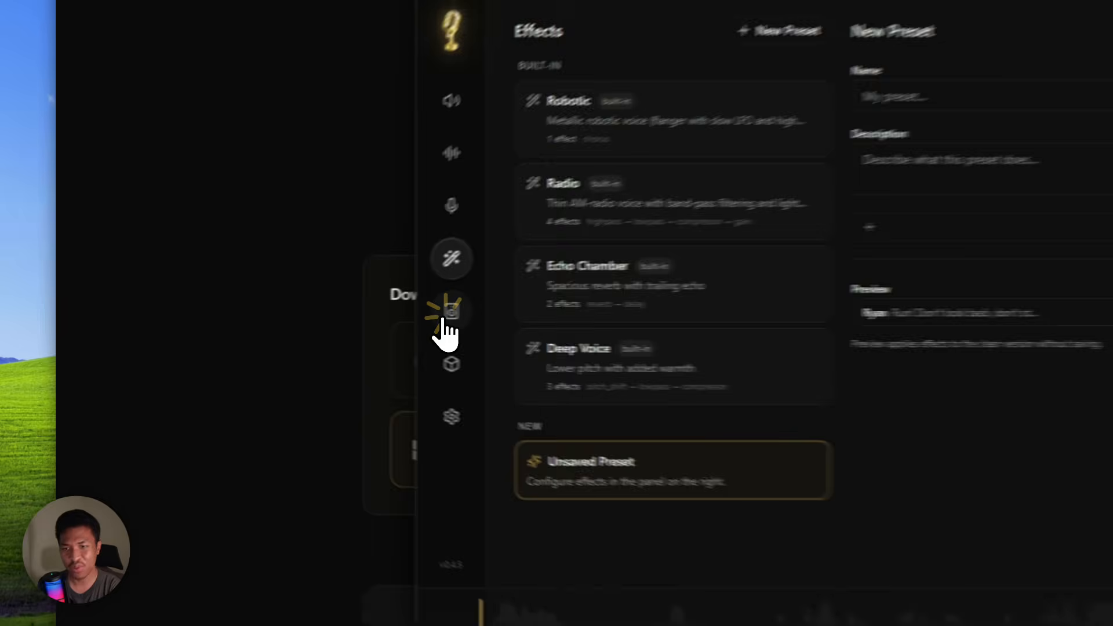
# Review the Audio Channels output devices and the list of voice generation and transcription models
pyautogui.click(287, 322)
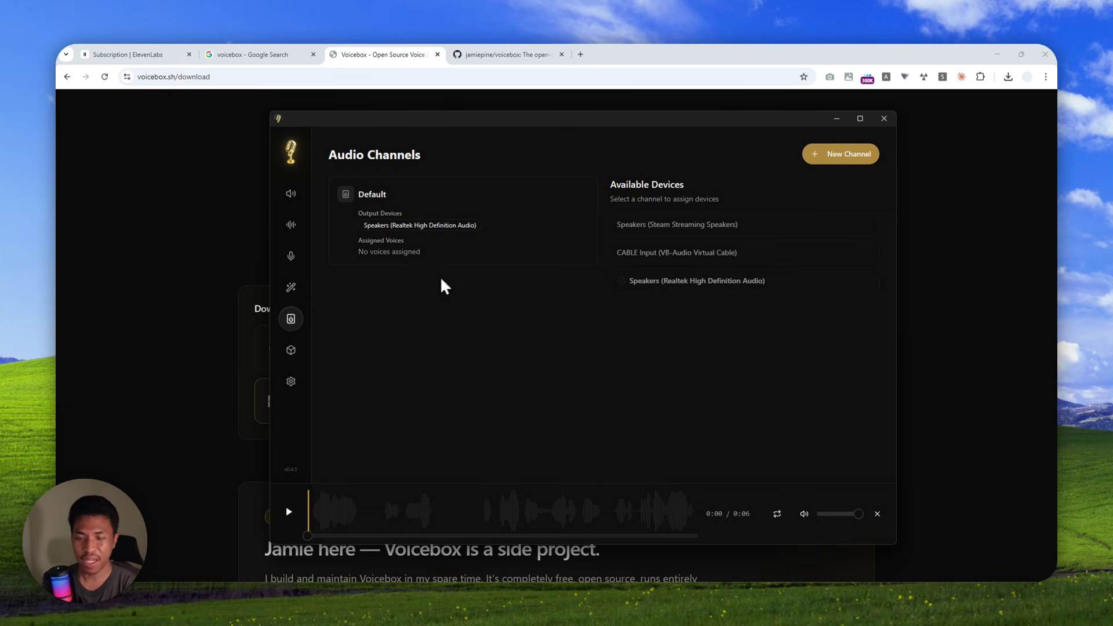
pyautogui.click(292, 350)
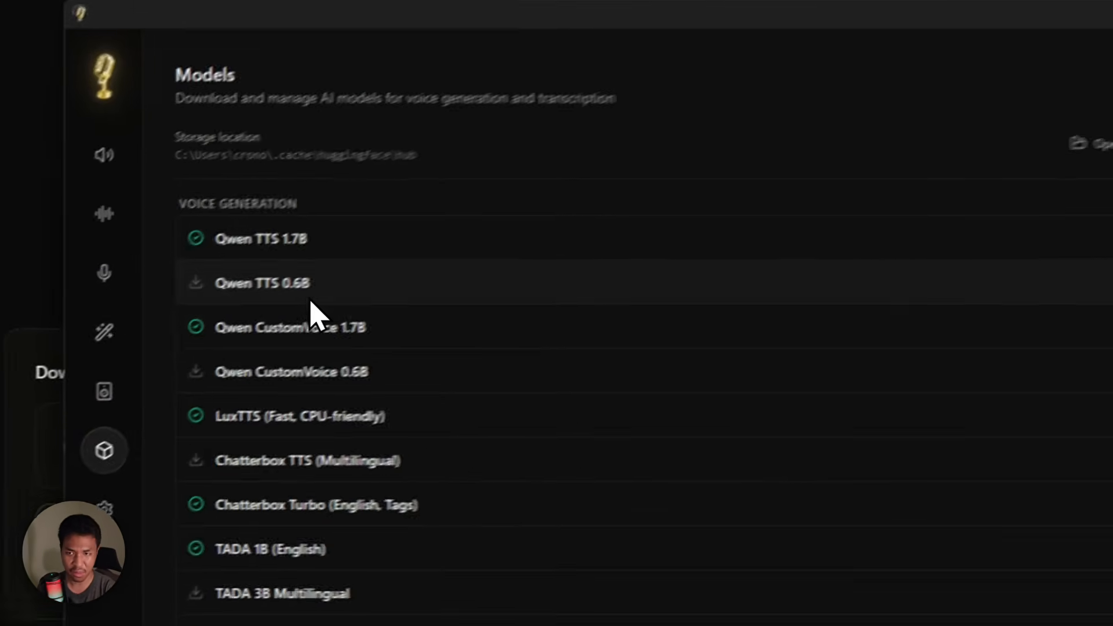
pyautogui.scroll(-2, 414, 281)
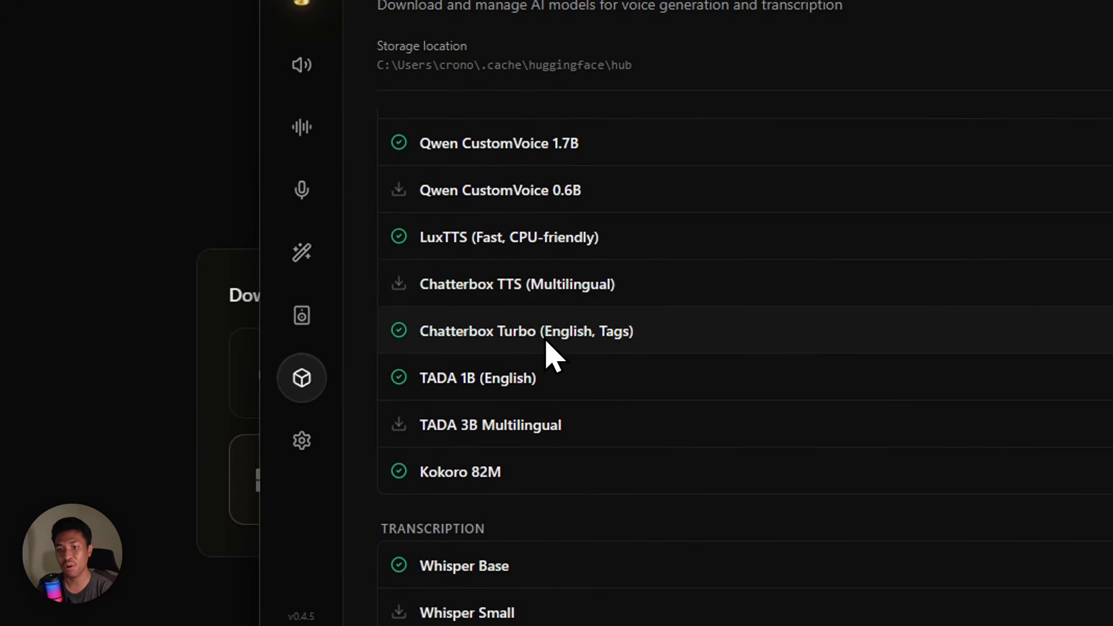
# Review the transcription models and the General settings, including server, network access, language and API access
pyautogui.scroll(-1, 547, 357)
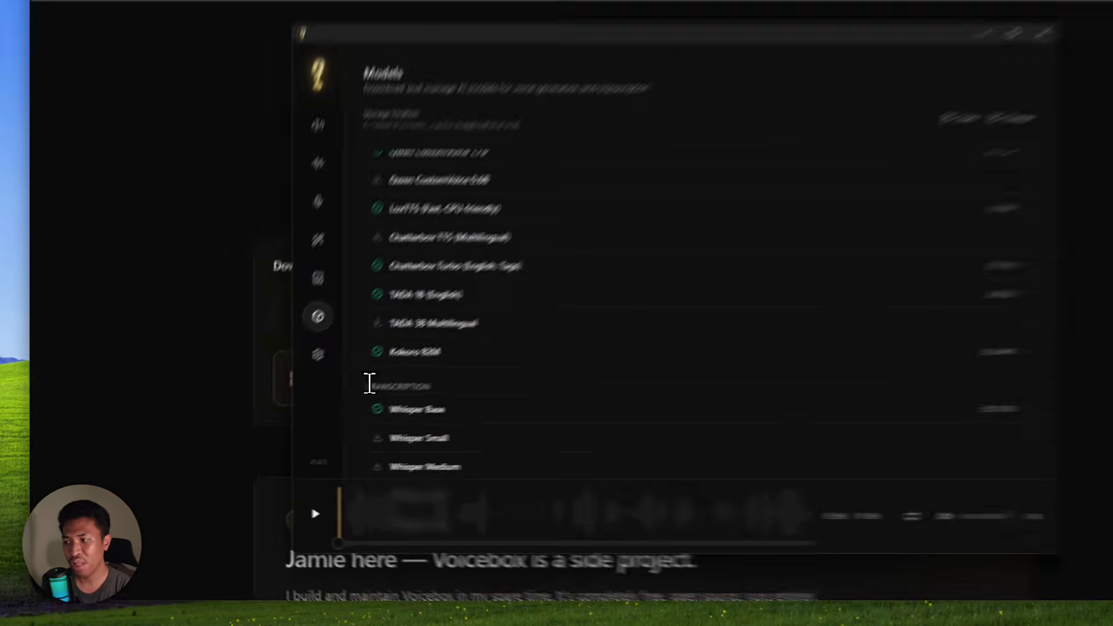
pyautogui.moveTo(331, 406); pyautogui.dragTo(393, 403)
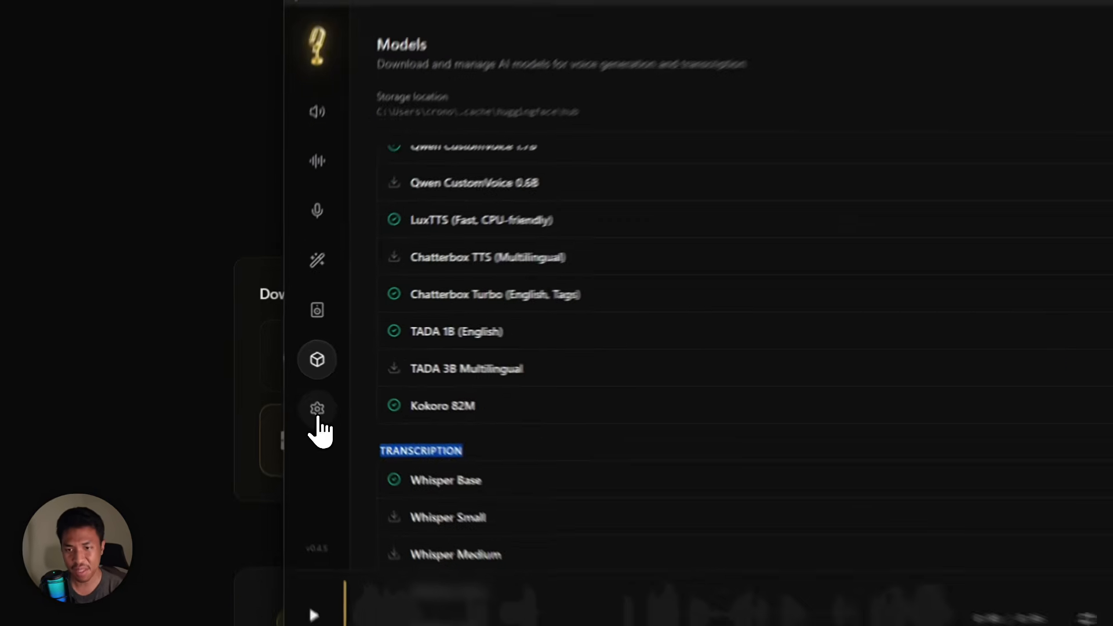
pyautogui.click(290, 381)
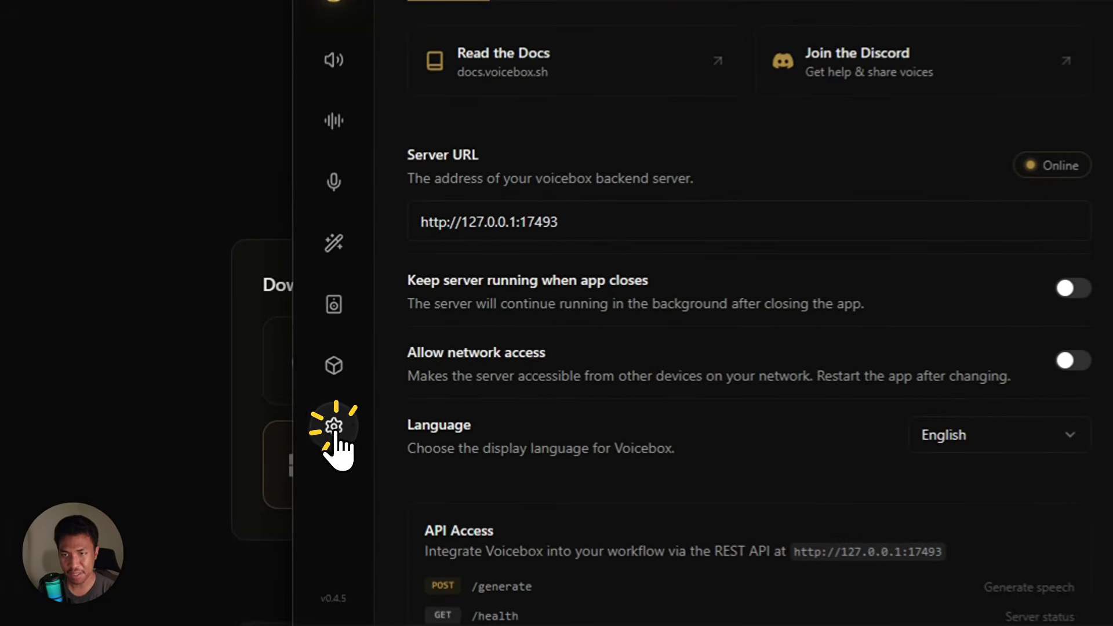
pyautogui.scroll(-3, 481, 302)
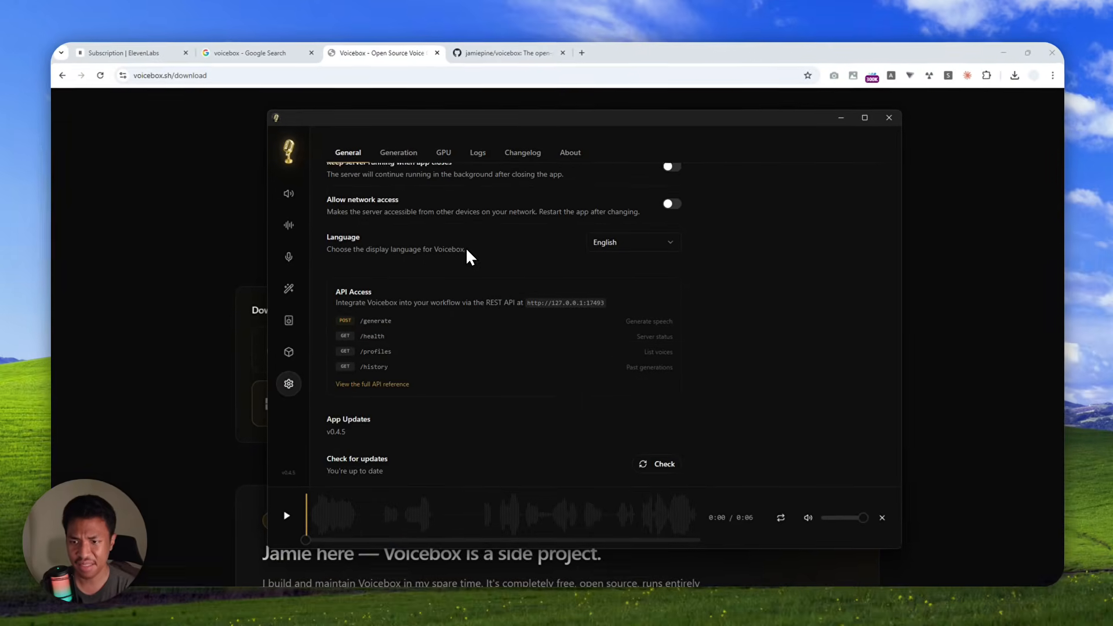
pyautogui.scroll(3, 464, 334)
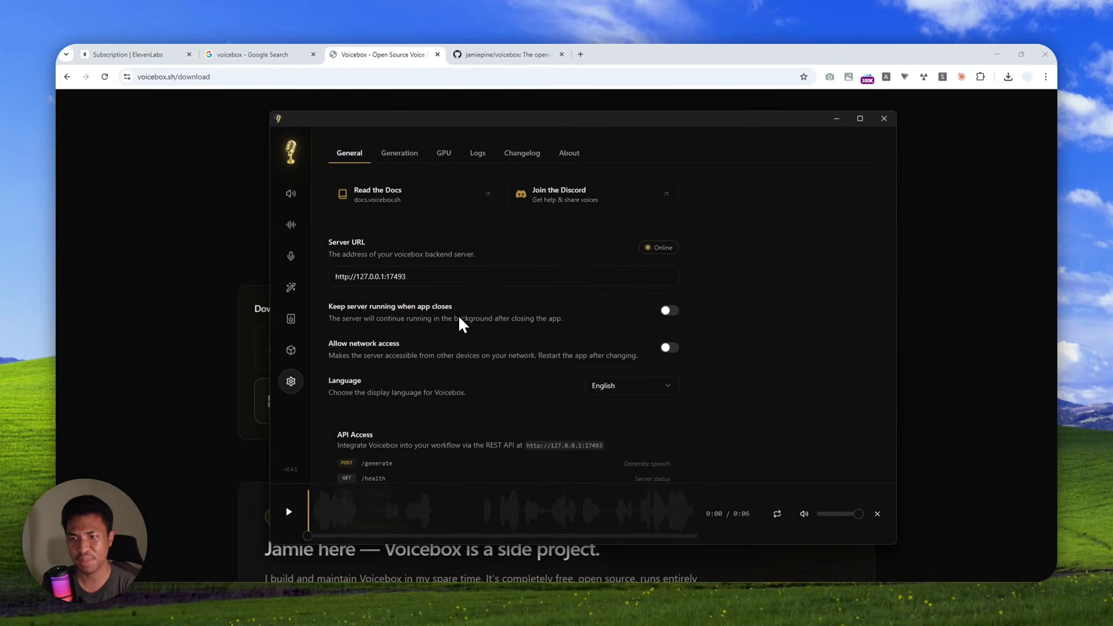
# View the Generation, GPU, Logs, Changelog and About pages of the settings
pyautogui.click(398, 155)
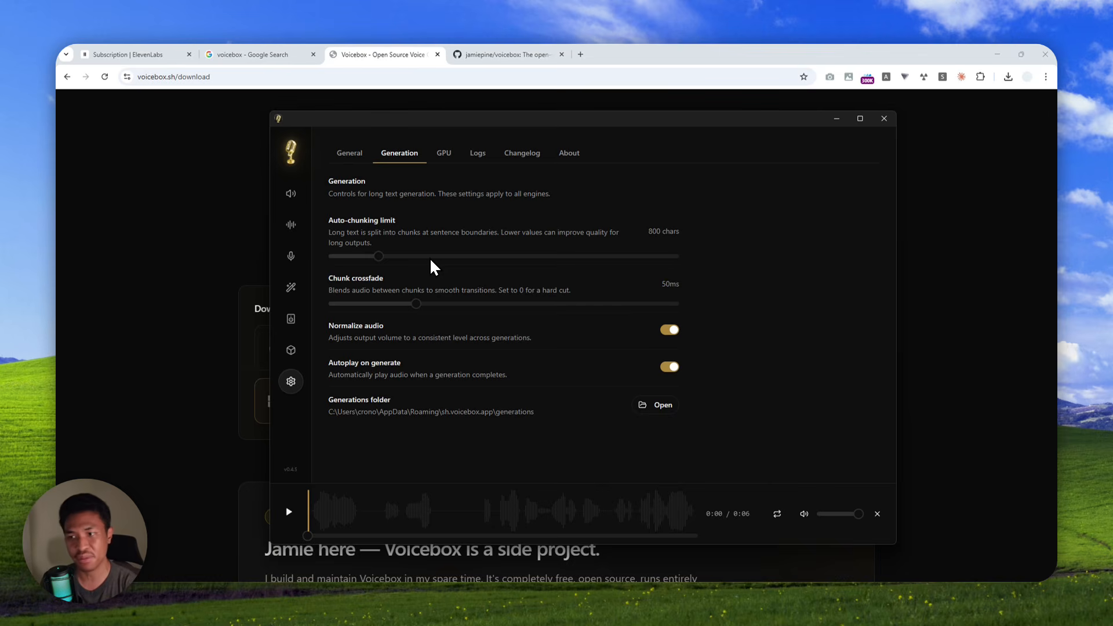
pyautogui.click(445, 154)
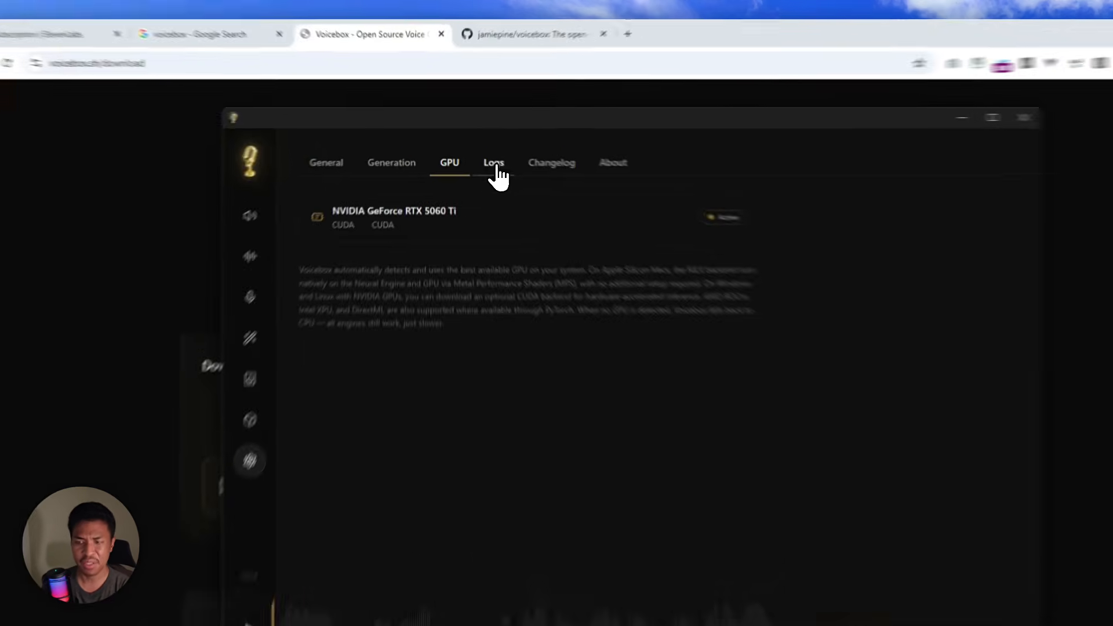
pyautogui.click(478, 154)
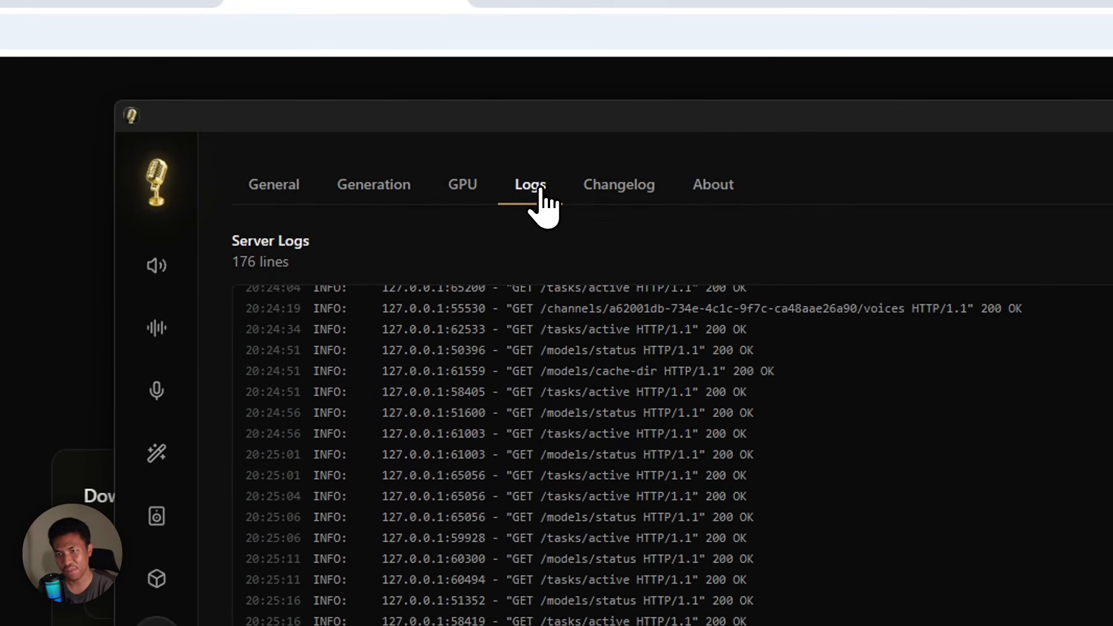
pyautogui.click(609, 185)
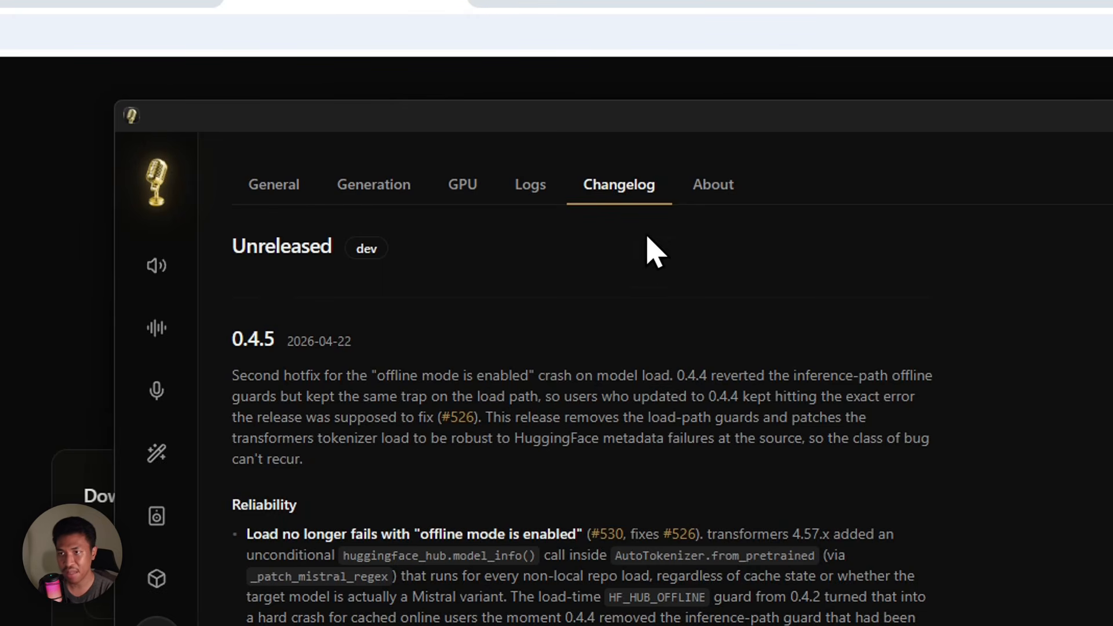
pyautogui.click(702, 185)
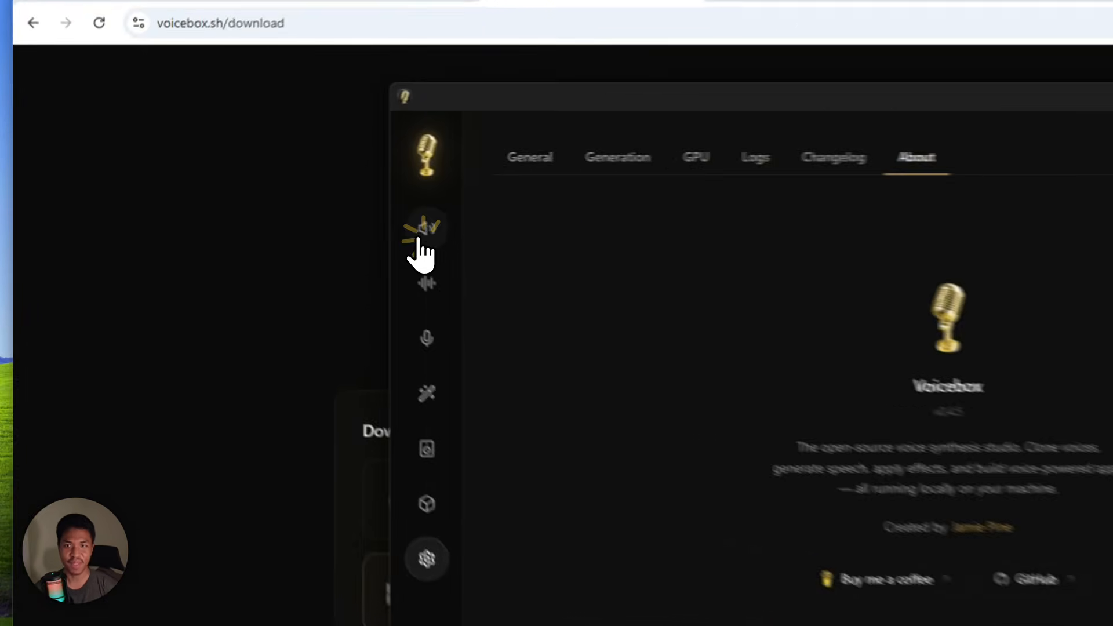
# Revisit the voice generation models and return to the voice profiles page
pyautogui.click(291, 196)
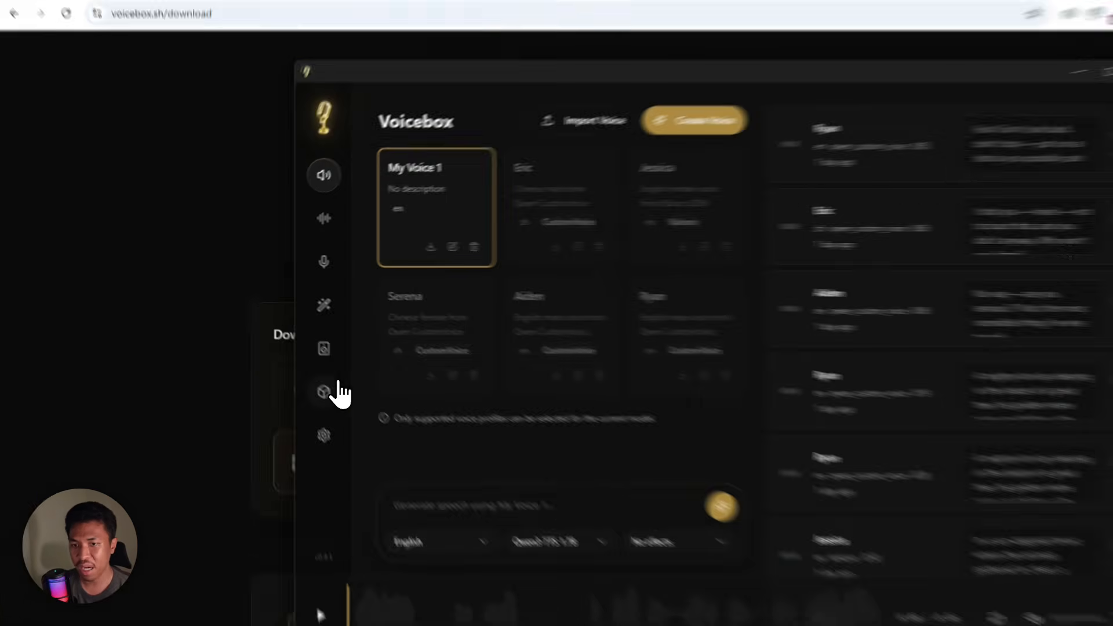
pyautogui.click(292, 350)
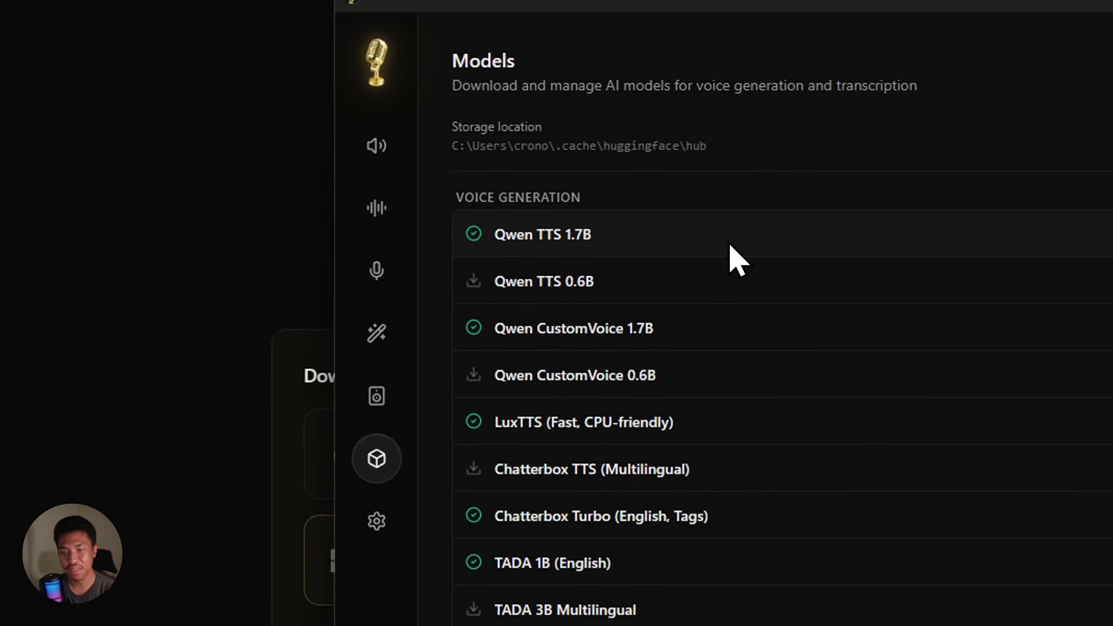
pyautogui.click(376, 146)
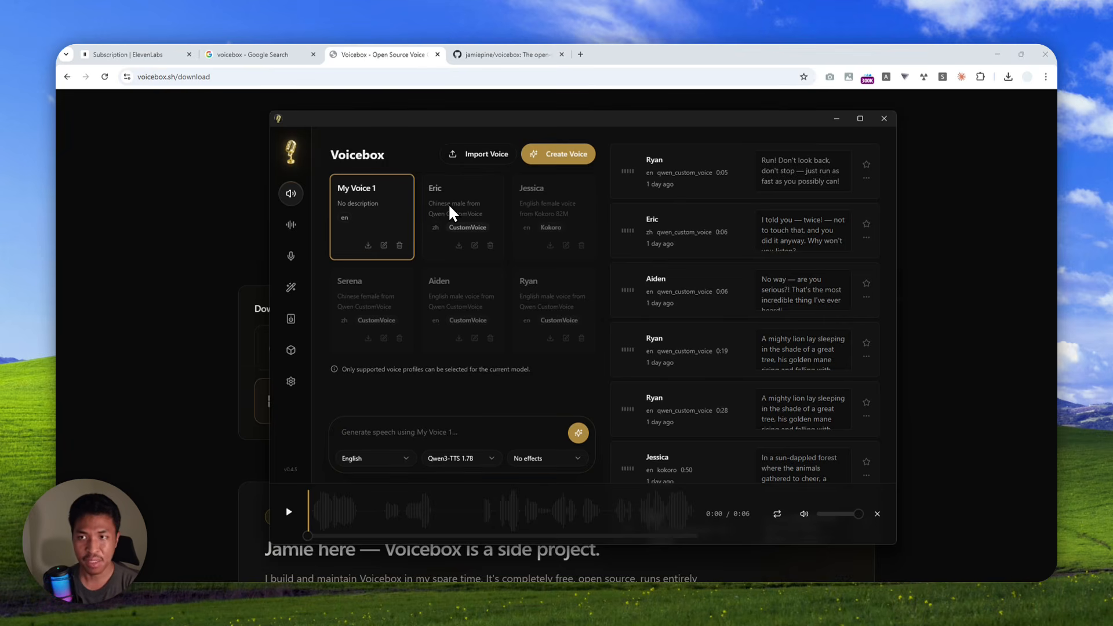
# Start creating a new voice and view the built-in voices of the Kokoro 82M and Qwen CustomVoice engines
pyautogui.click(564, 154)
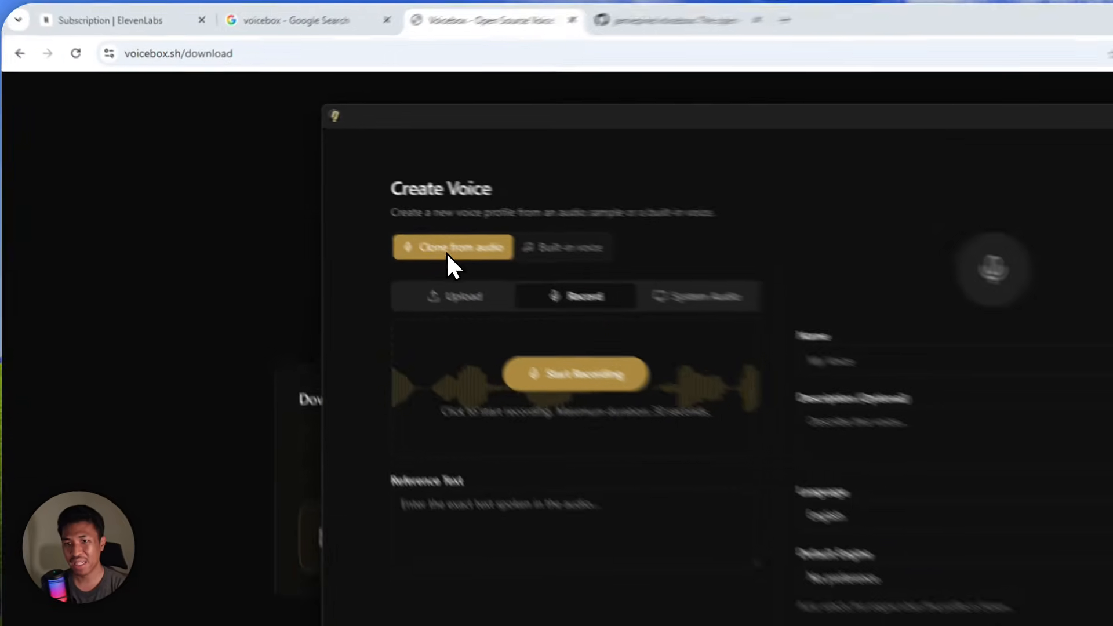
pyautogui.click(448, 251)
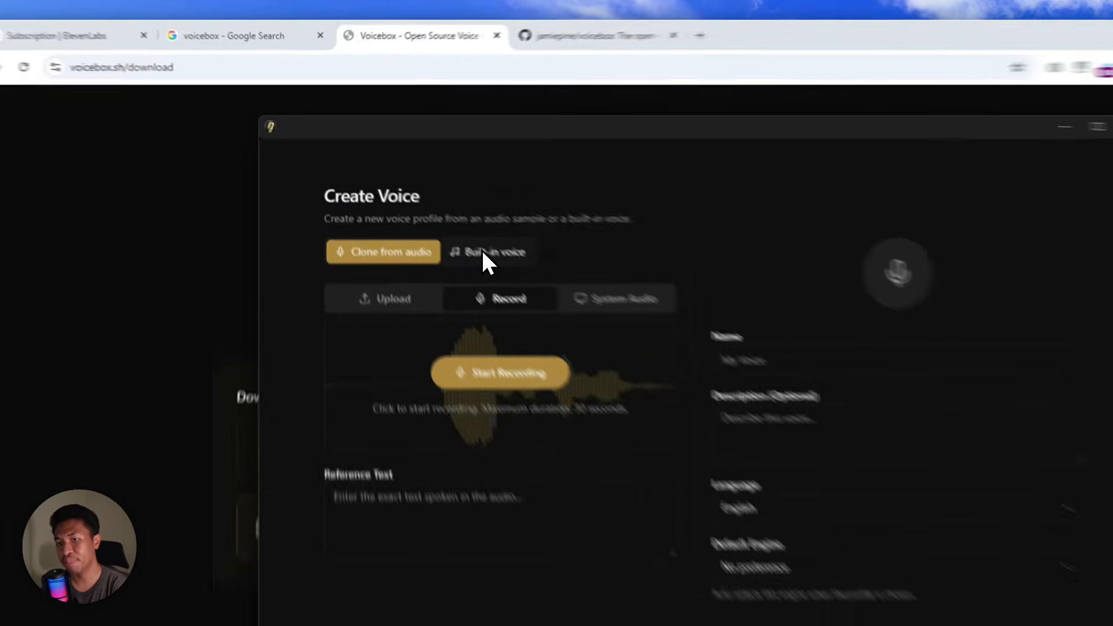
pyautogui.click(429, 208)
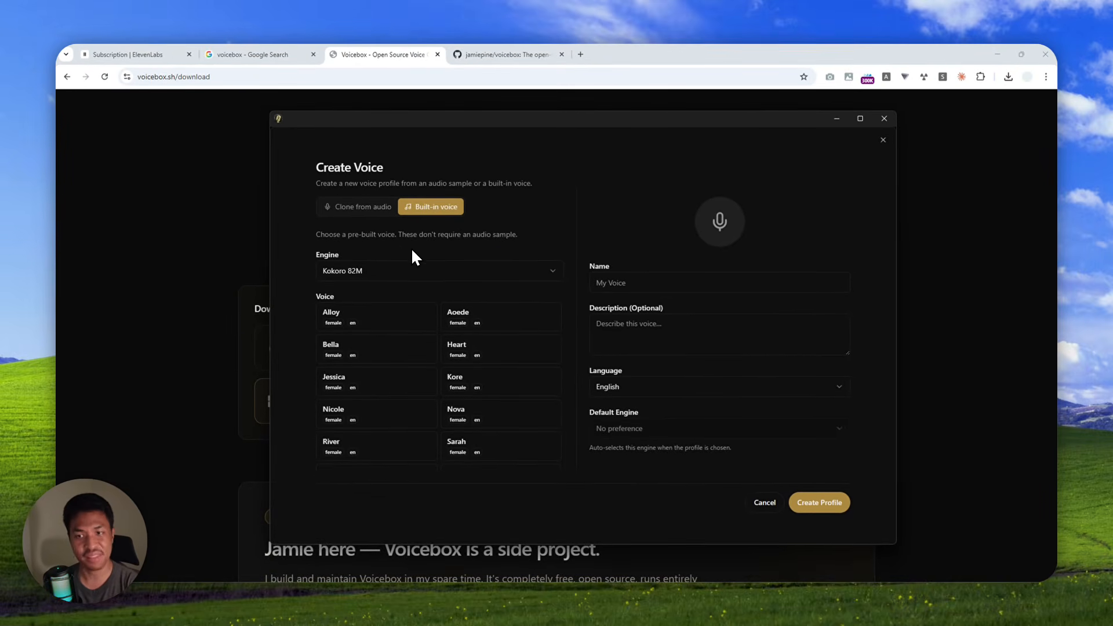
pyautogui.click(385, 275)
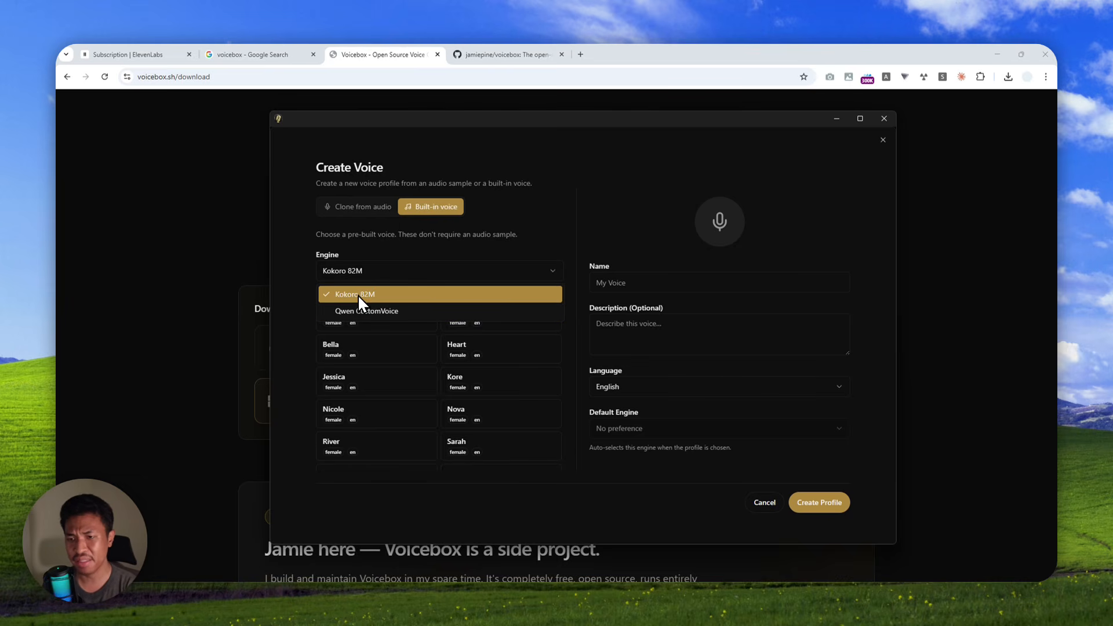
pyautogui.click(368, 312)
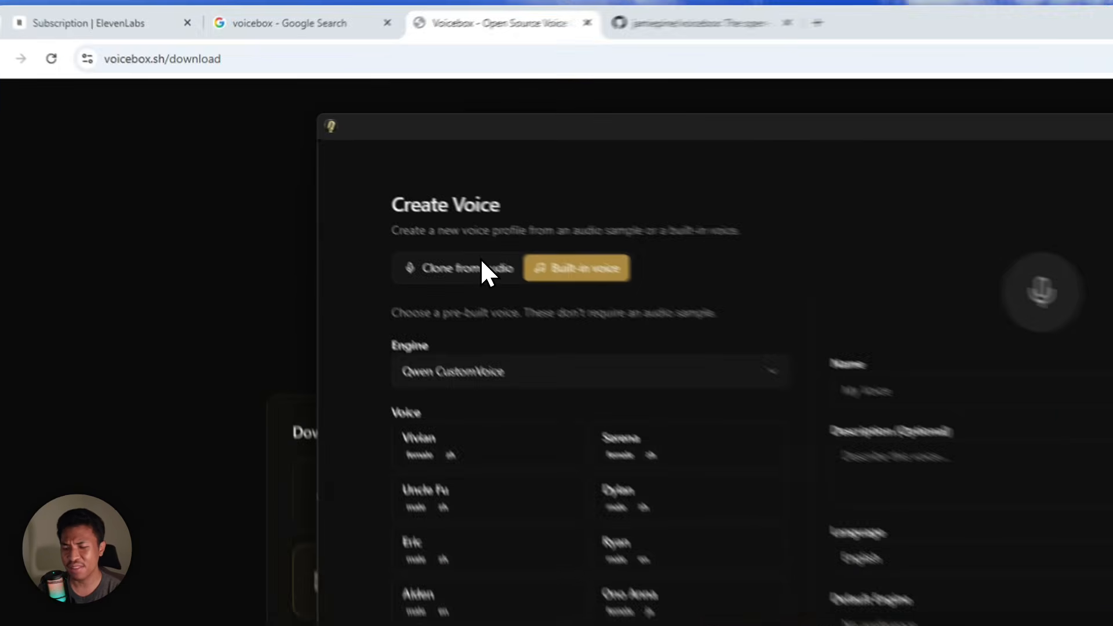
# Switch the new voice to cloning from audio and record a short microphone sample
pyautogui.click(379, 207)
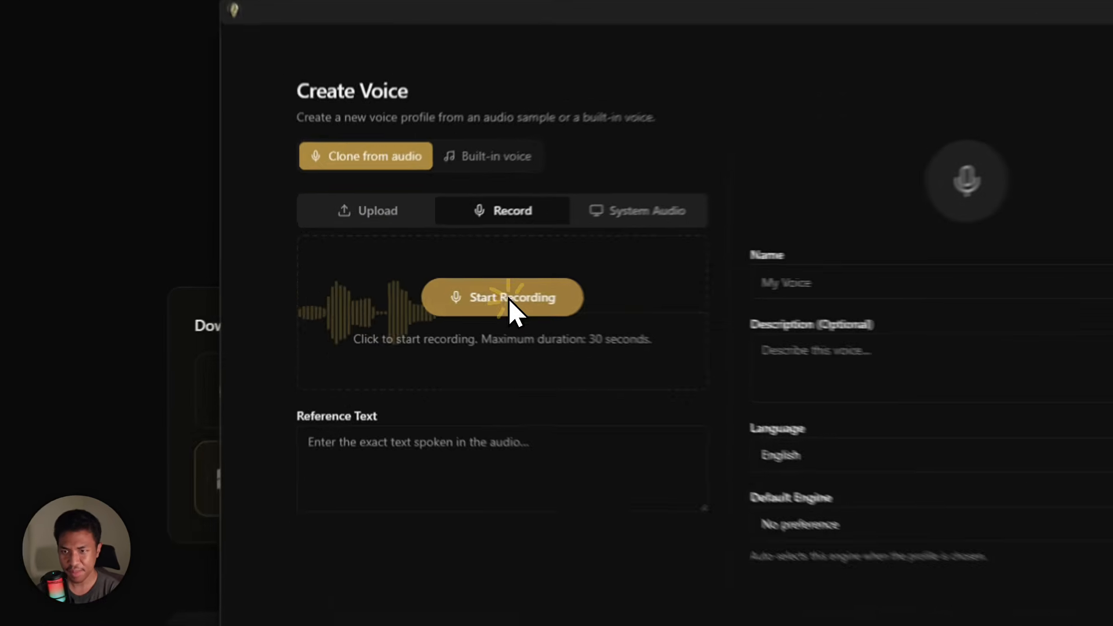
pyautogui.click(445, 292)
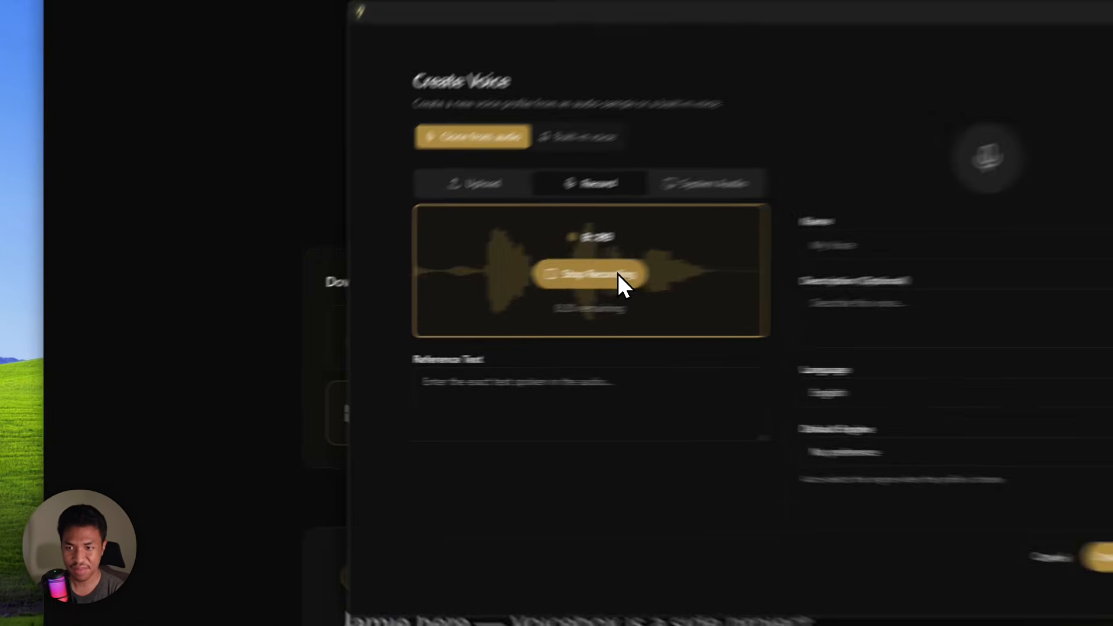
pyautogui.click(461, 307)
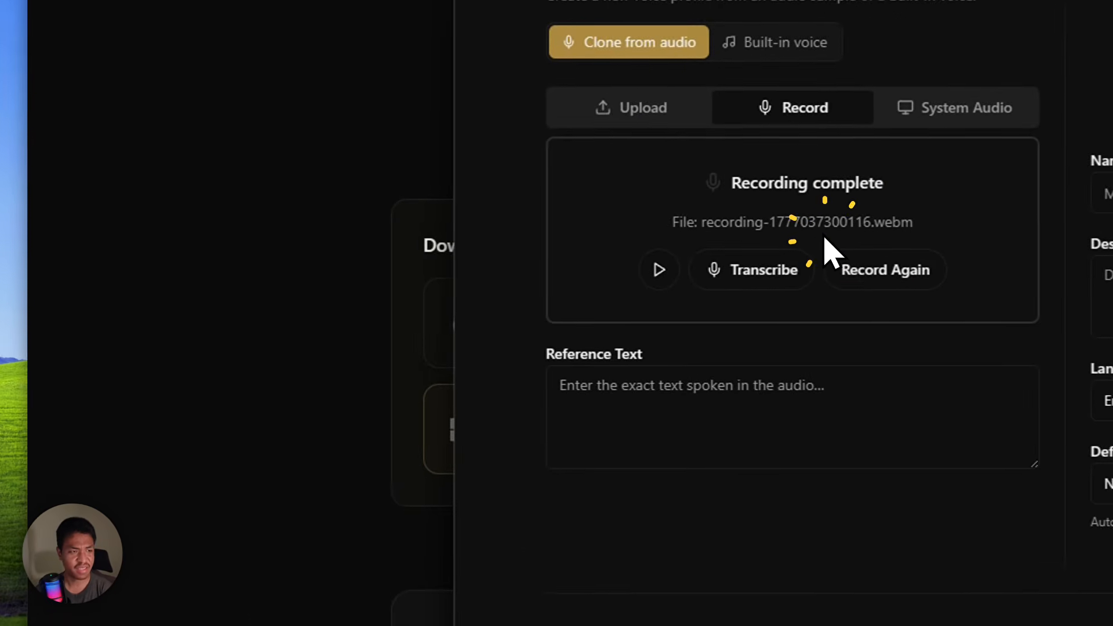
# Enter the reference text "I keep waiting for things to get better, but some days it just feels like they never will." and play the recording
pyautogui.hotkey('ctrl', 'c')
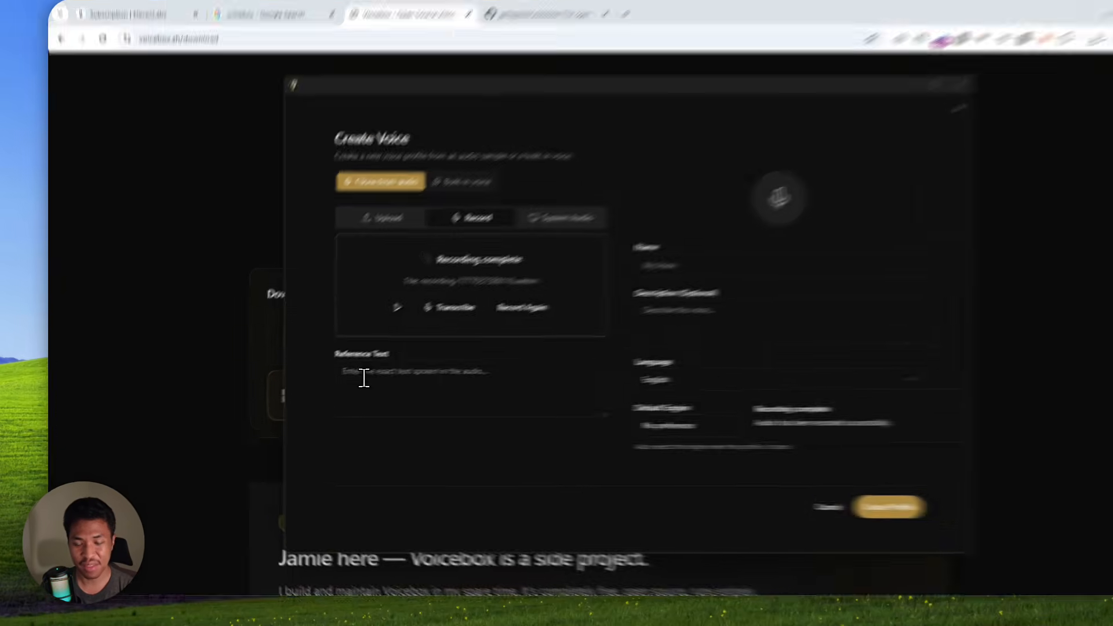
pyautogui.click(341, 382)
pyautogui.hotkey('ctrl', 'v')
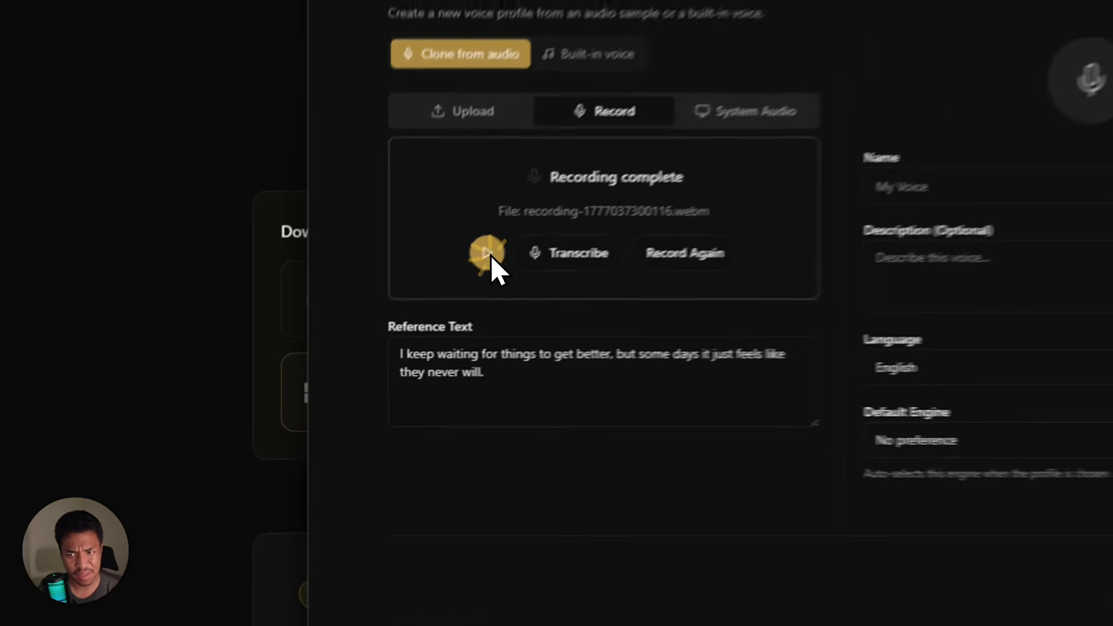
pyautogui.click(372, 322)
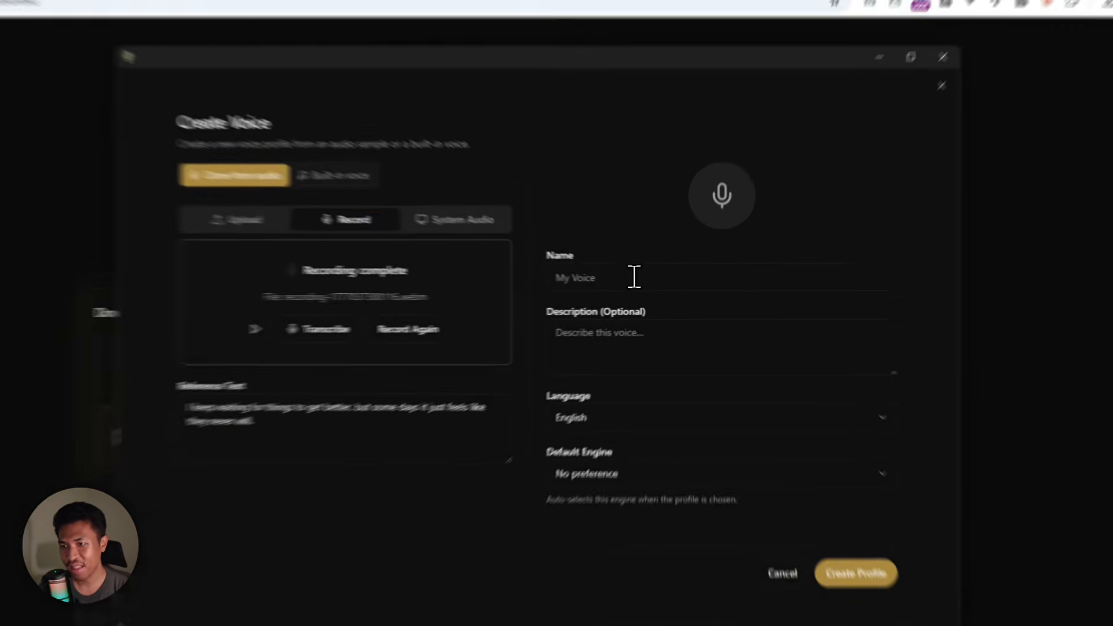
# Name the voice profile My Voice 2 and describe it as "This is just another clone of my voice"
pyautogui.click(643, 283)
pyautogui.write('My Voice 2')
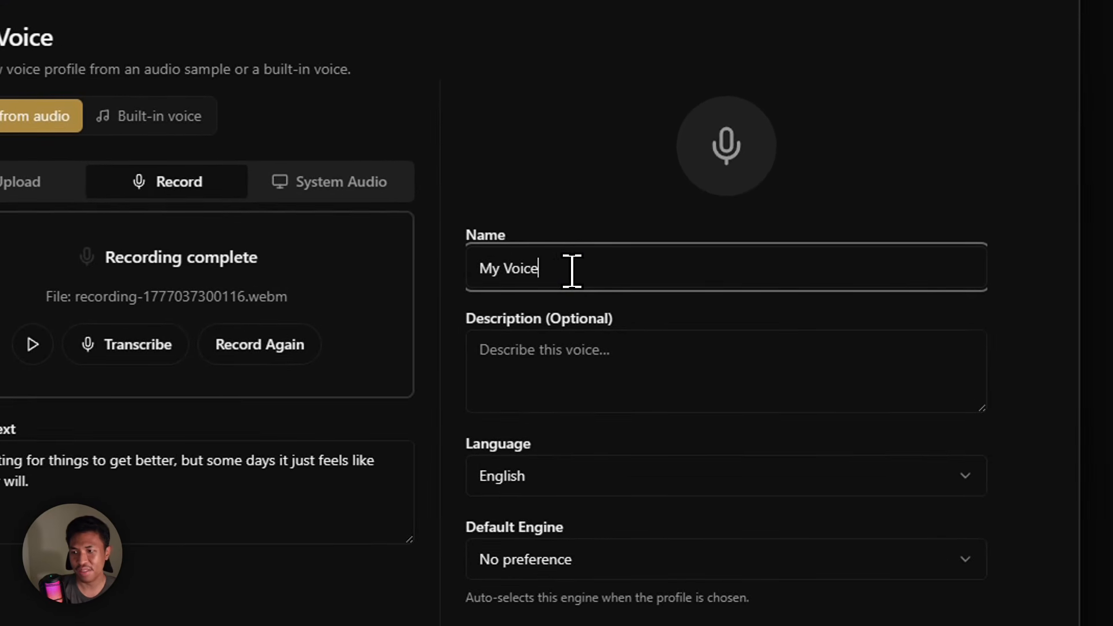
pyautogui.click(517, 383)
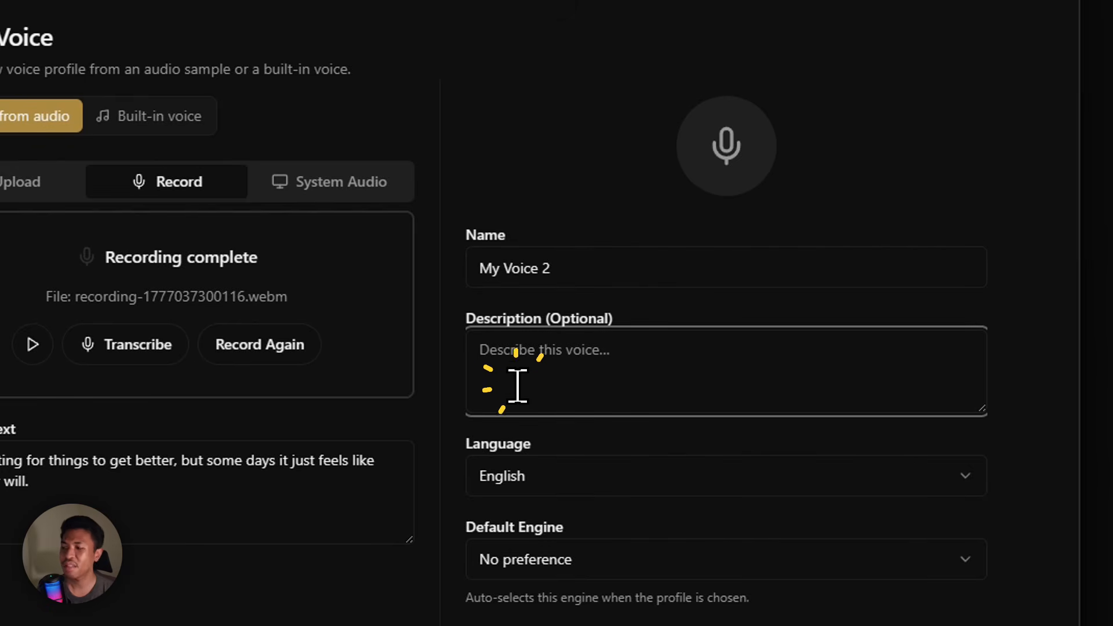
pyautogui.write('This is j')
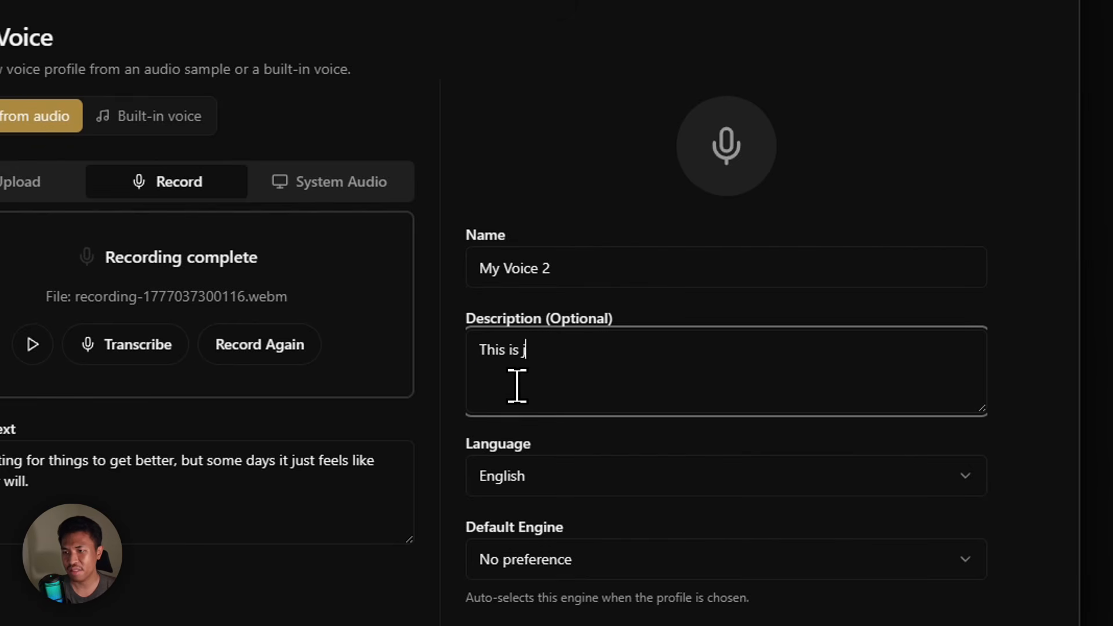
pyautogui.write('ust another vl')
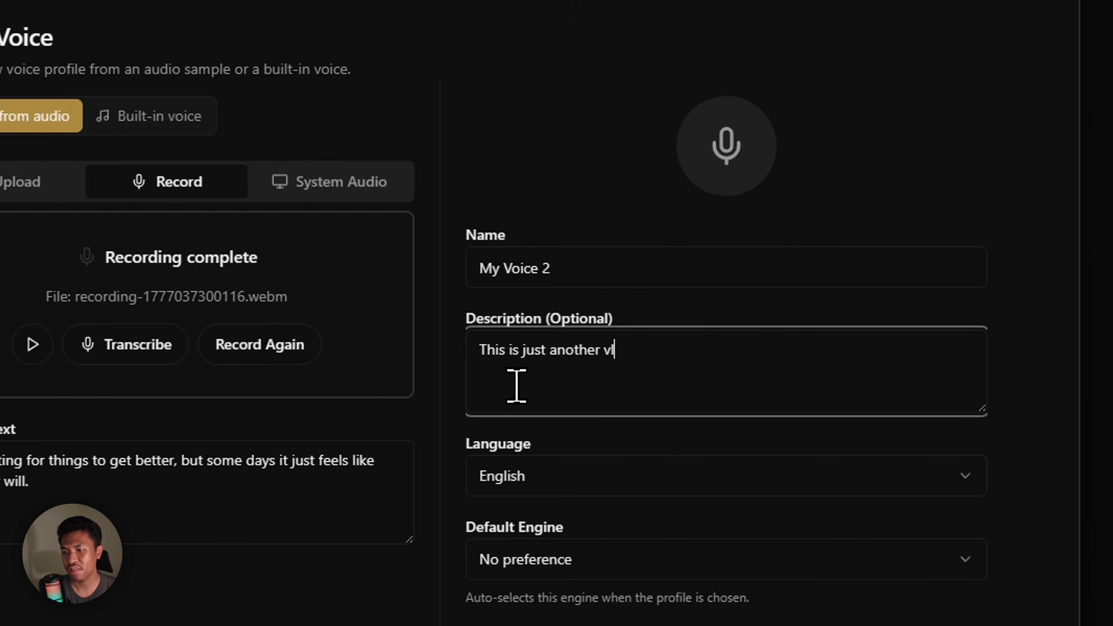
pyautogui.press('BackSpace')
pyautogui.press('BackSpace')
pyautogui.write('clone of m')
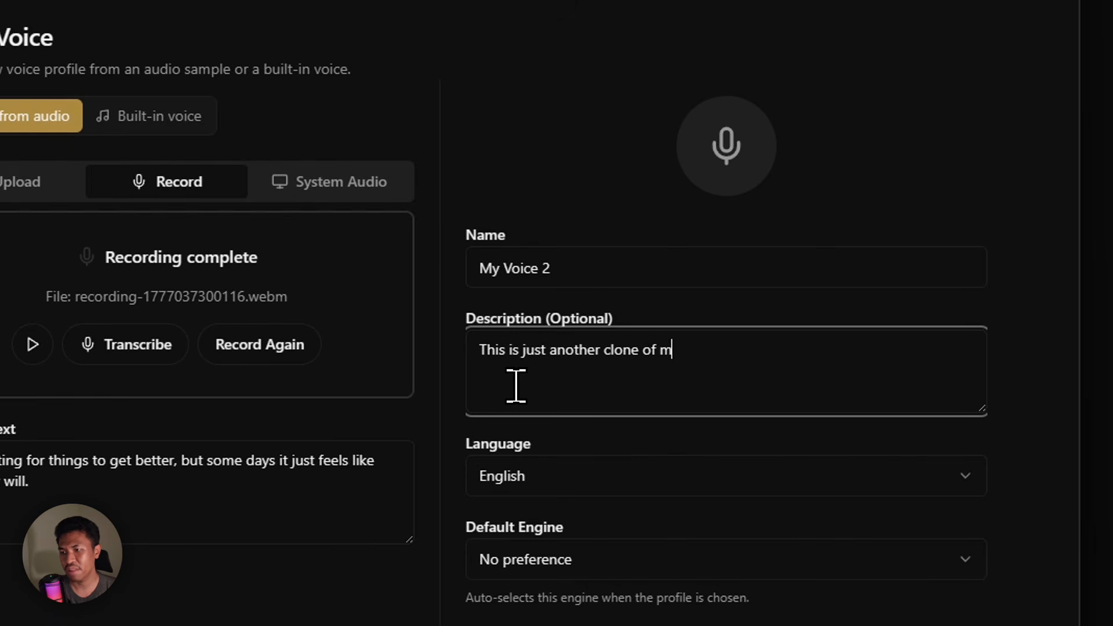
pyautogui.write('y voice')
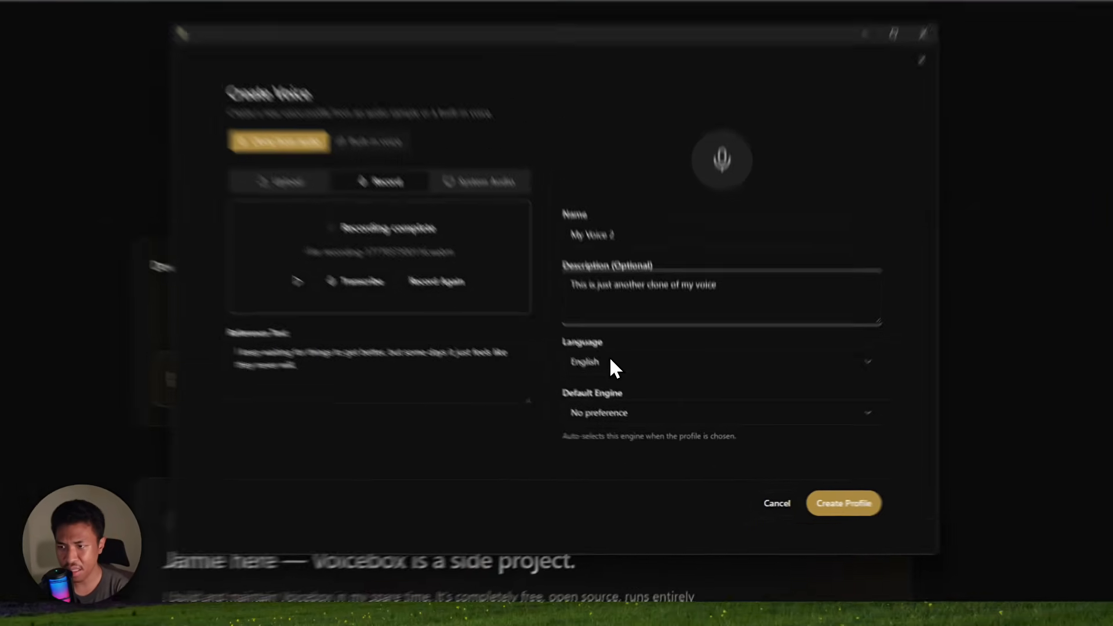
# Check the language and default engine choices, keep English and No preference, and create the voice profile
pyautogui.click(611, 363)
pyautogui.click(612, 364)
pyautogui.click(625, 419)
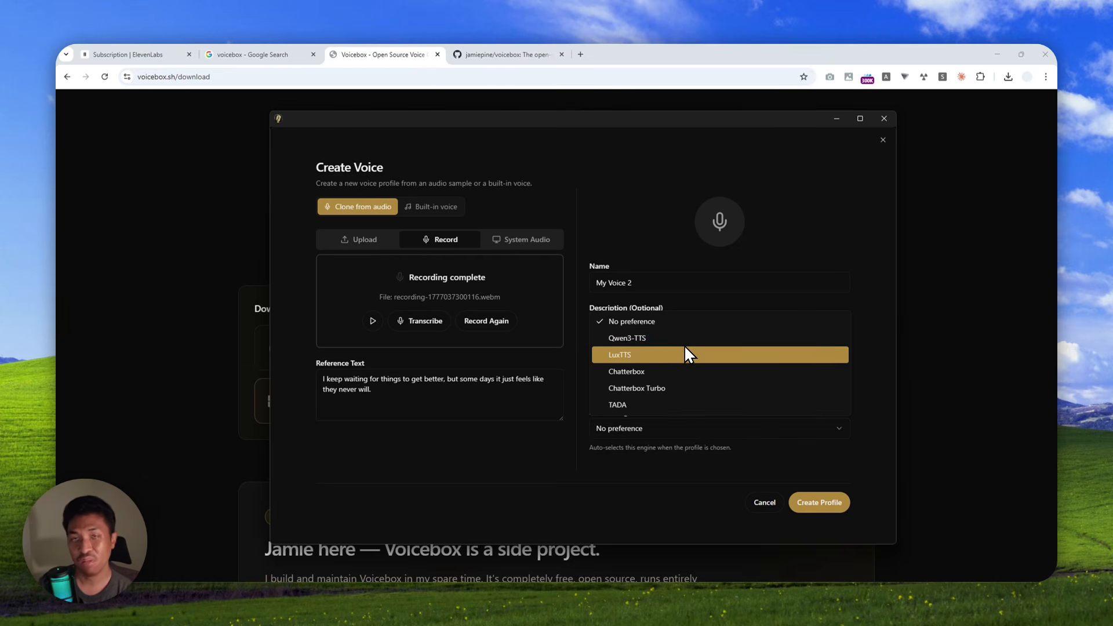
pyautogui.click(623, 454)
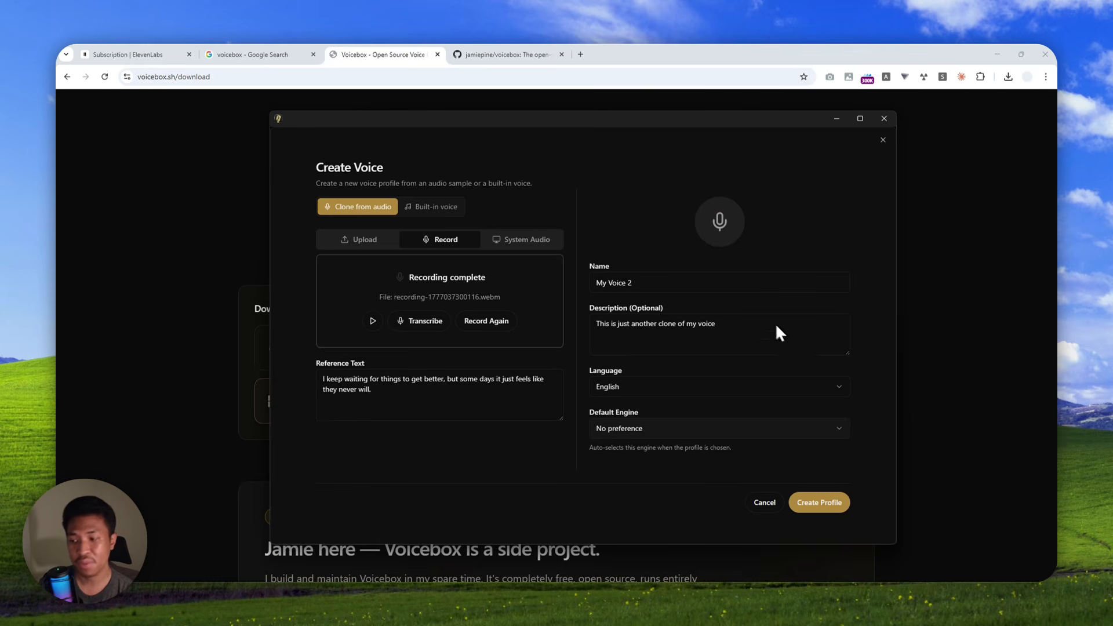
pyautogui.click(822, 502)
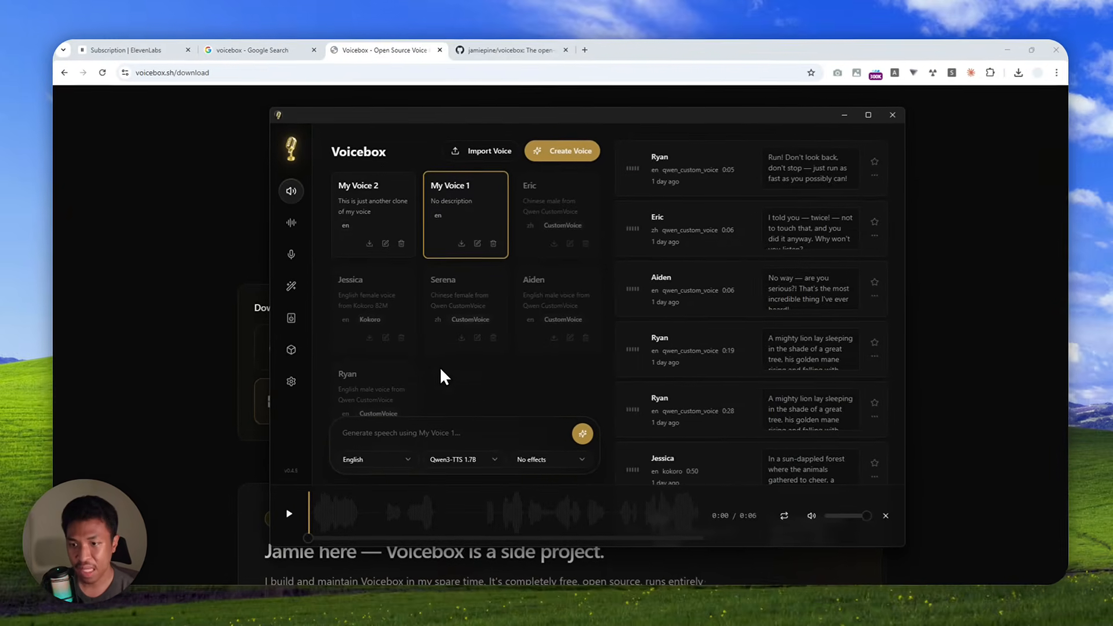
# Set the speech generation model to Kokoro 82M
pyautogui.click(455, 458)
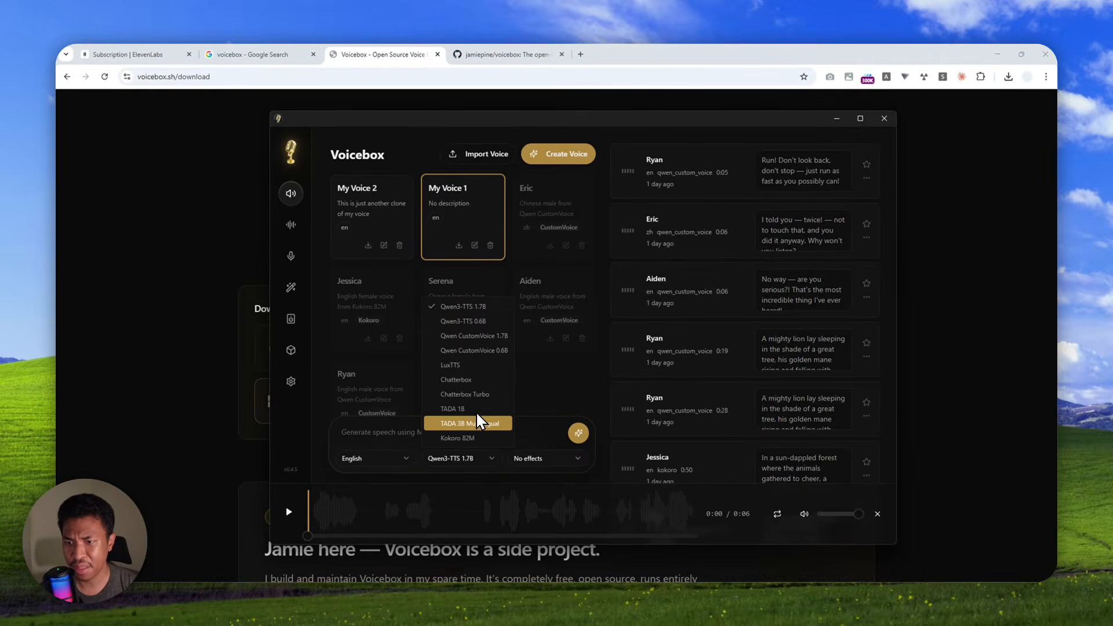
pyautogui.click(466, 438)
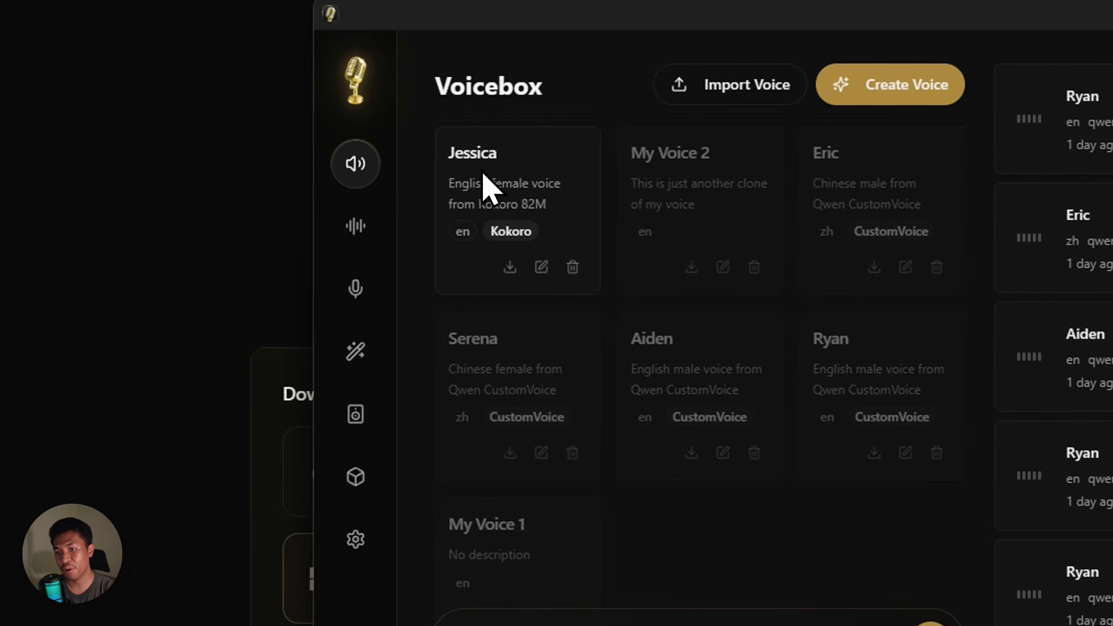
# Switch the speech generation model to Qwen CustomVoice 1.7B to check its compatible voices, and finally set it to Qwen3-TTS 1.7B
pyautogui.click(548, 445)
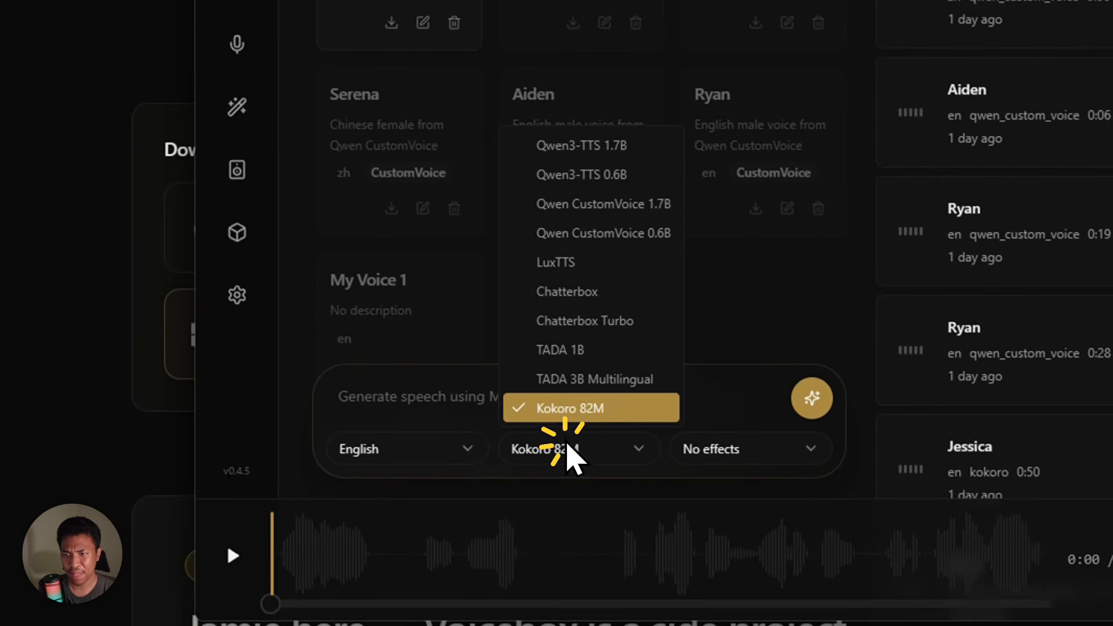
pyautogui.click(603, 201)
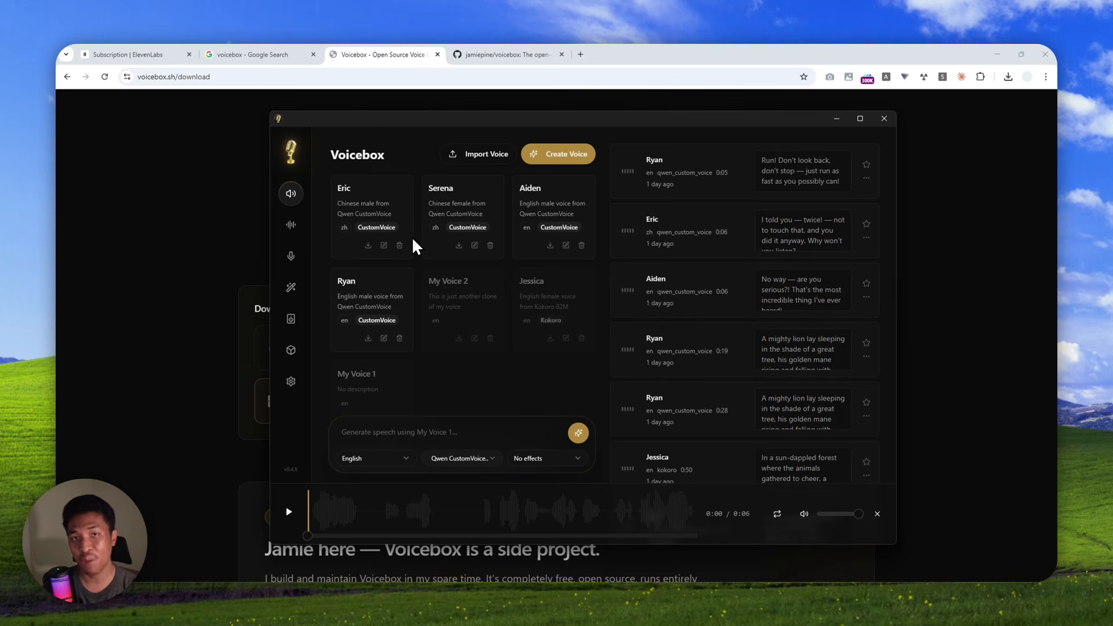
pyautogui.click(451, 458)
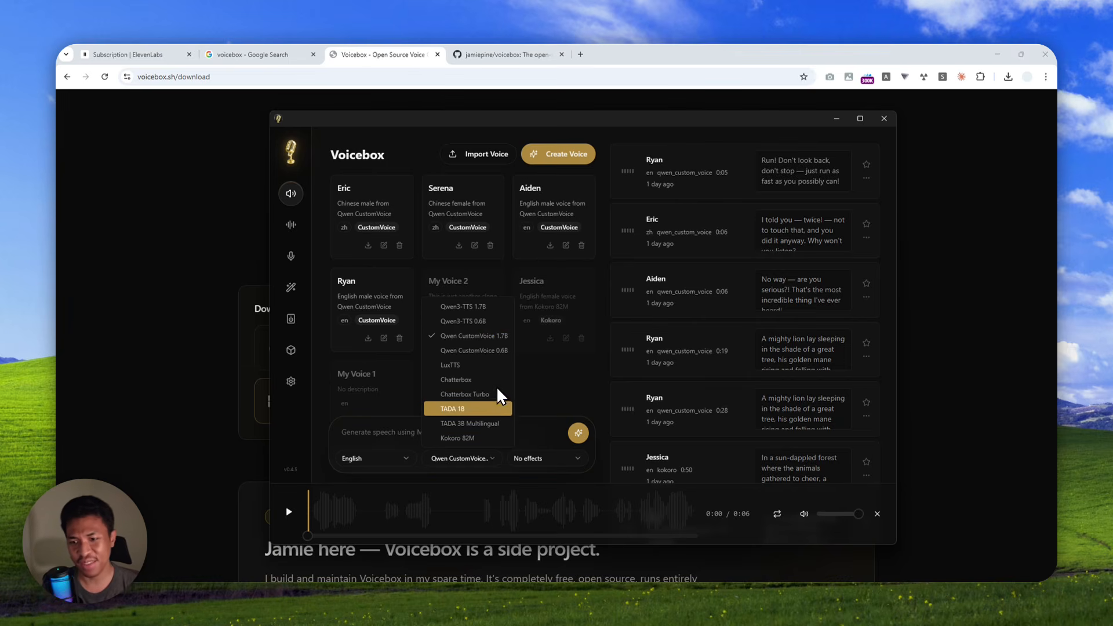
pyautogui.click(482, 457)
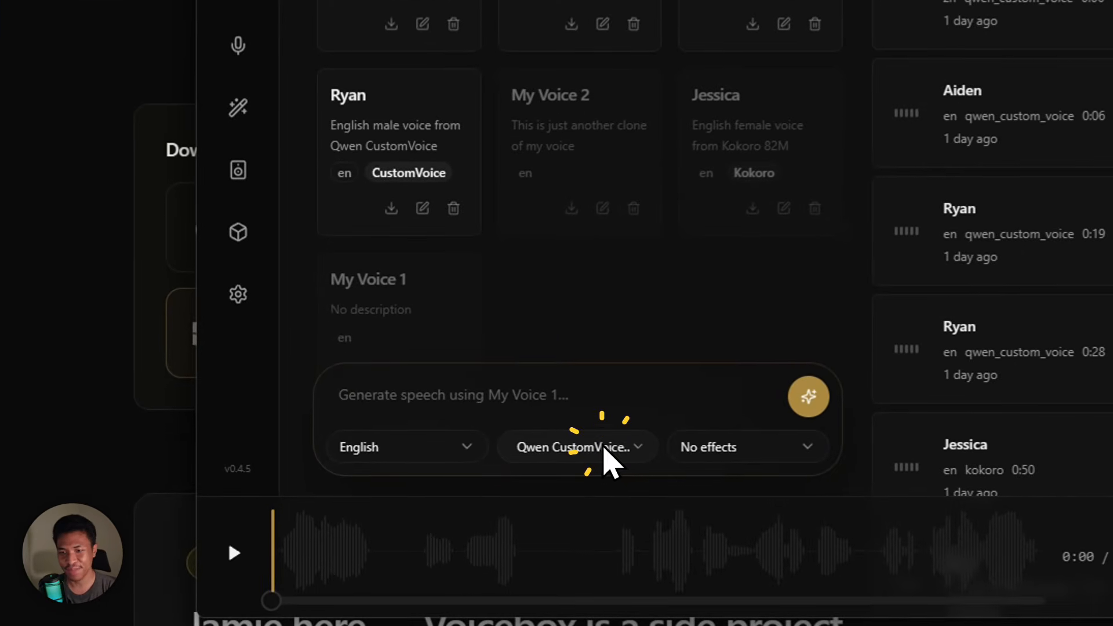
pyautogui.click(582, 110)
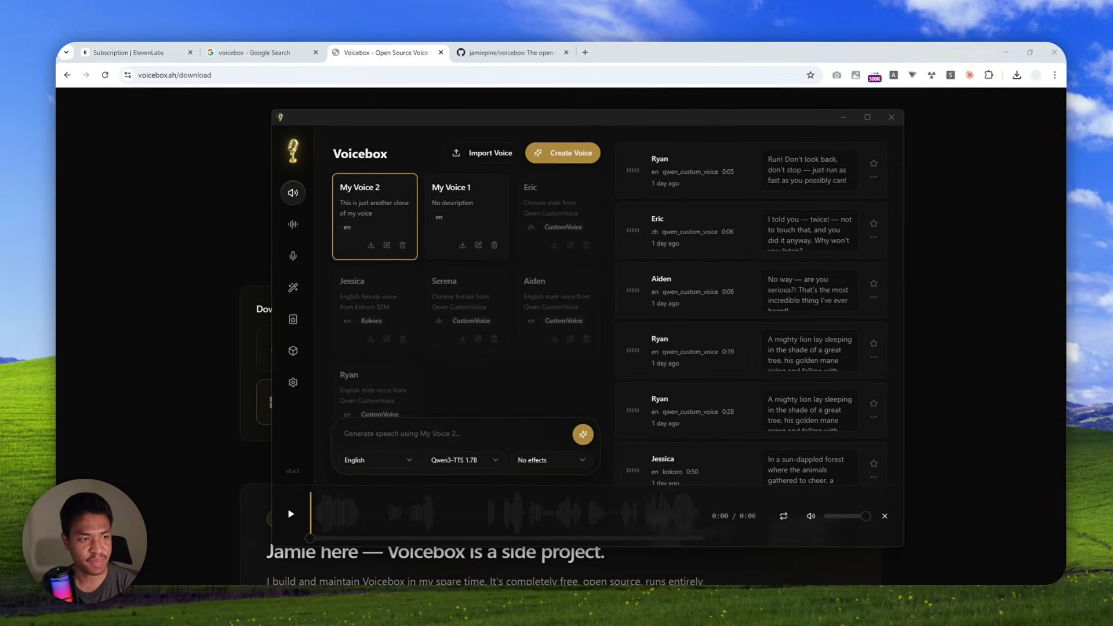
# Enter "I told you exactly what needed to happen, and you just ignored every single word I said." as the speech text
pyautogui.hotkey('ctrl', 'c')
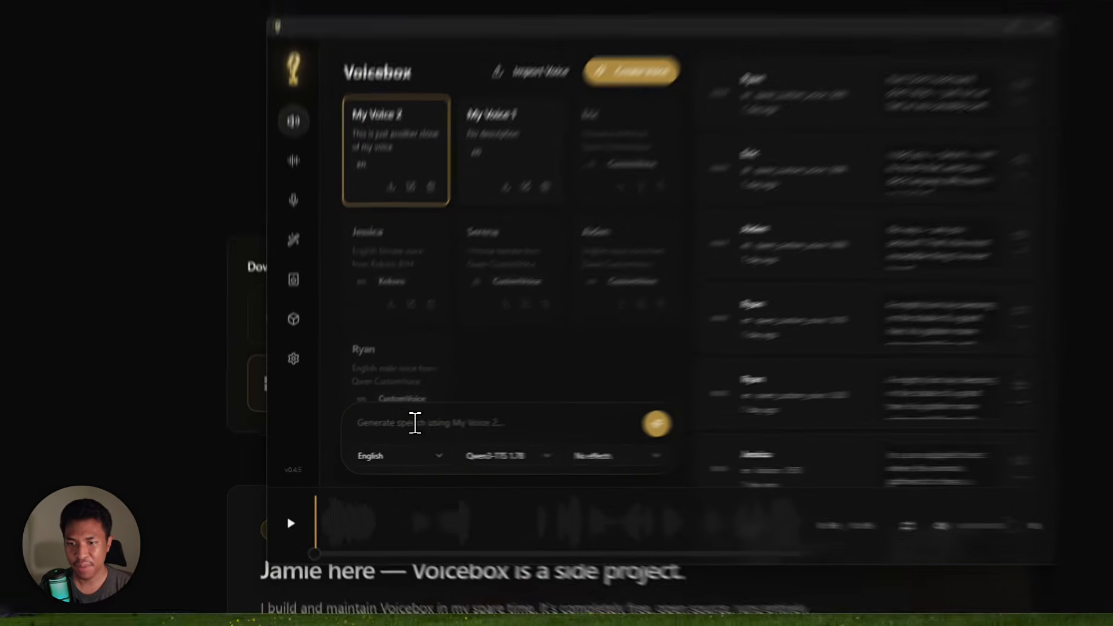
pyautogui.click(400, 429)
pyautogui.hotkey('ctrl', 'v')
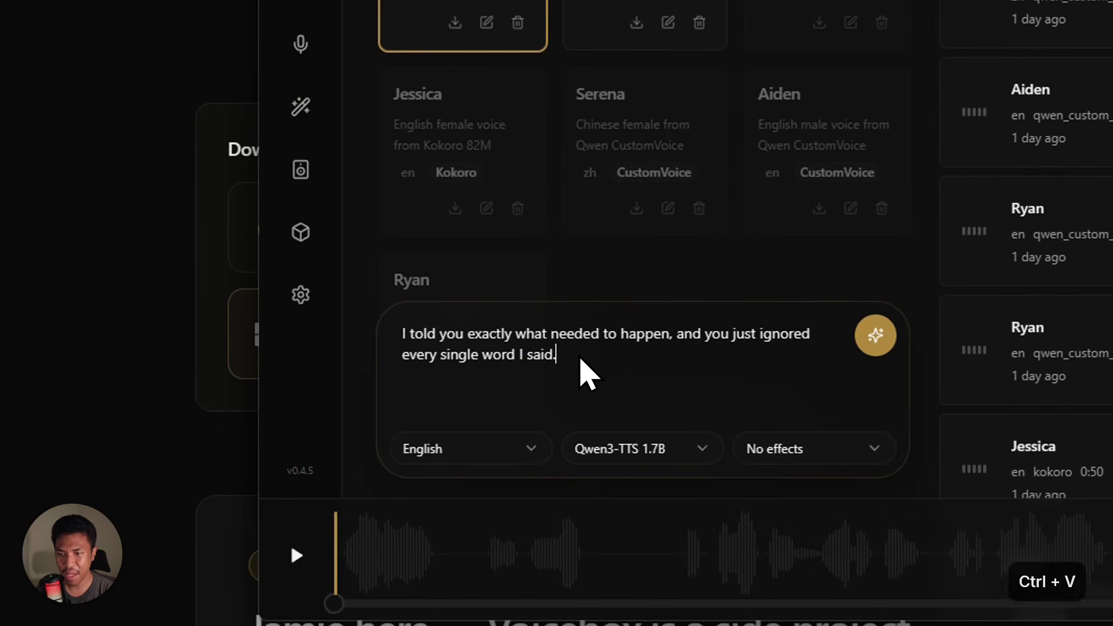
# Review the available model and language choices for the speech, keeping Qwen3-TTS 1.7B and English
pyautogui.click(650, 456)
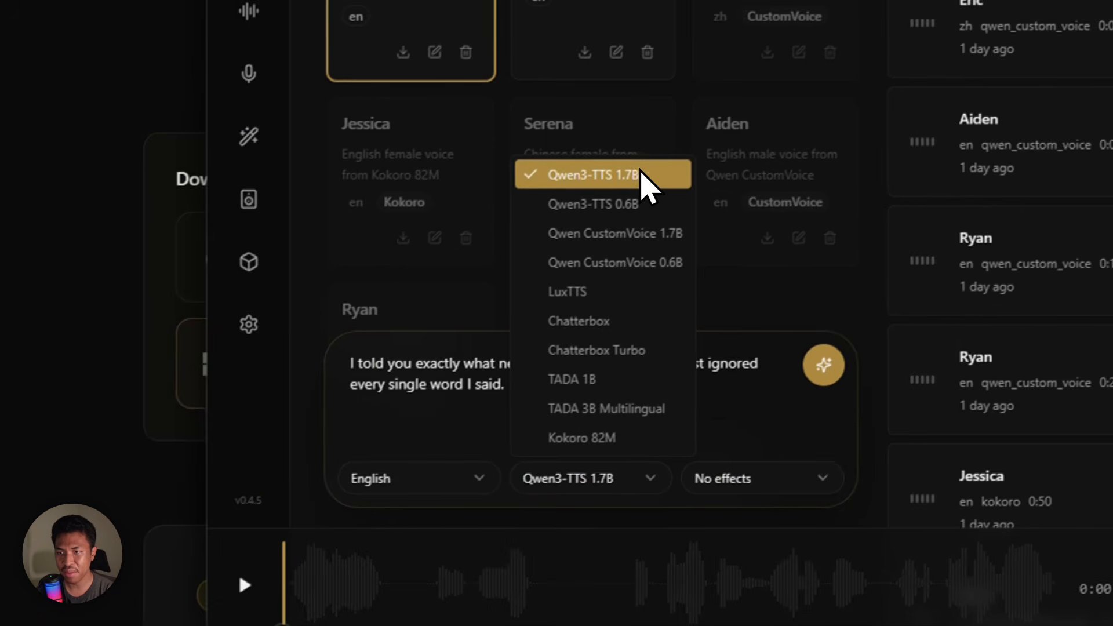
pyautogui.click(508, 361)
pyautogui.click(619, 392)
pyautogui.click(591, 420)
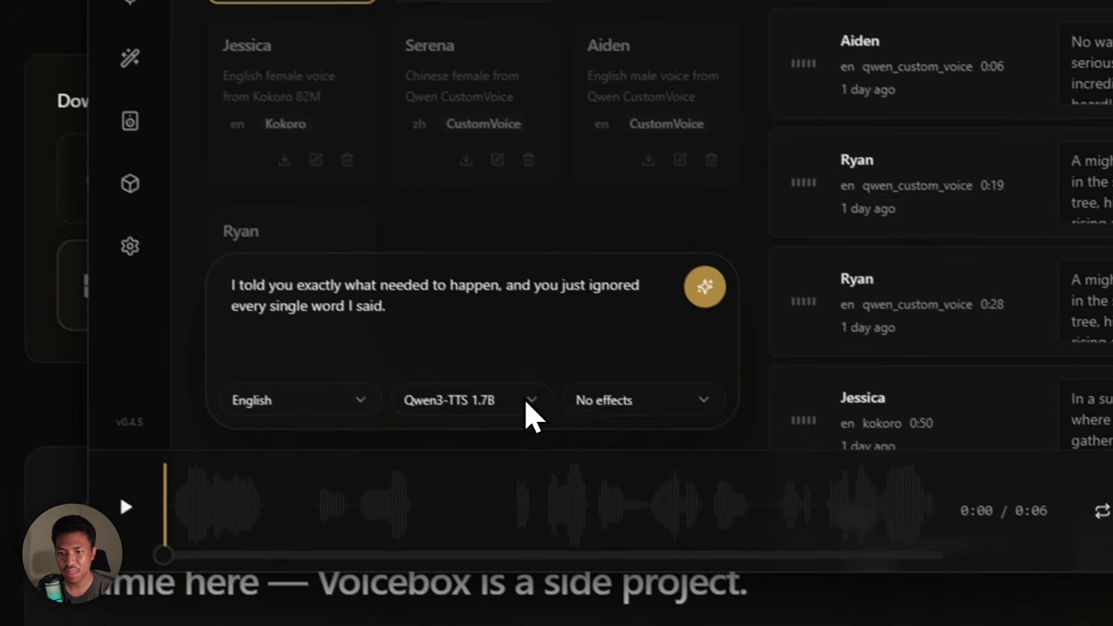
pyautogui.click(432, 485)
pyautogui.click(431, 486)
pyautogui.click(450, 383)
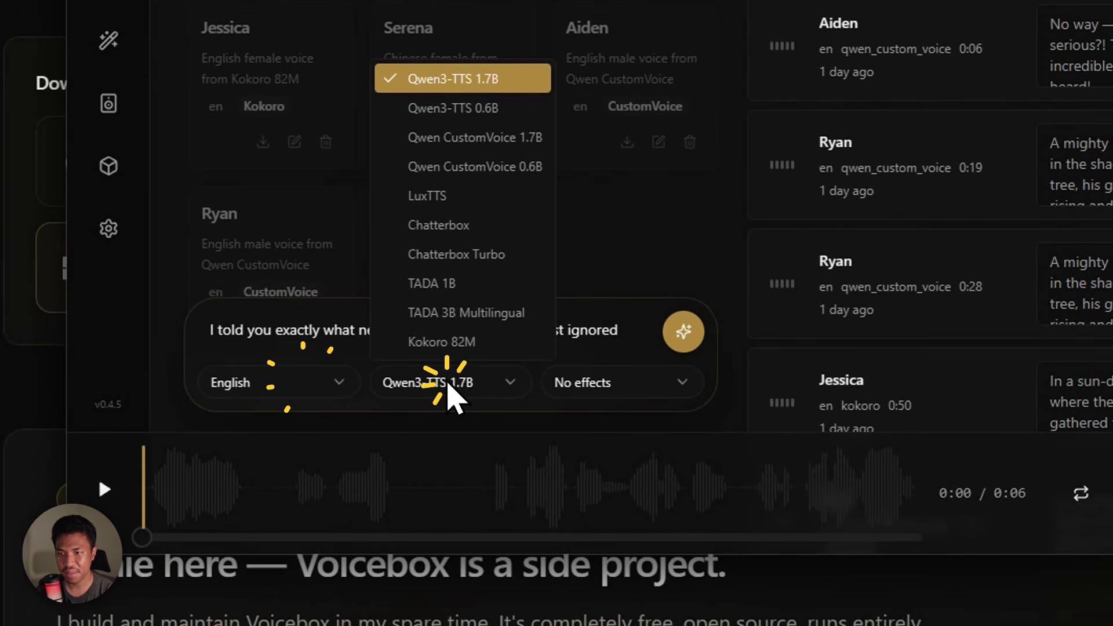
pyautogui.click(450, 383)
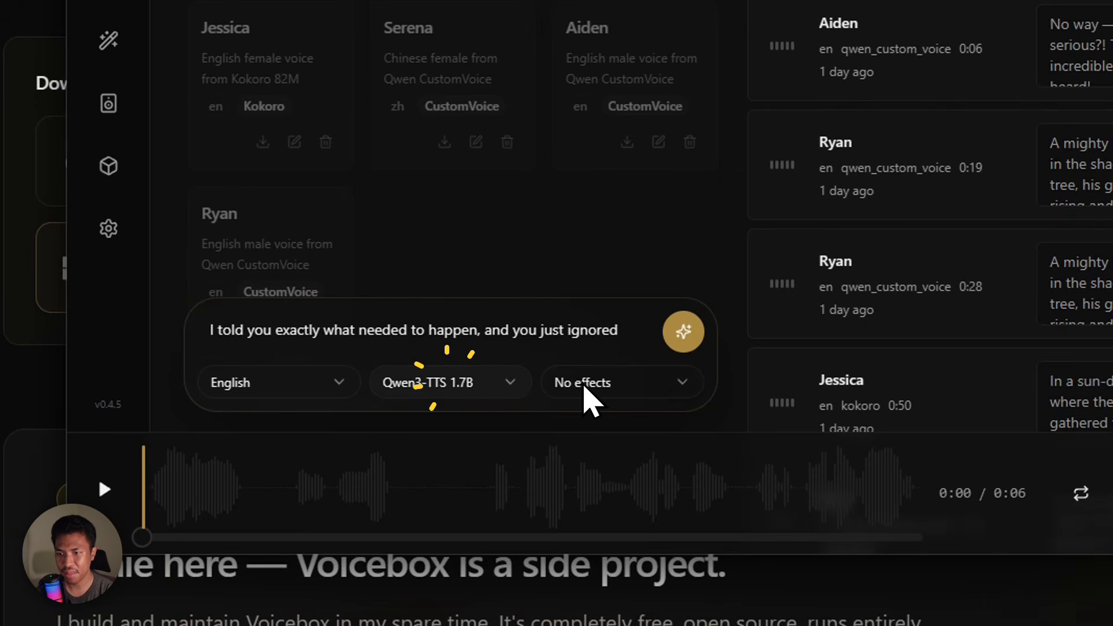
pyautogui.click(439, 384)
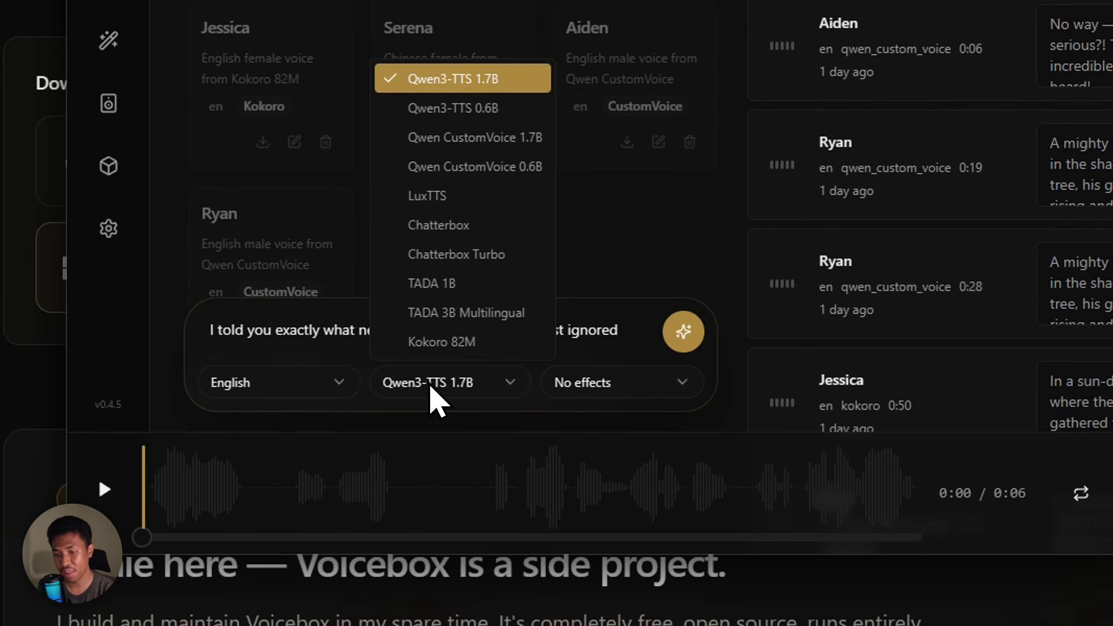
# Check the available voice effects, keep No effects, and generate the speech with My Voice 2
pyautogui.click(616, 385)
pyautogui.click(612, 385)
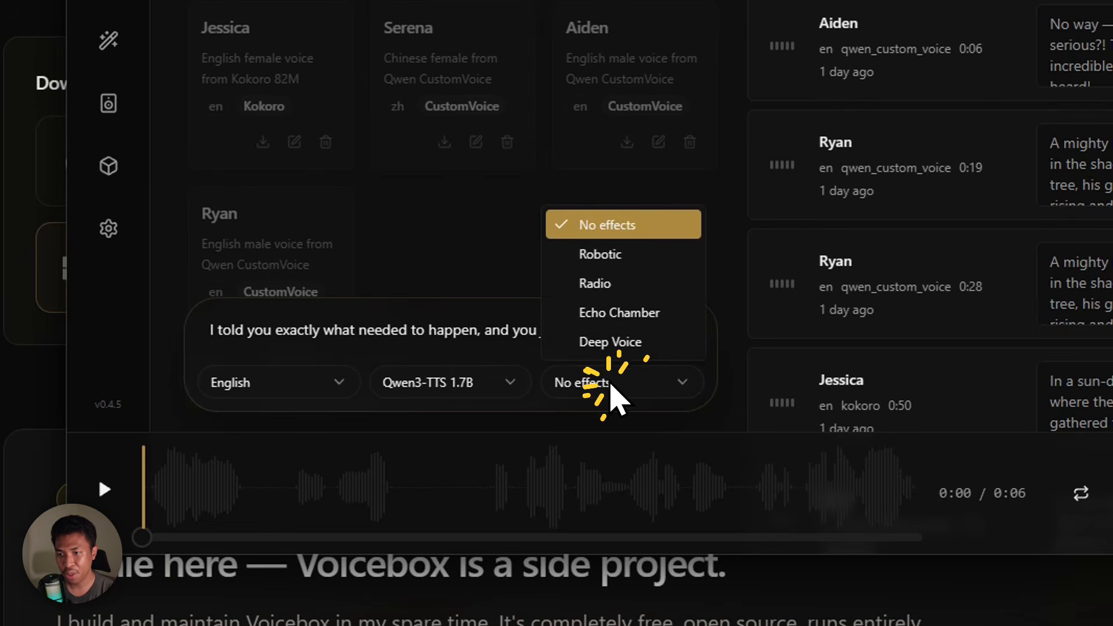
pyautogui.click(611, 386)
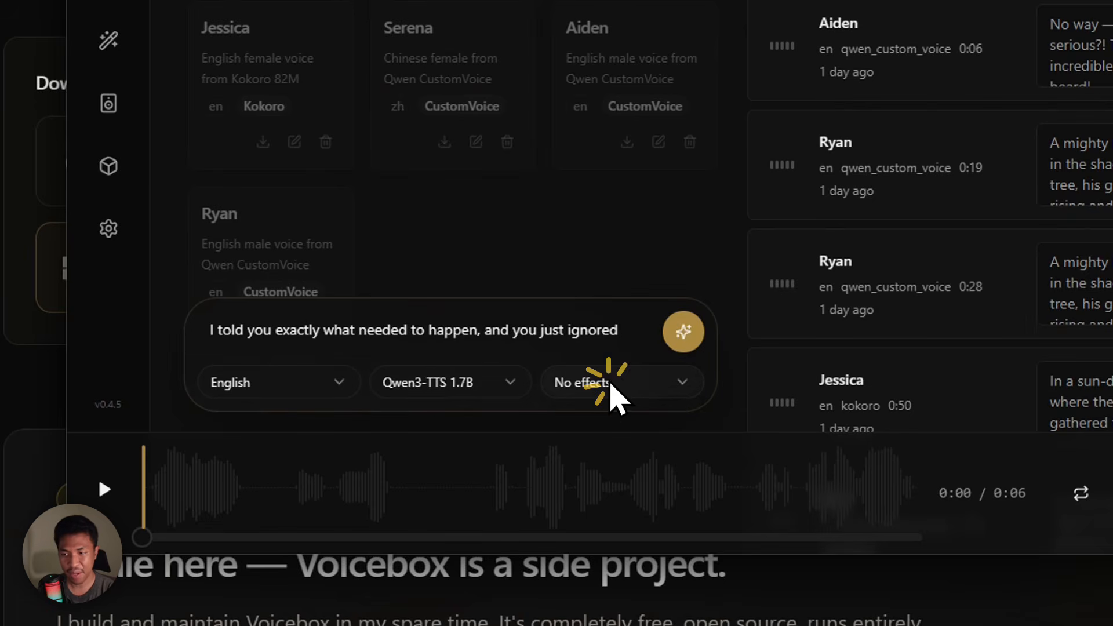
pyautogui.click(682, 336)
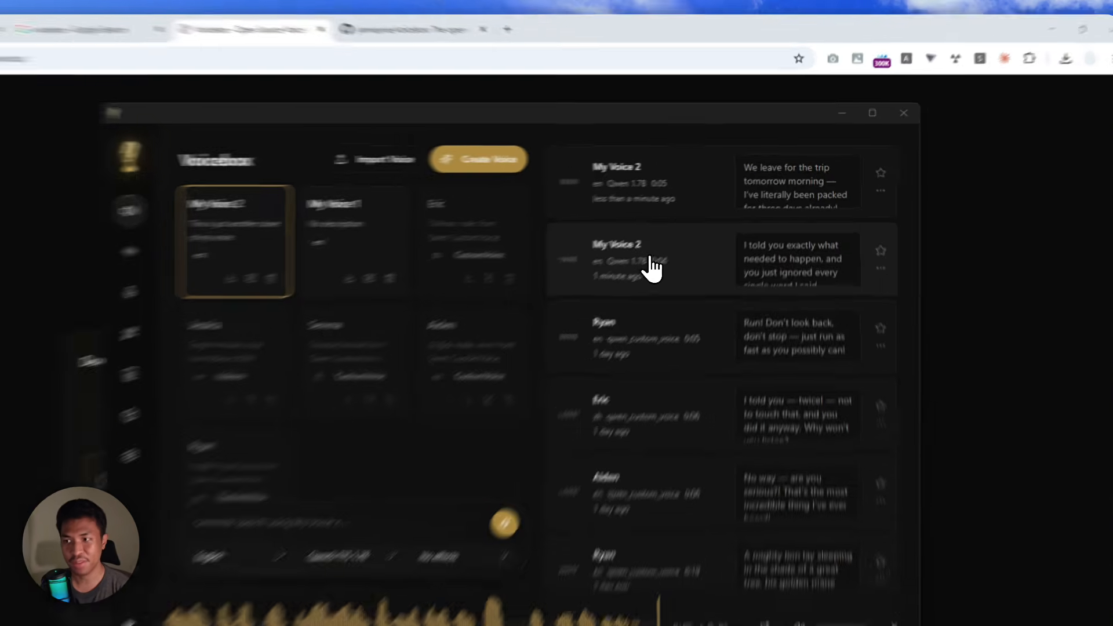
# Play back the two speech clips generated with My Voice 2
pyautogui.click(684, 234)
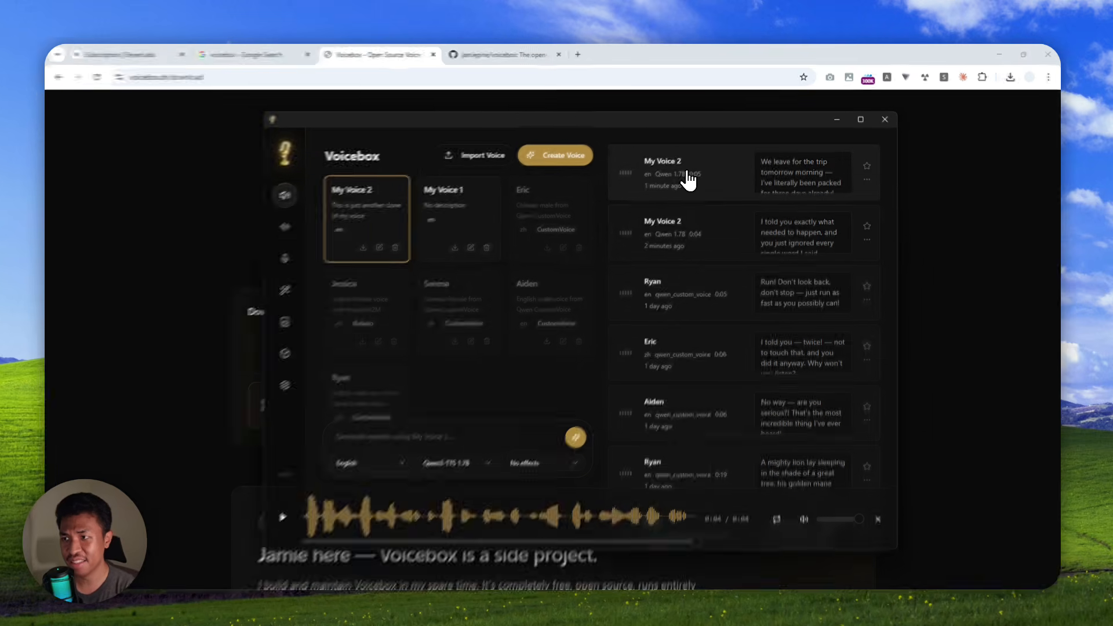
pyautogui.click(684, 169)
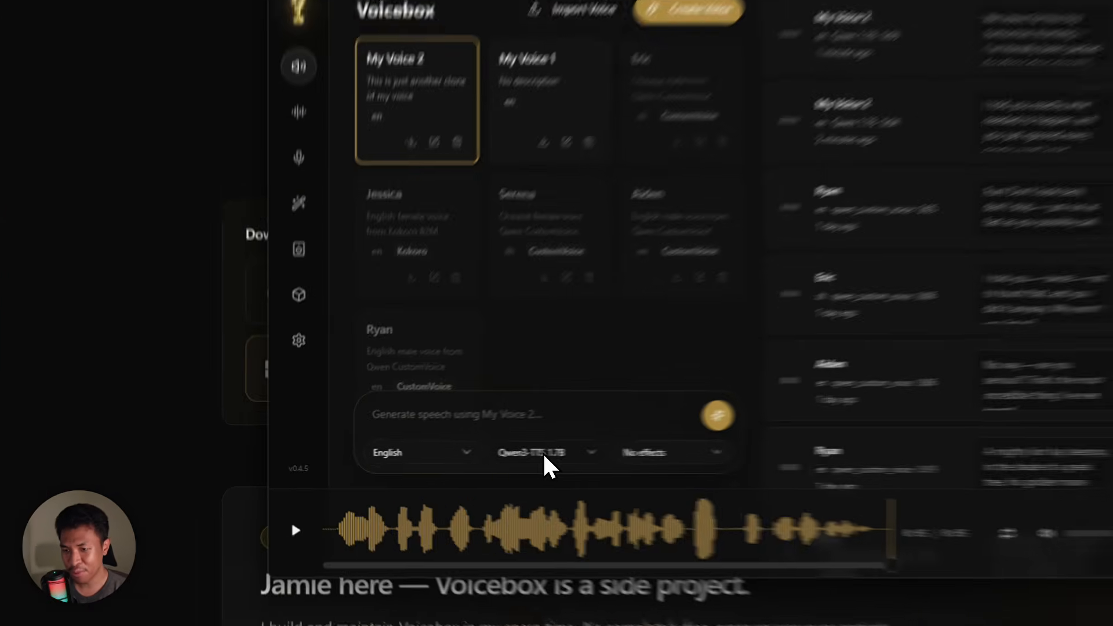
# Set the speech generation model to Chatterbox Turbo and bring up its list of effect tags in the prompt
pyautogui.click(457, 457)
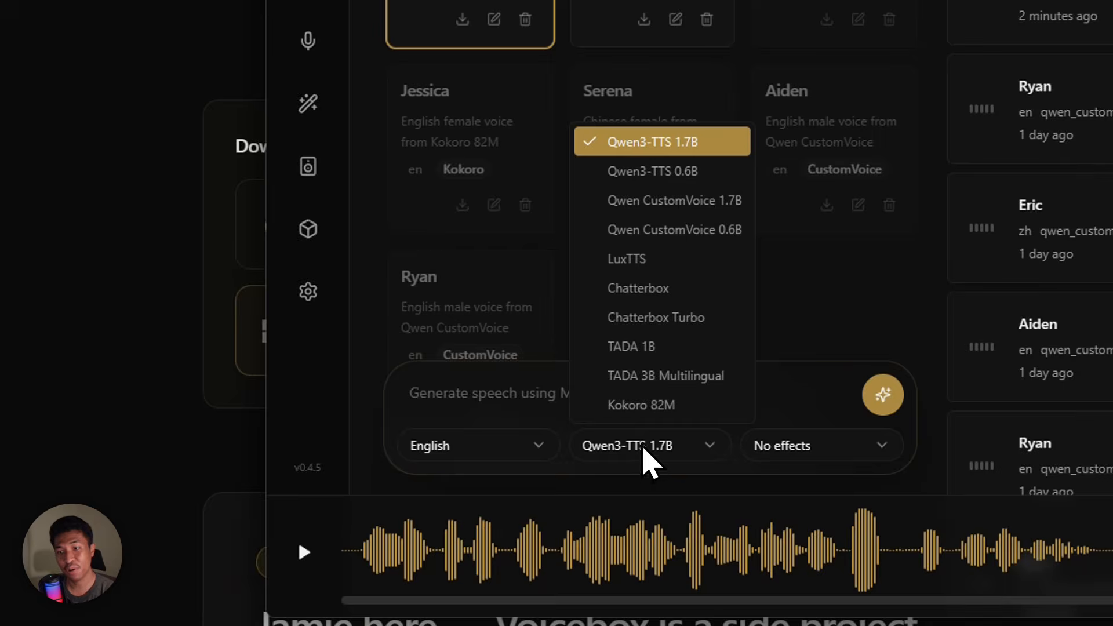
pyautogui.click(666, 319)
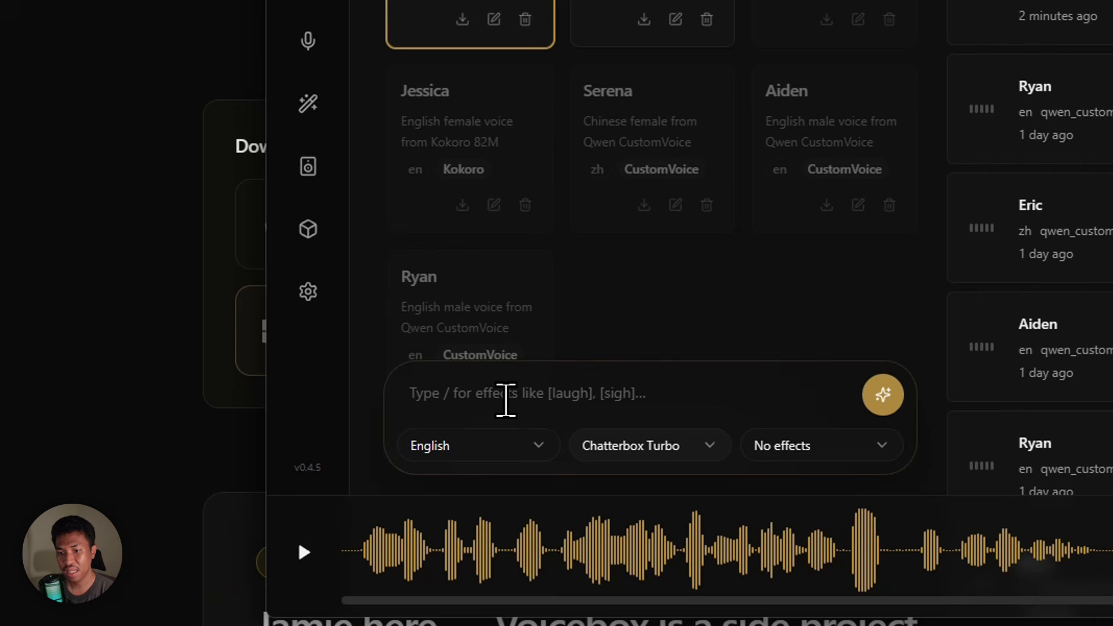
pyautogui.click(447, 389)
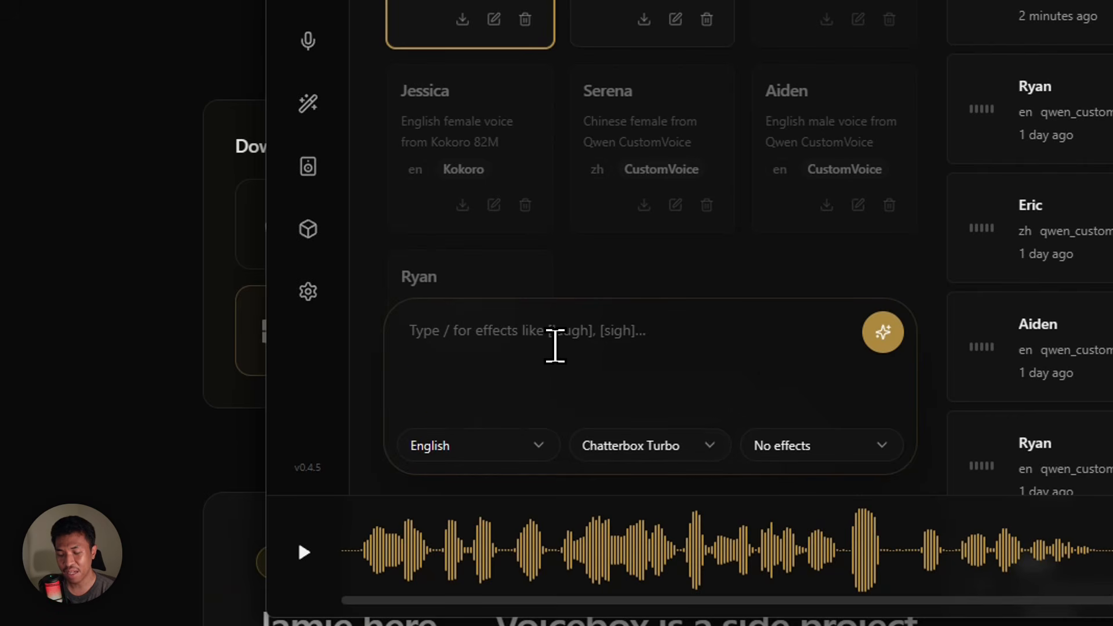
pyautogui.click(543, 324)
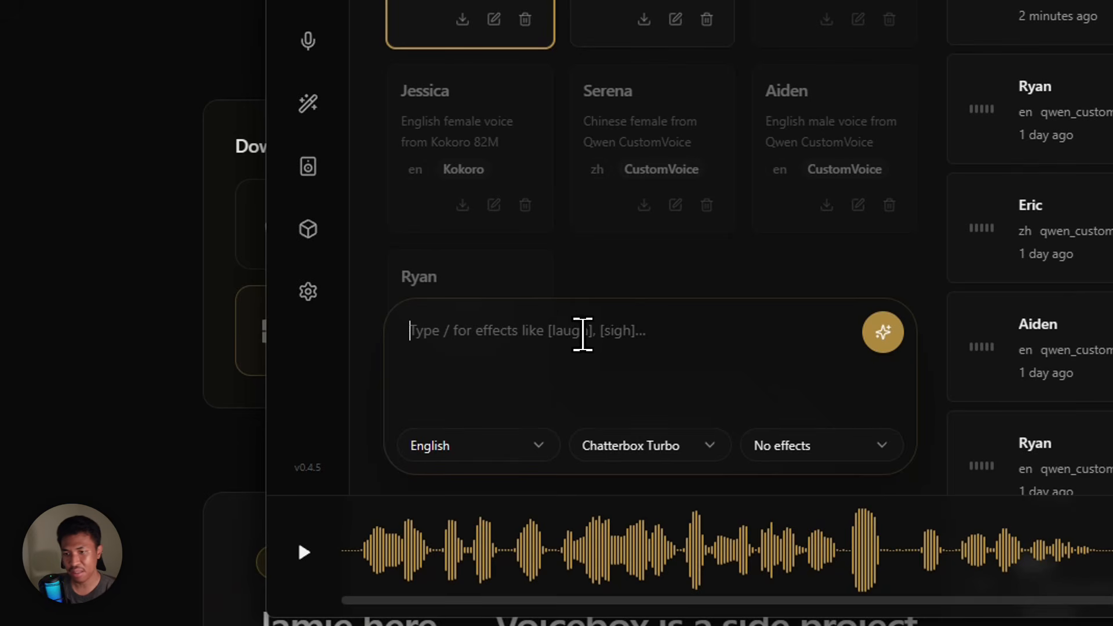
pyautogui.click(526, 329)
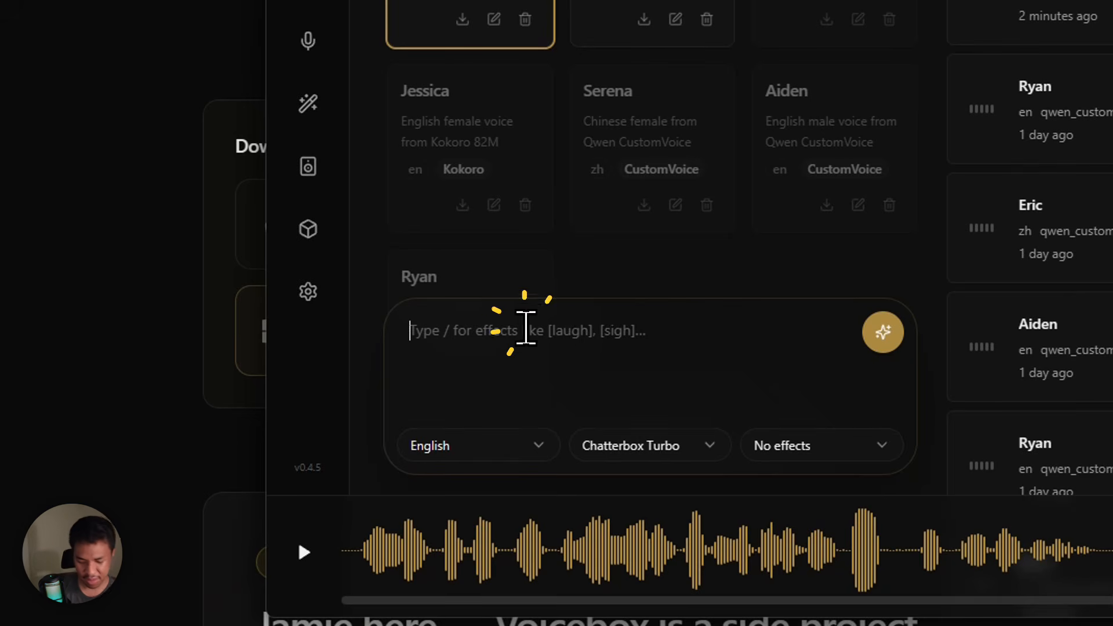
pyautogui.write('/')
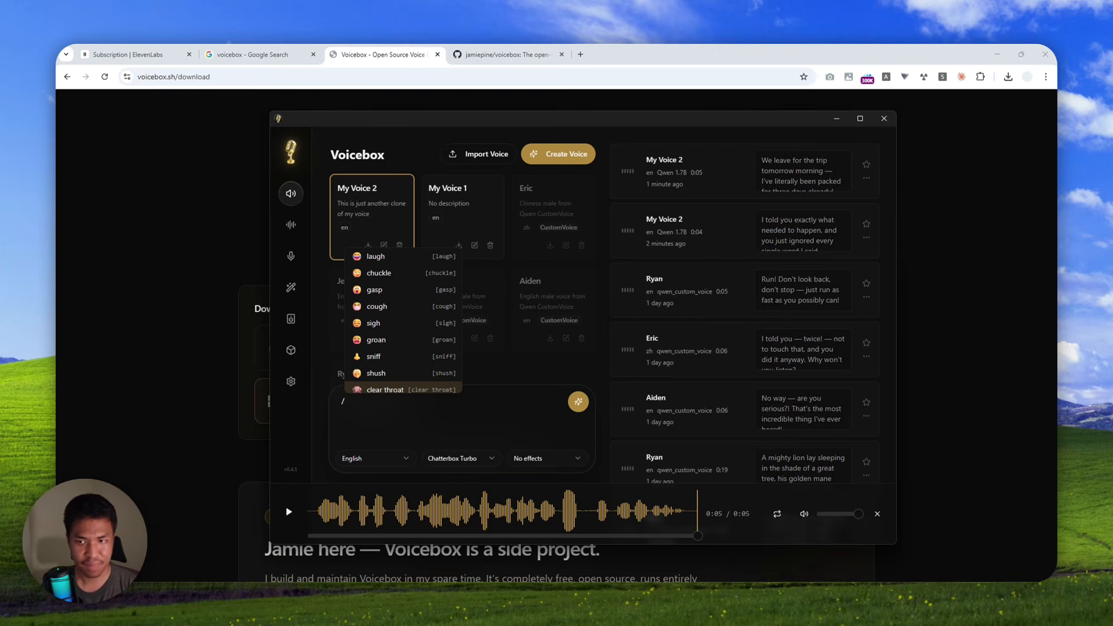
pyautogui.press('Escape')
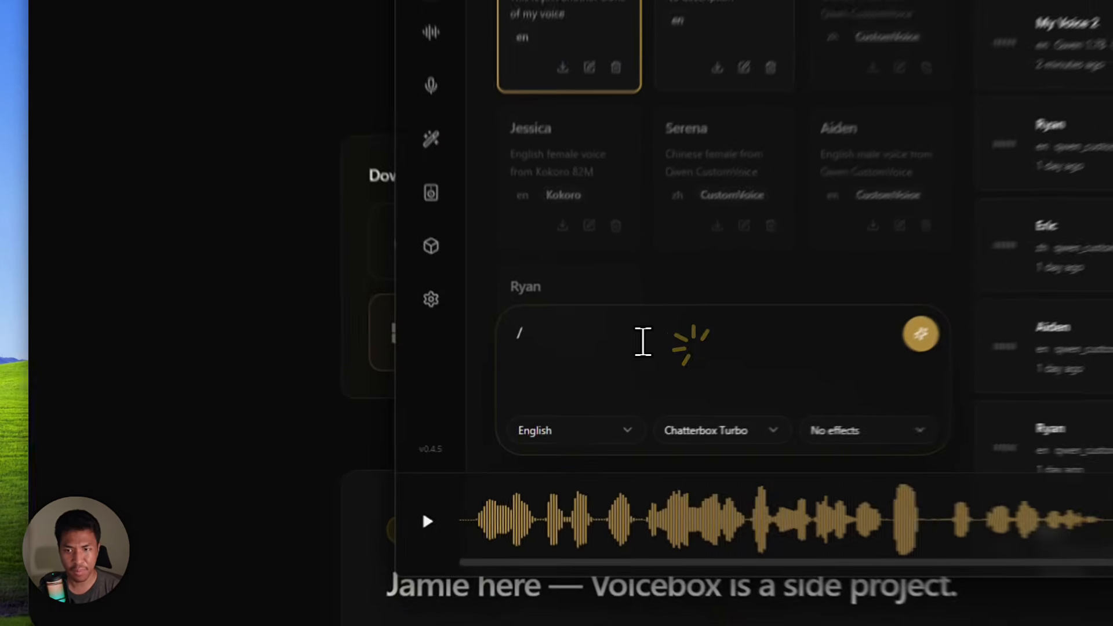
# Replace the prompt with "We leave for the trip tomorrow morning — I've literally been packed for three days already!"
pyautogui.hotkey('ctrl', 'a')
pyautogui.press('BackSpace')
pyautogui.write("We leave for the trip tomorrow morning — I've literally been packed for three days already!")
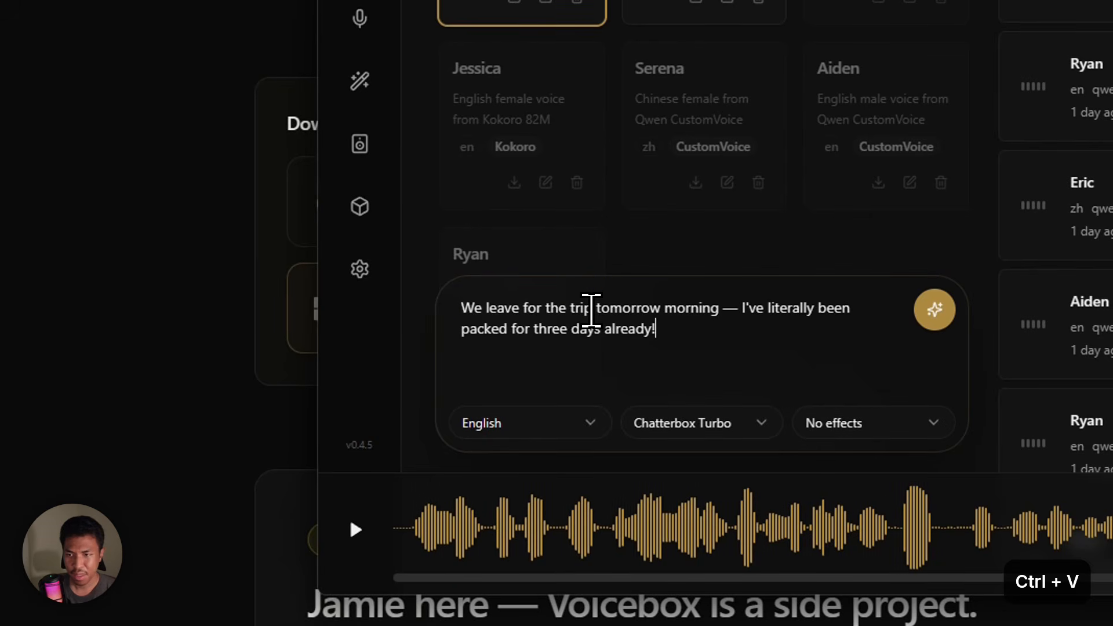
# Insert a laugh effect tag at the beginning of the speech text
pyautogui.click(461, 308)
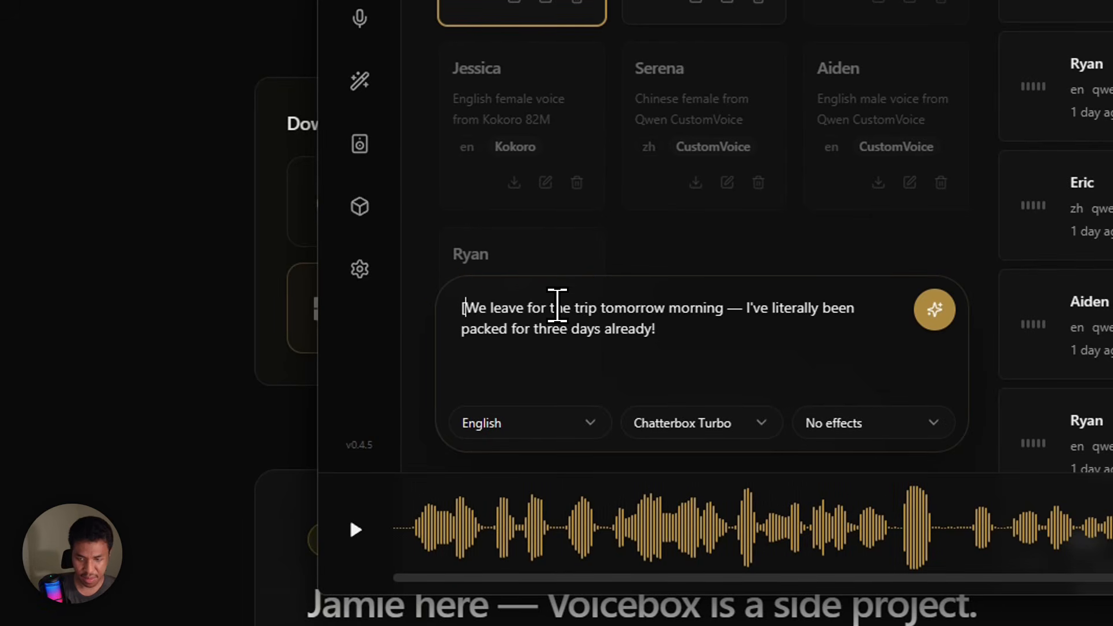
pyautogui.press('BackSpace')
pyautogui.write('/')
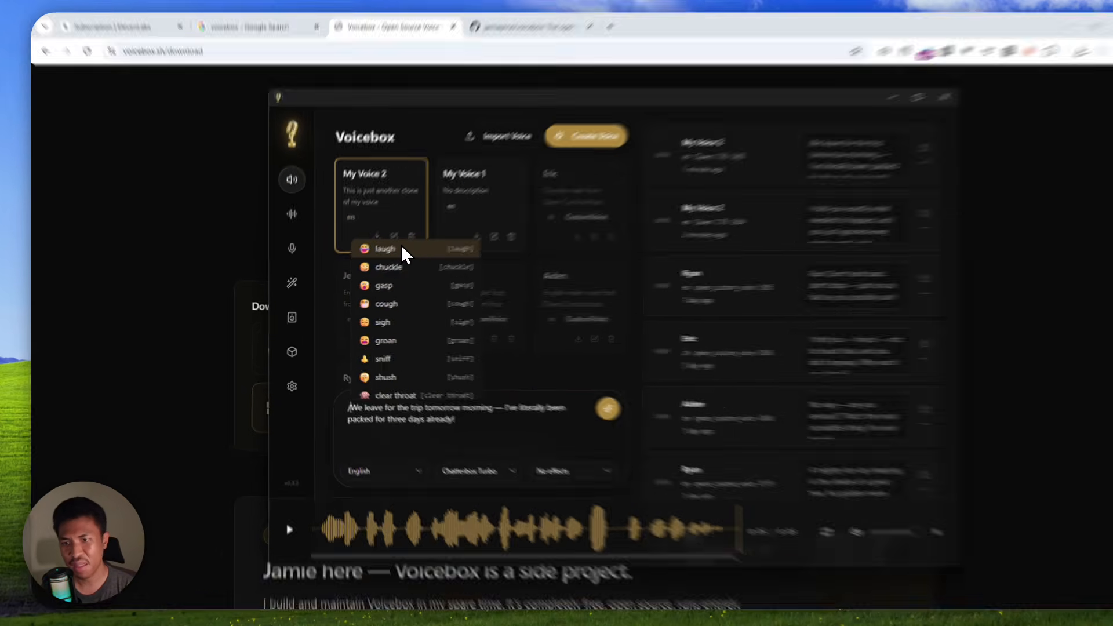
pyautogui.click(401, 248)
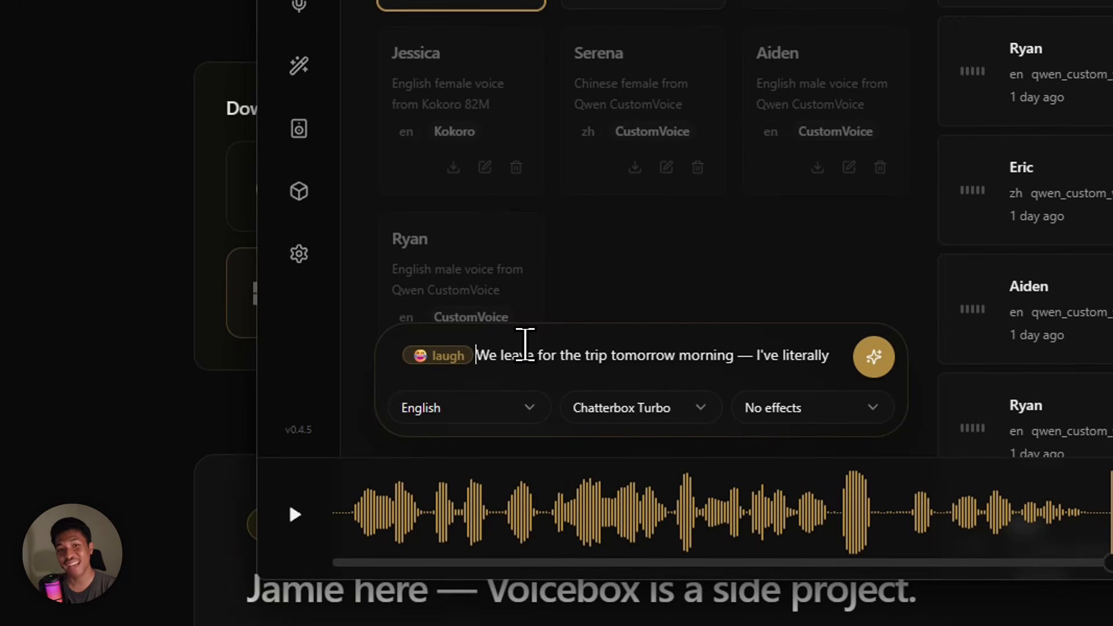
pyautogui.click(522, 345)
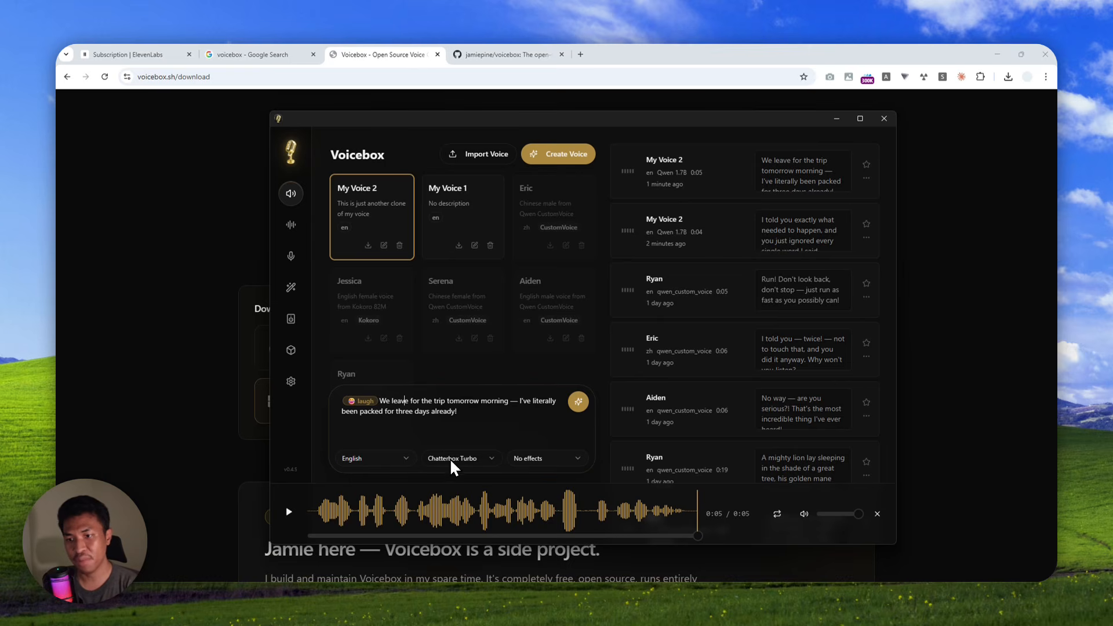
# Unload the Qwen TTS 1.7B model from memory in the model management section and close its details
pyautogui.click(291, 349)
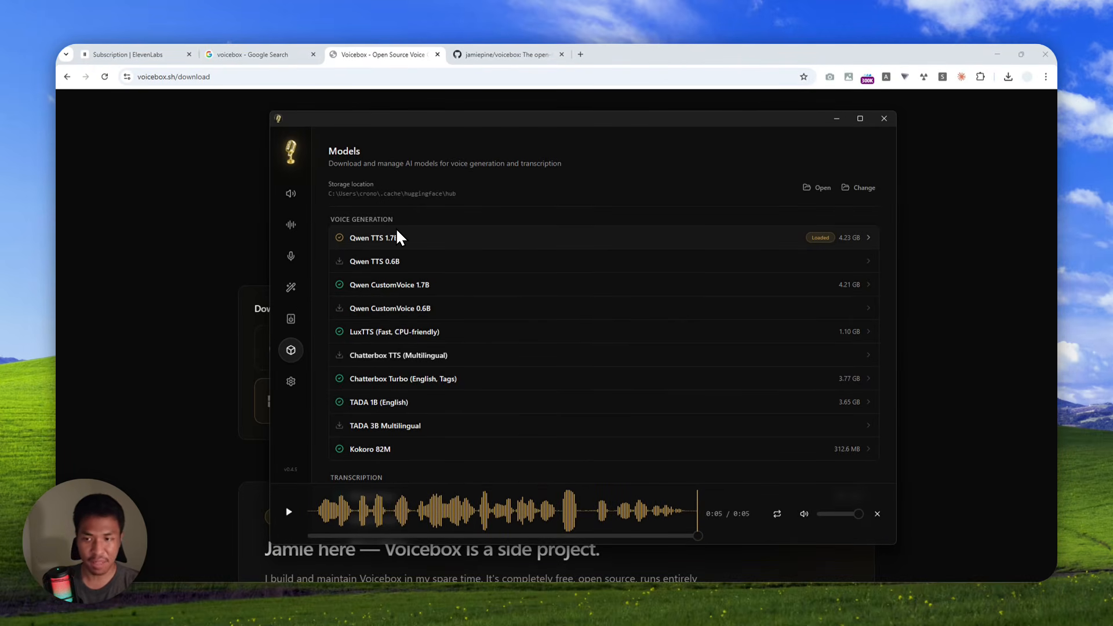
pyautogui.click(398, 237)
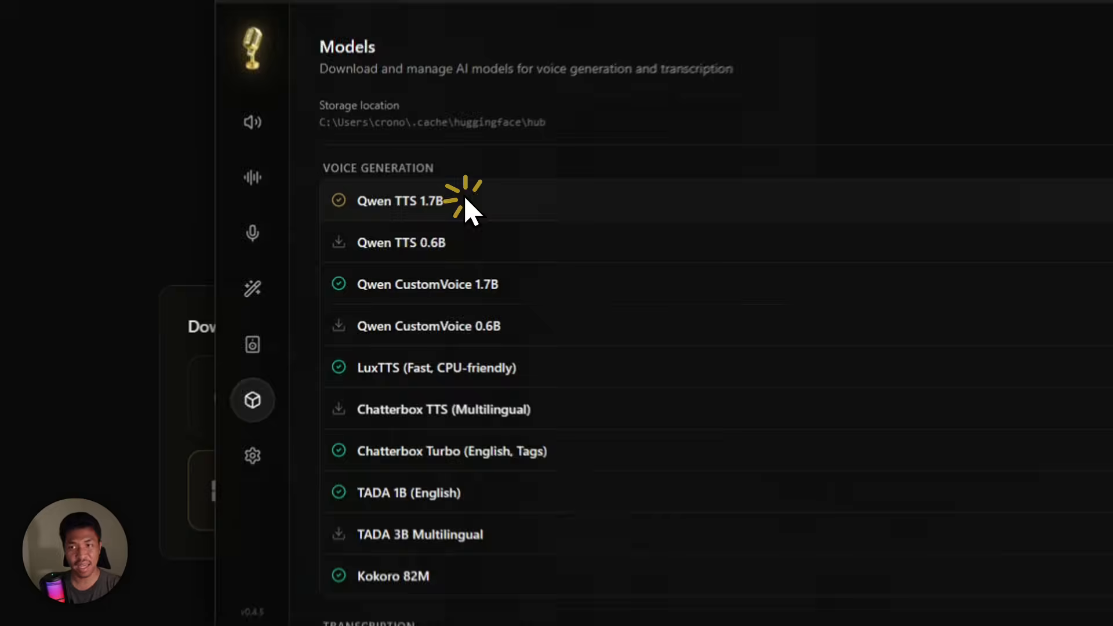
pyautogui.click(527, 405)
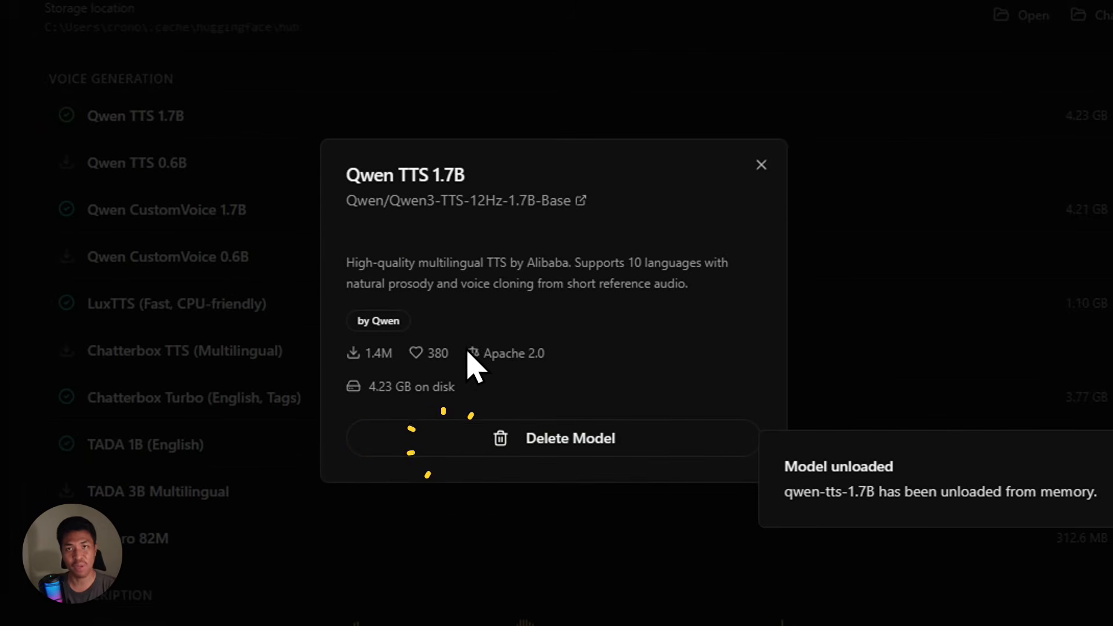
pyautogui.click(760, 164)
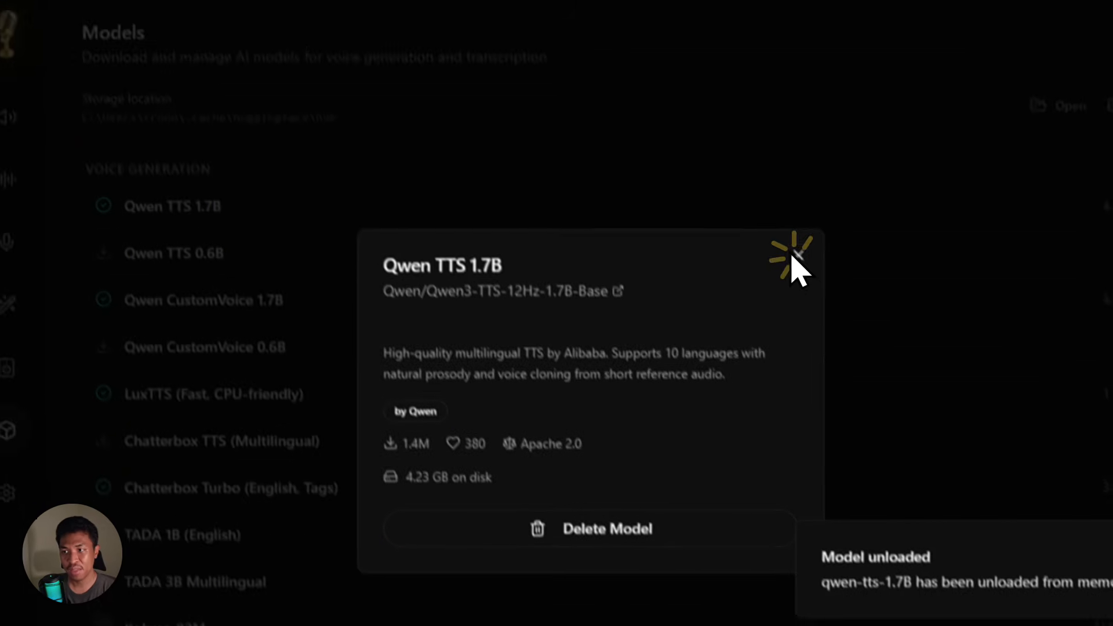
# Return to speech generation and enter the text "We leave for the trip tomorrow morning — I've literally been packed for three days already!"
pyautogui.click(387, 184)
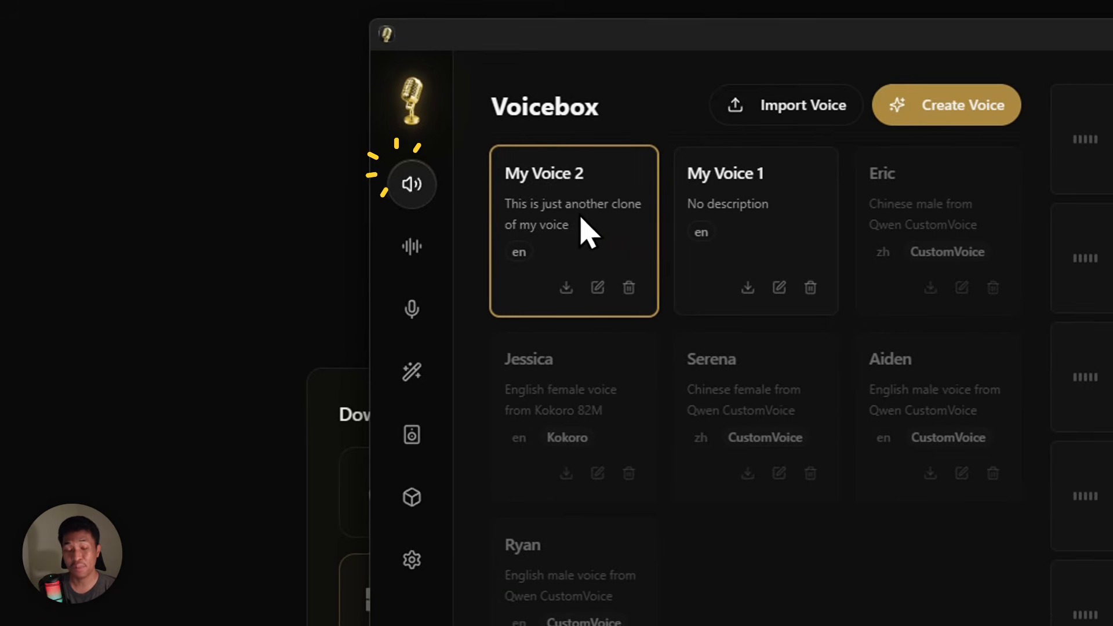
pyautogui.click(618, 438)
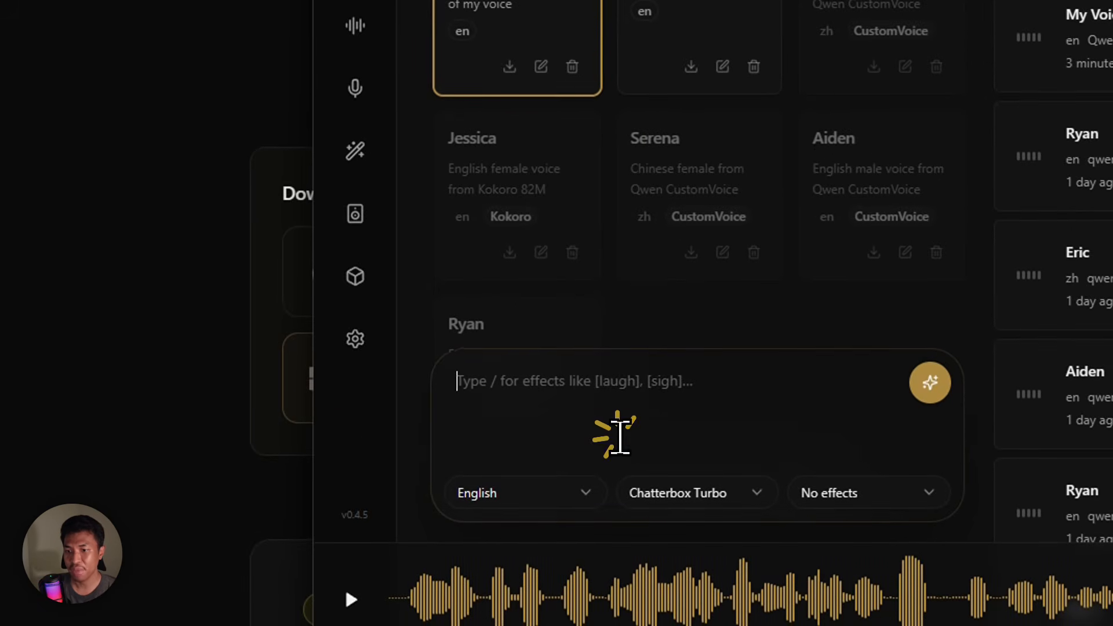
pyautogui.write("We leave for the trip tomorrow morning — I've literally been packed for three days already!")
# Insert a laugh effect tag at the beginning of the text and generate the speech with My Voice 2
pyautogui.click(453, 374)
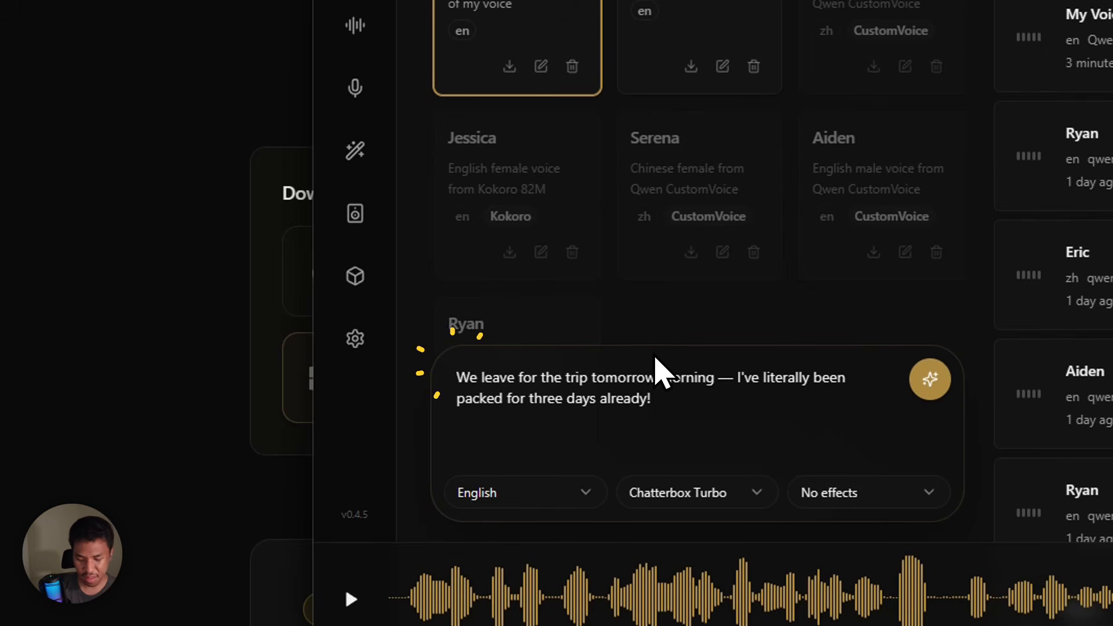
pyautogui.write('/')
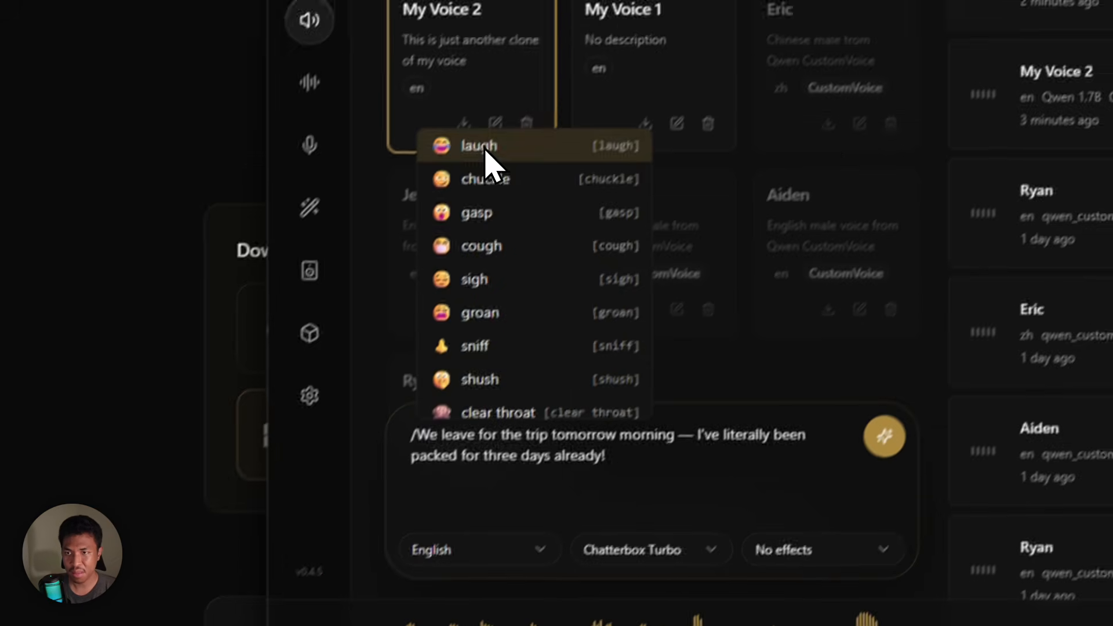
pyautogui.click(525, 89)
pyautogui.click(680, 378)
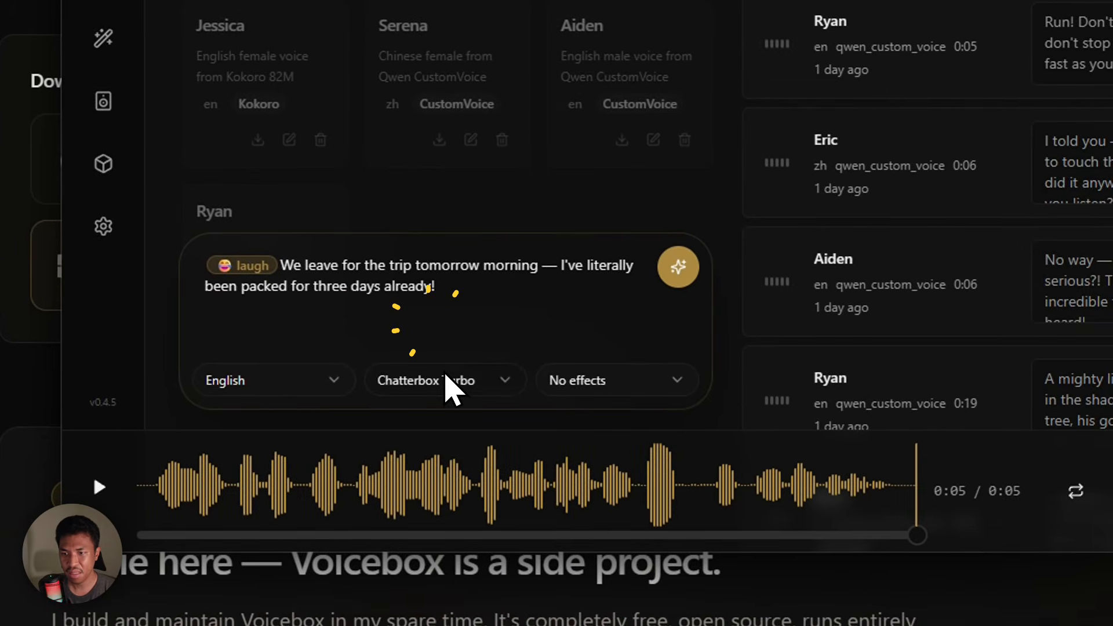
pyautogui.click(684, 268)
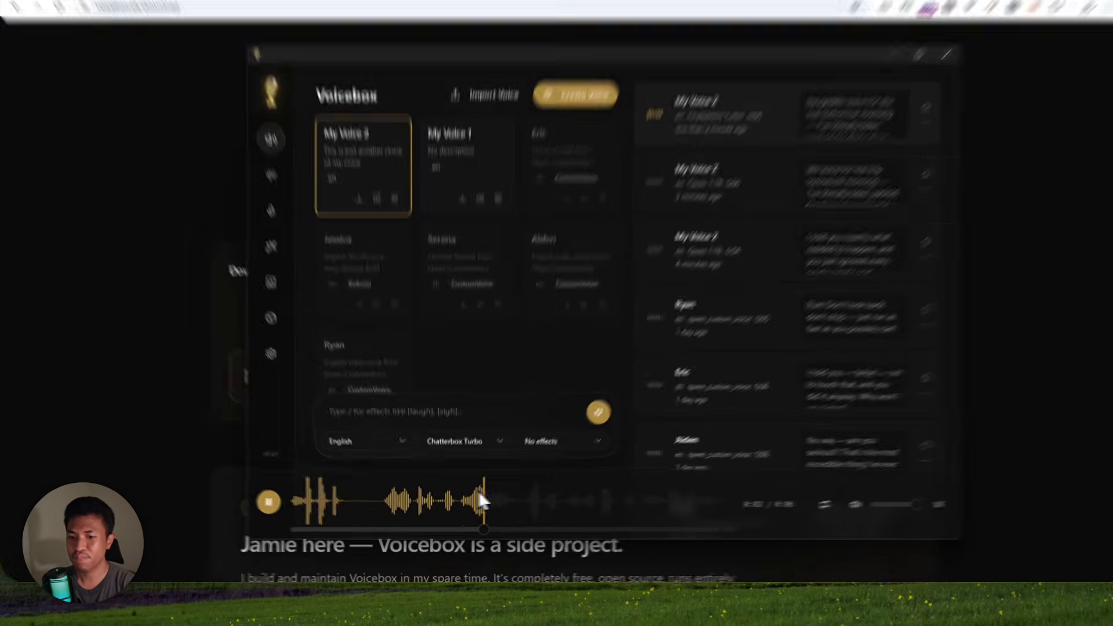
# Pause the generated clip and replay it from the start
pyautogui.click(290, 512)
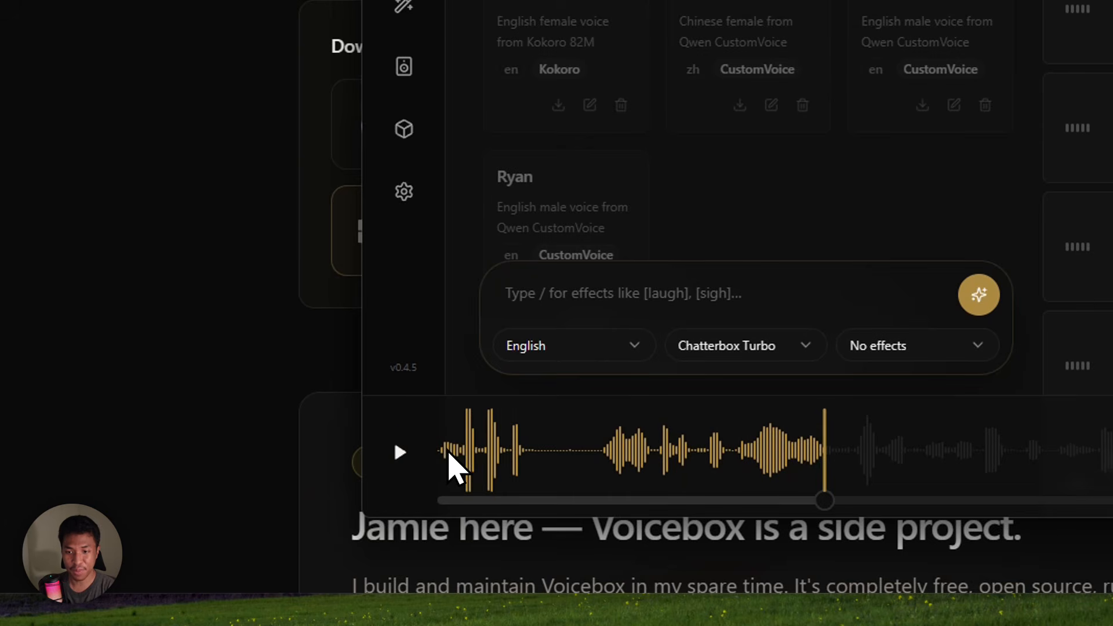
pyautogui.click(443, 455)
pyautogui.click(401, 451)
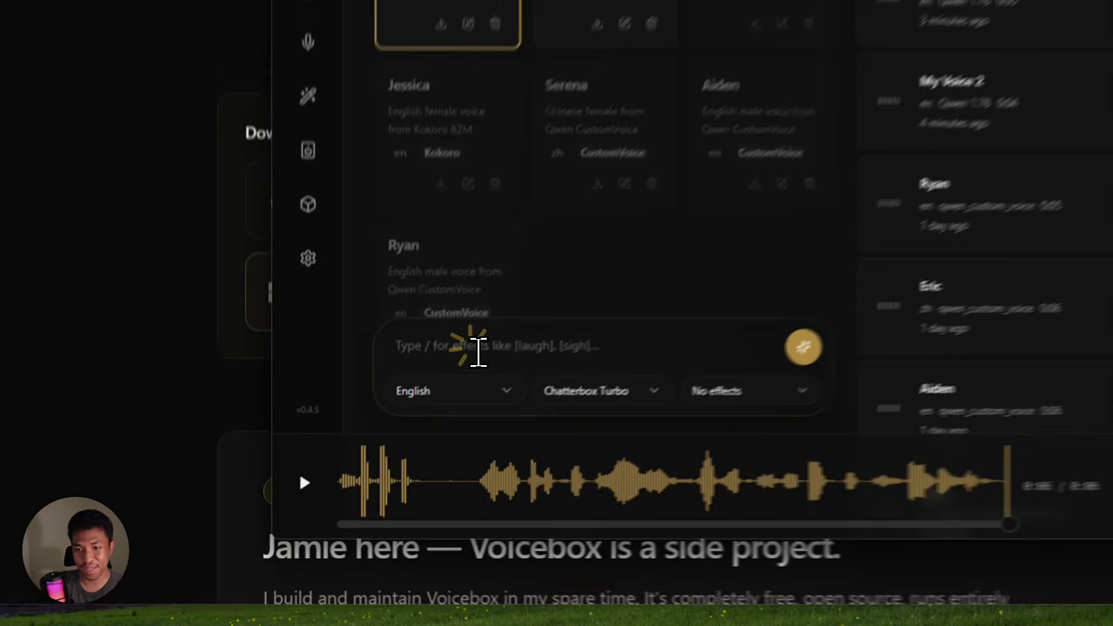
# Bring up the list of effect tags in the empty prompt to review it, and clear the prompt again
pyautogui.click(384, 433)
pyautogui.write('/')
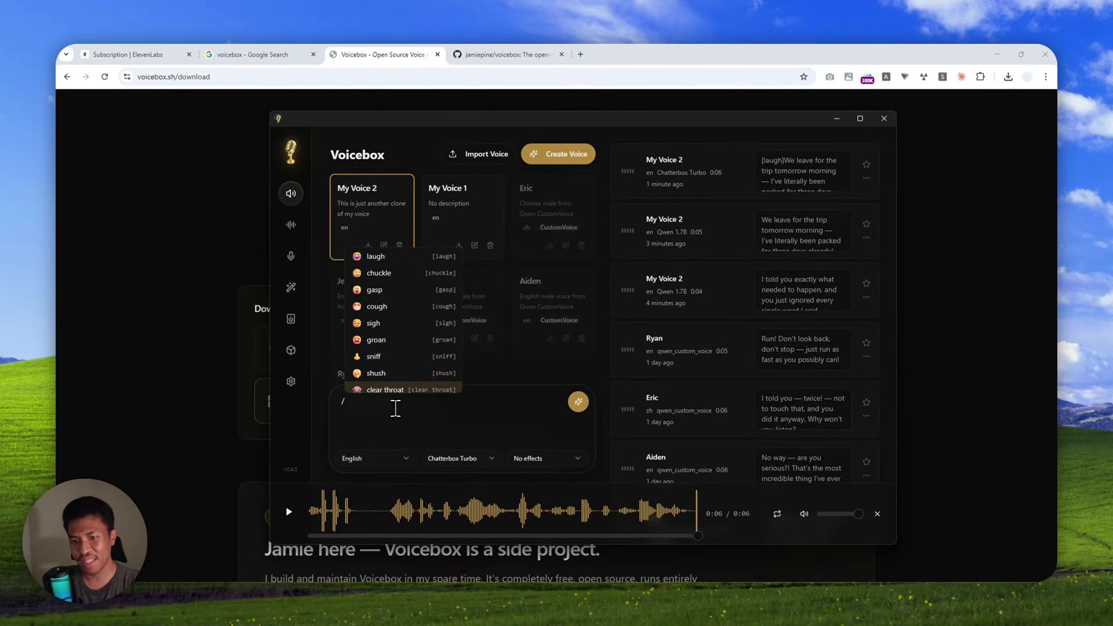
pyautogui.click(383, 412)
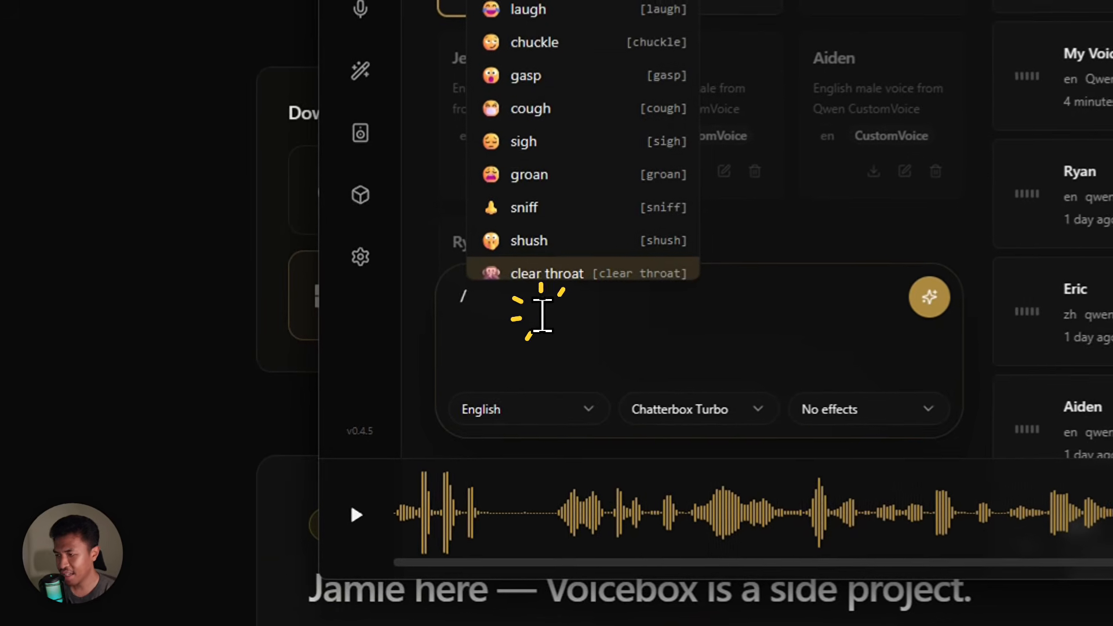
pyautogui.press('BackSpace')
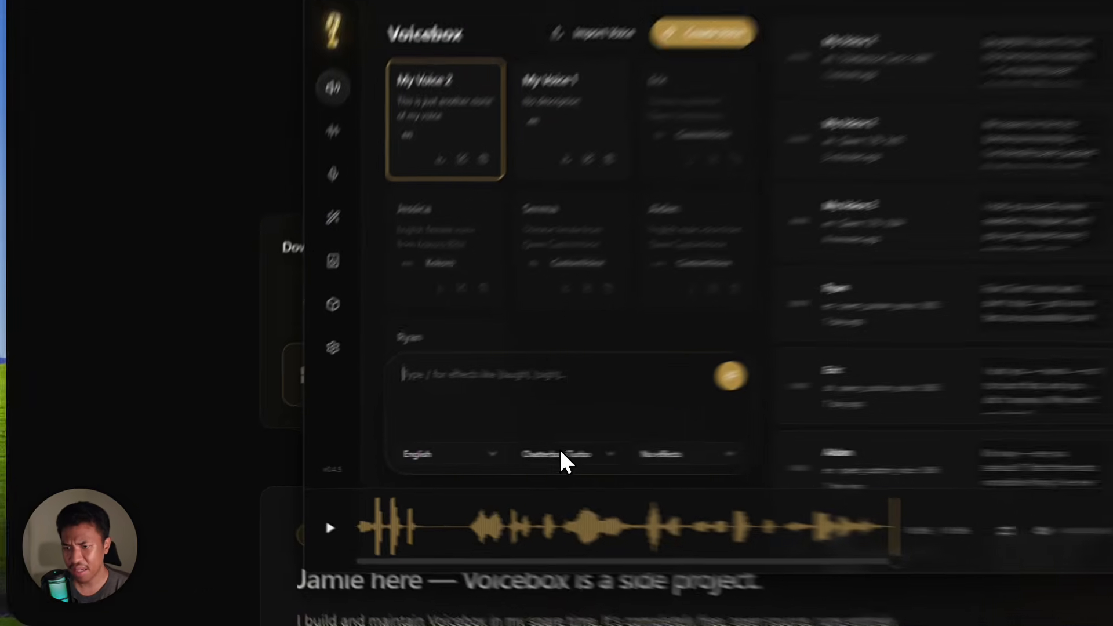
# Unload the Chatterbox Turbo model from memory in model management and close its details
pyautogui.click(446, 459)
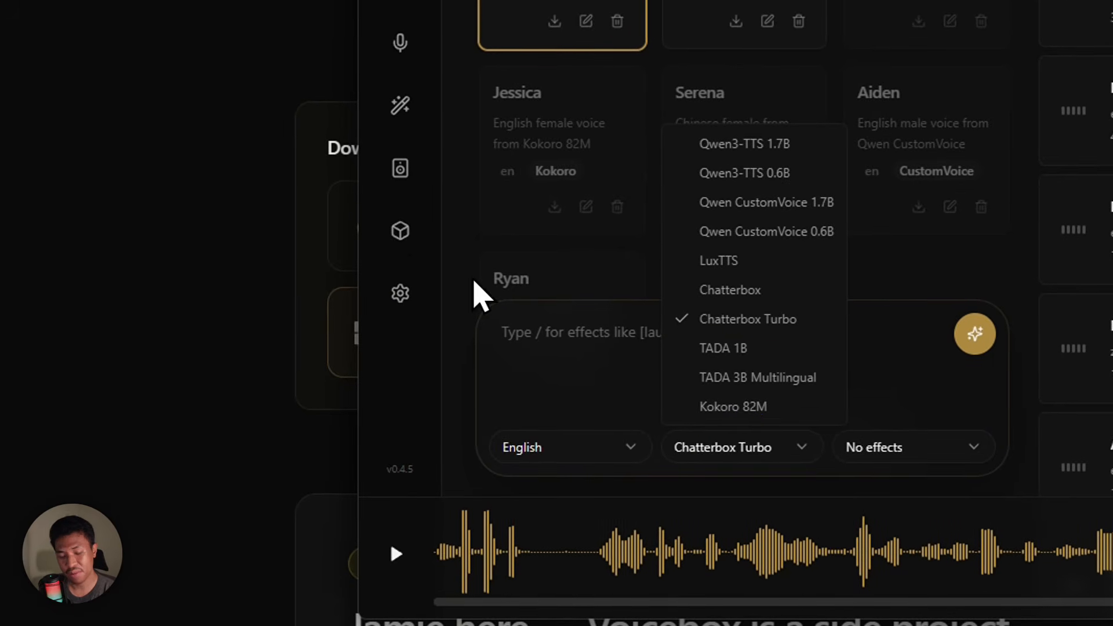
pyautogui.click(399, 232)
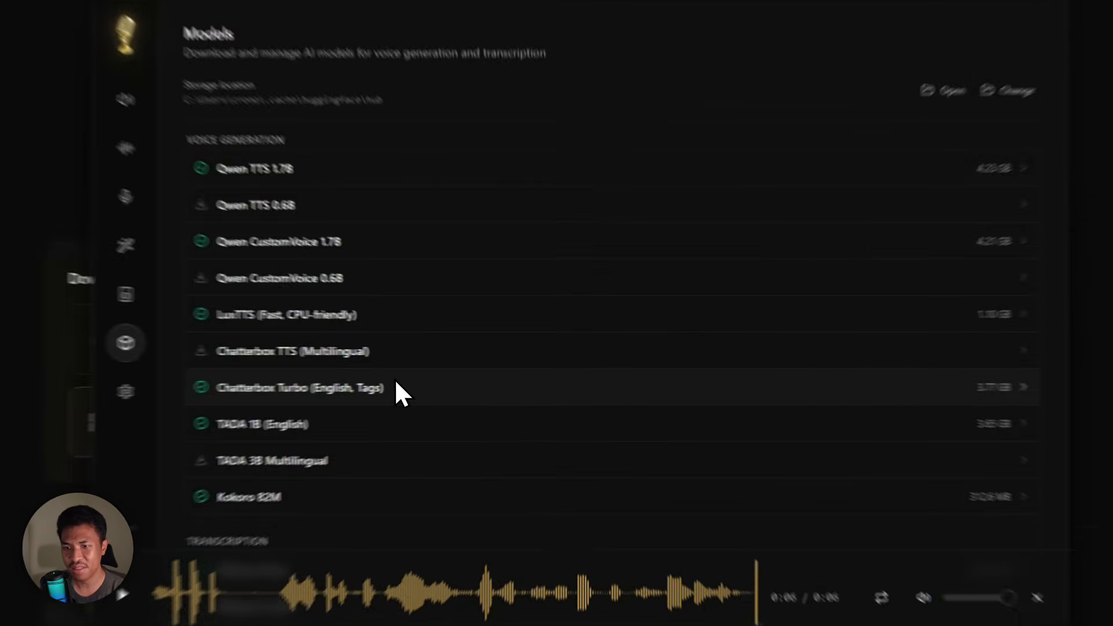
pyautogui.click(520, 380)
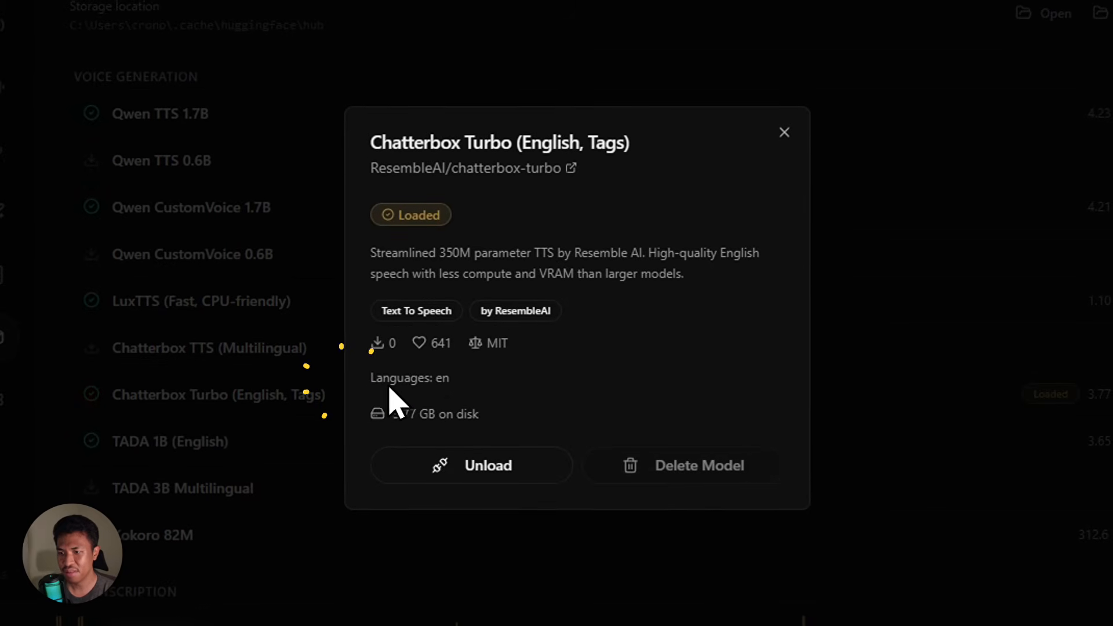
pyautogui.click(517, 465)
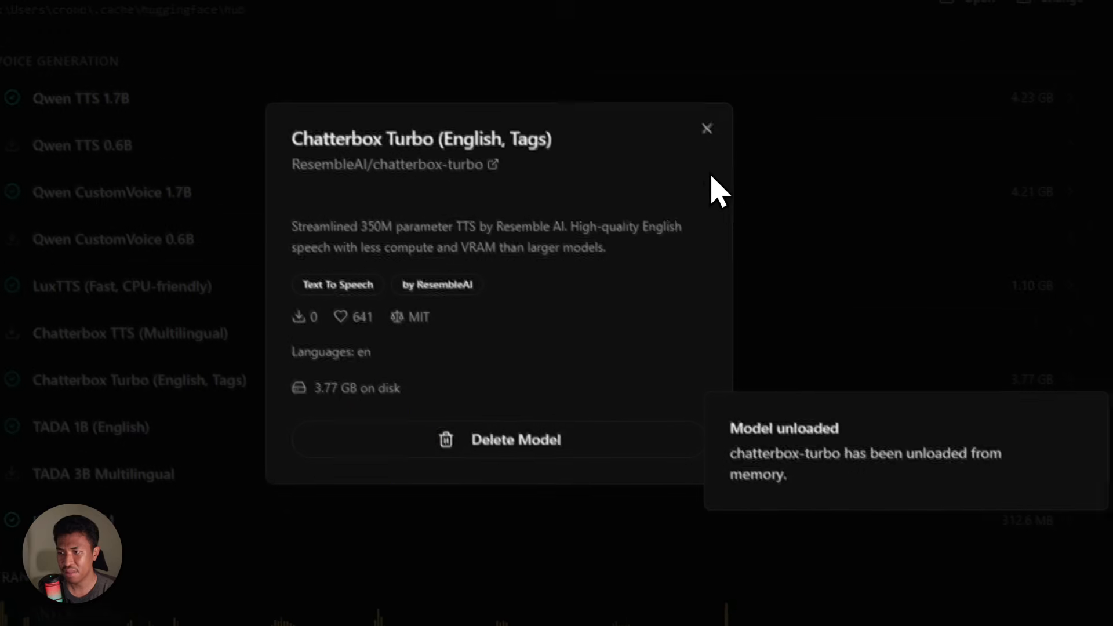
pyautogui.click(786, 131)
# Return to speech generation and set the model to Qwen CustomVoice 1.7B
pyautogui.click(4, 154)
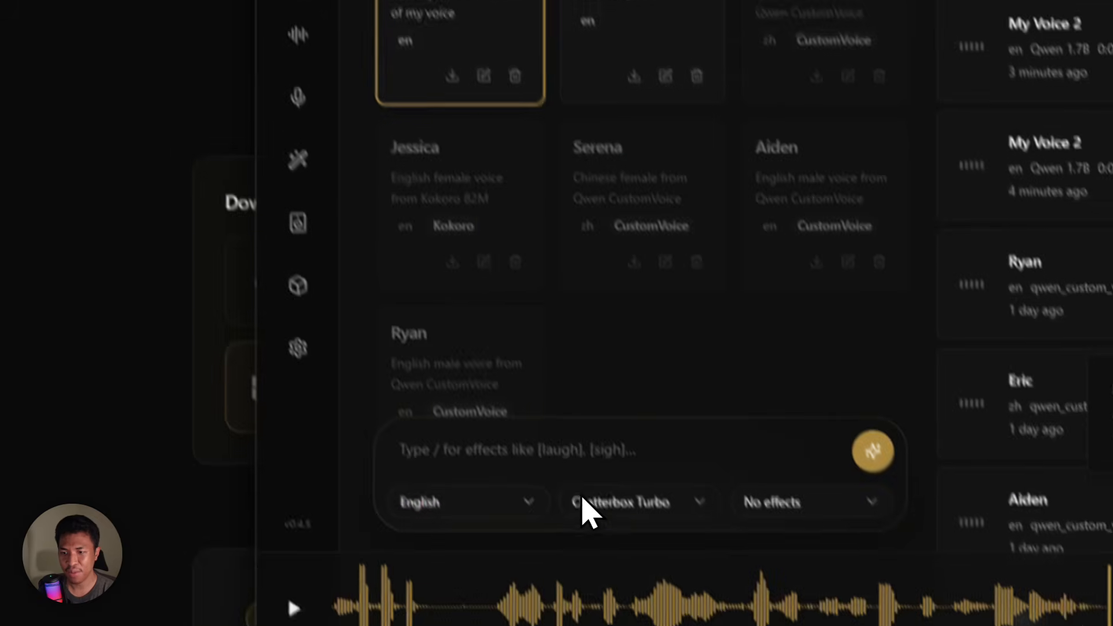
pyautogui.click(586, 444)
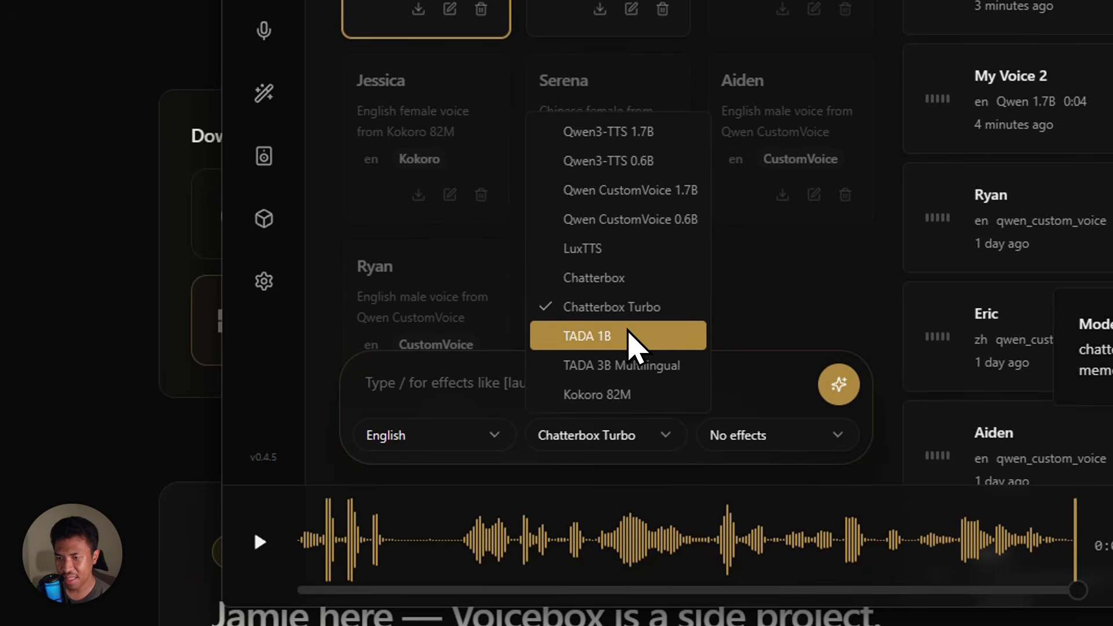
pyautogui.click(632, 343)
pyautogui.click(634, 378)
pyautogui.click(623, 436)
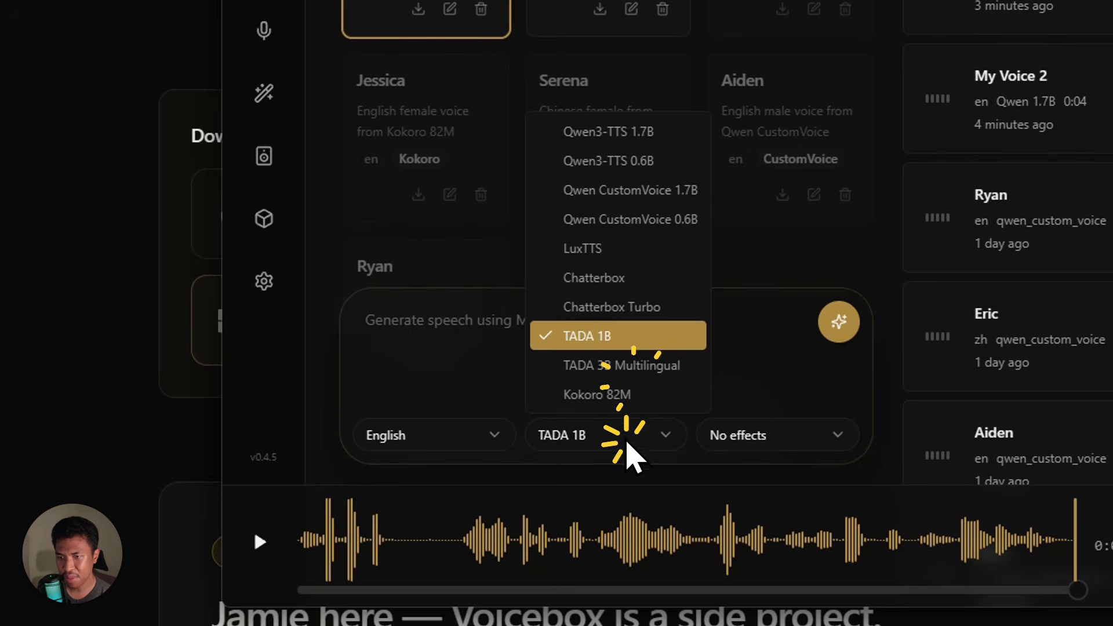
pyautogui.click(623, 188)
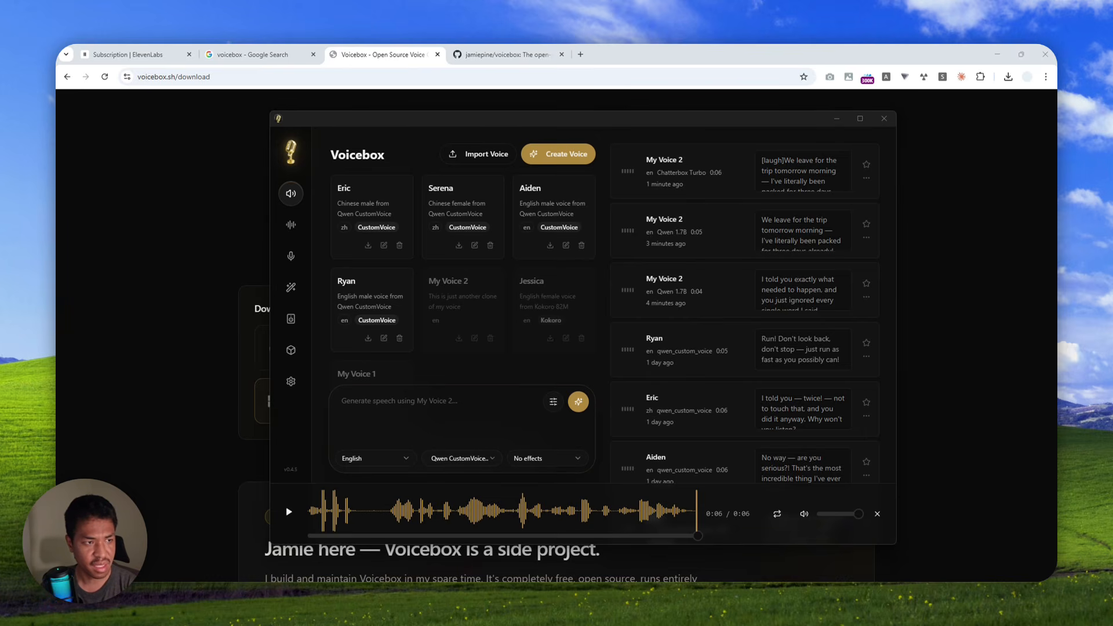
# Paste "I opened the container and — I don't even want to describe what was growing in there." as the speech text
pyautogui.hotkey('ctrl', 'c')
pyautogui.click(483, 403)
pyautogui.hotkey('ctrl', 'v')
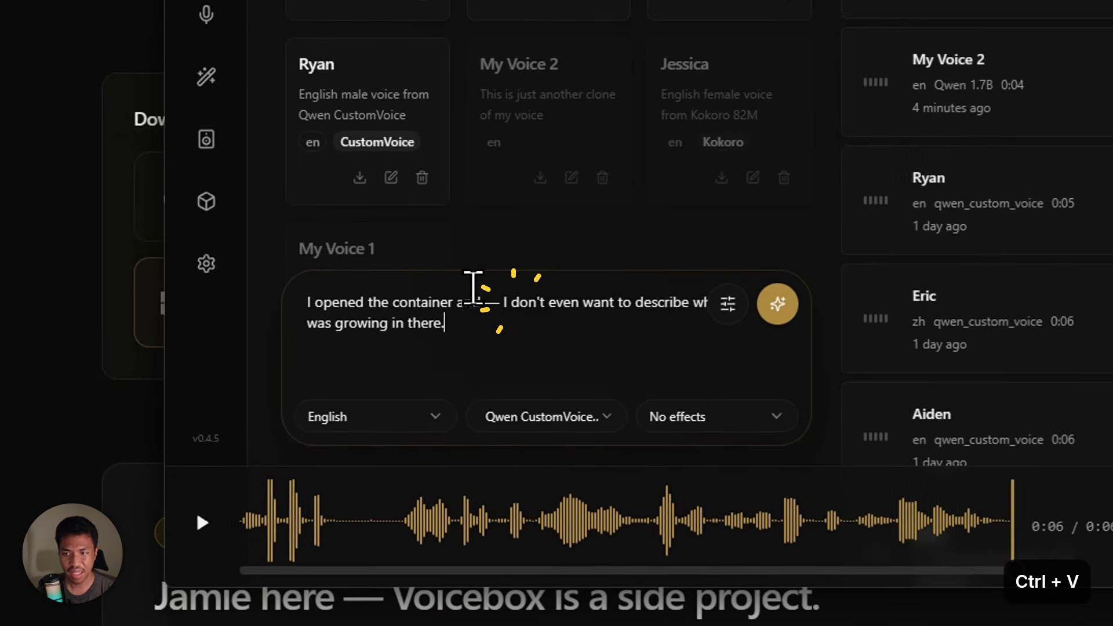
# Enable delivery instructions for the speech and dictate the desired expression into them
pyautogui.click(732, 302)
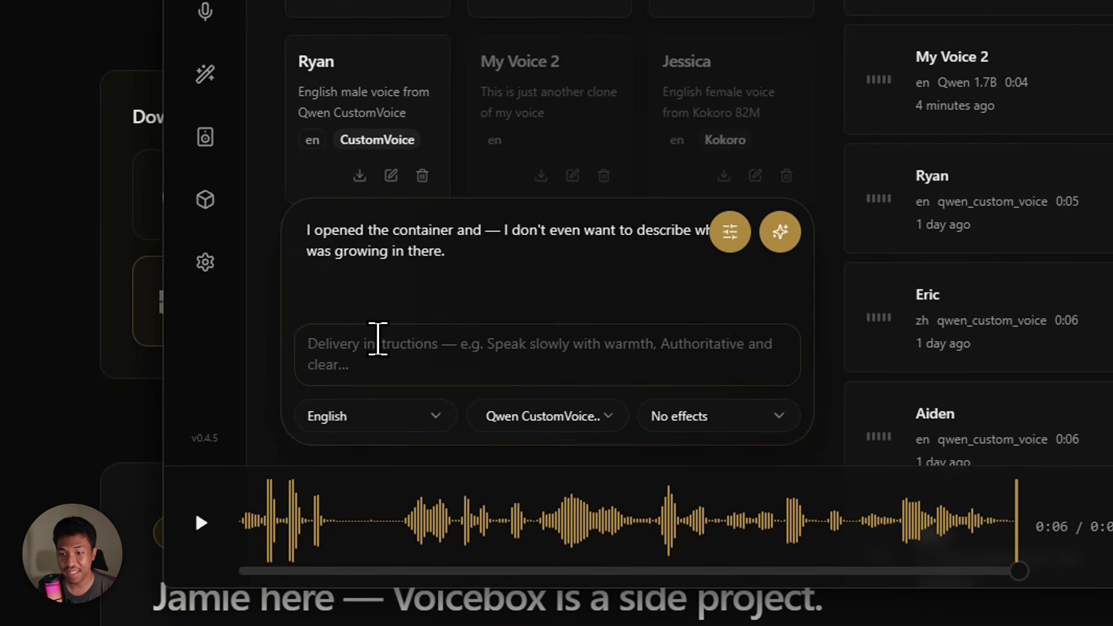
pyautogui.click(375, 344)
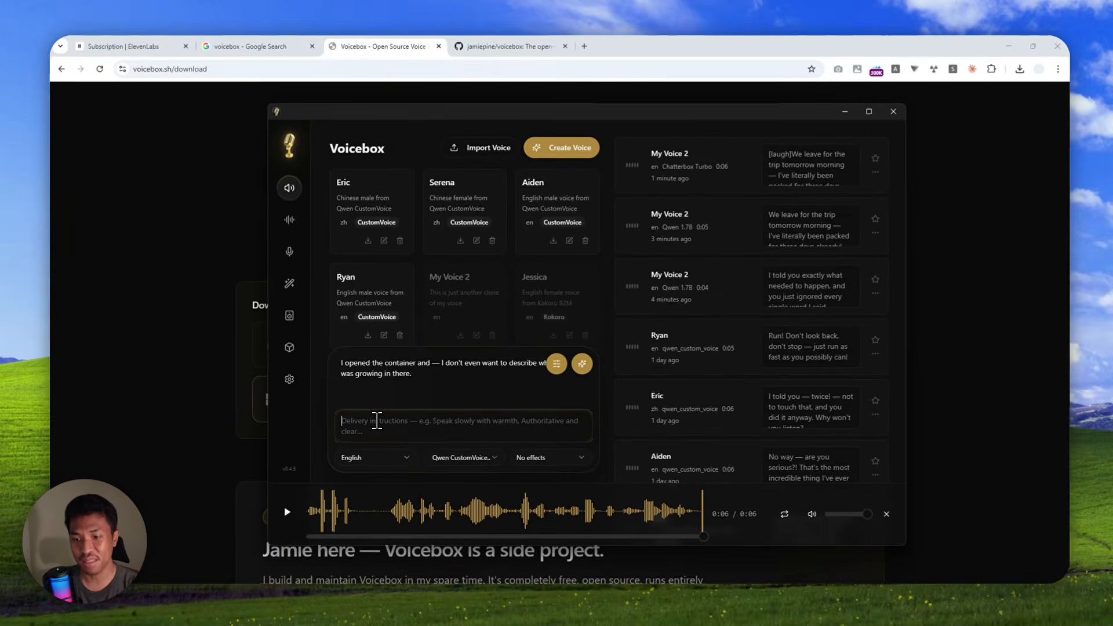
pyautogui.hotkey('ctrl', 'space')
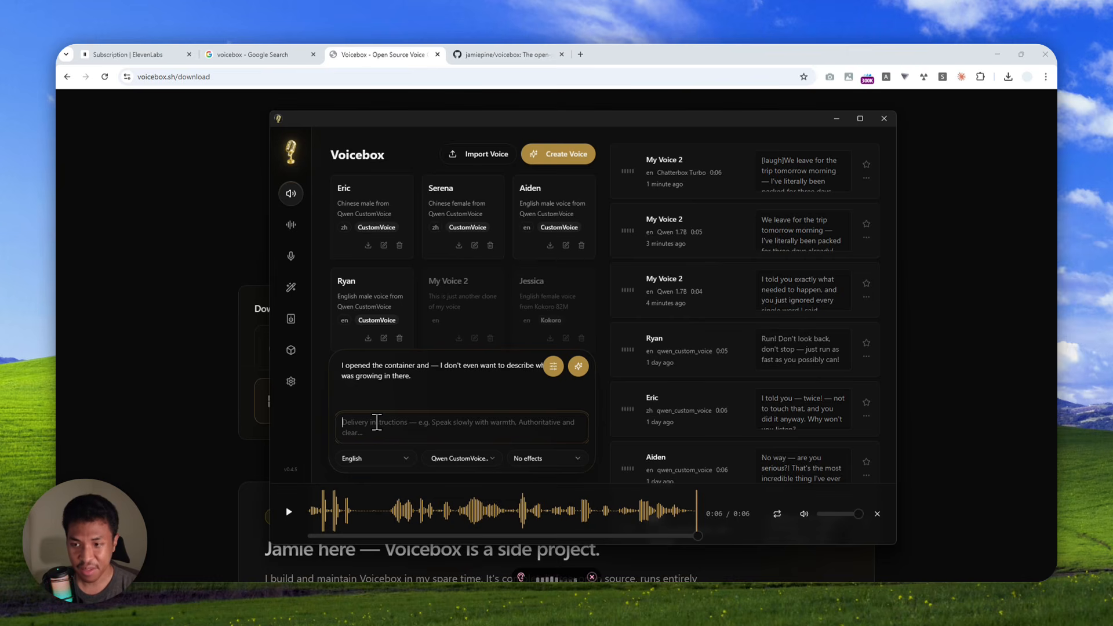
pyautogui.hotkey('ctrl', 'v')
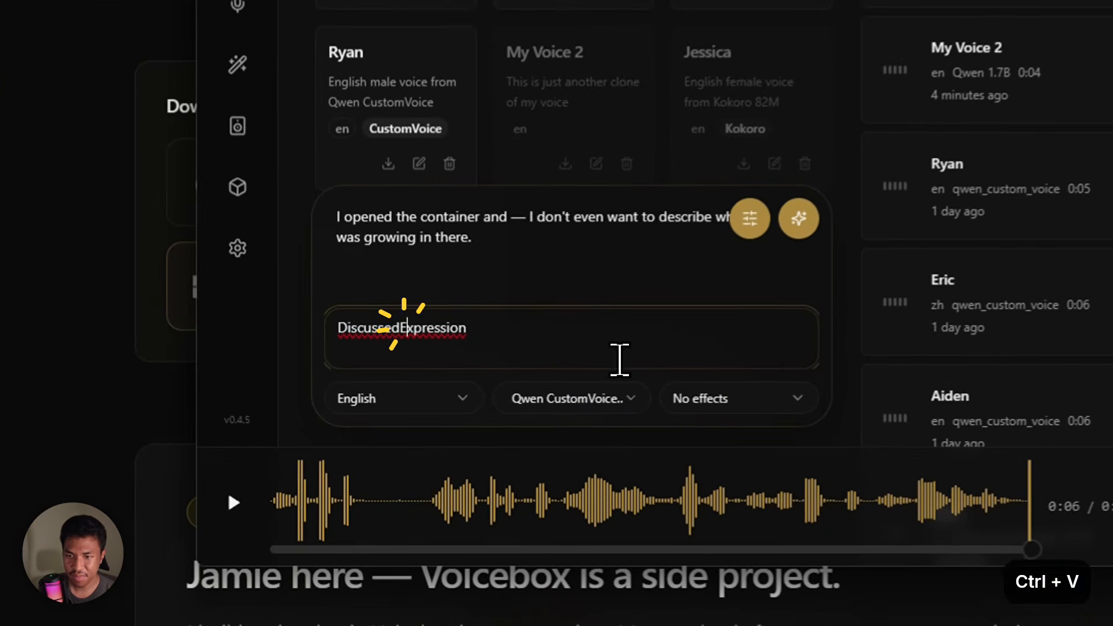
# Correct the delivery instructions to read "disgusted expression"
pyautogui.press('Left')
pyautogui.press('Left')
pyautogui.press('Left')
pyautogui.press('Left')
pyautogui.press('Left')
pyautogui.press('Left')
pyautogui.press('Left')
pyautogui.press('Left')
pyautogui.press('Left')
pyautogui.press('Left')
pyautogui.hotkey('shift', 'Home')
pyautogui.write('disgu')
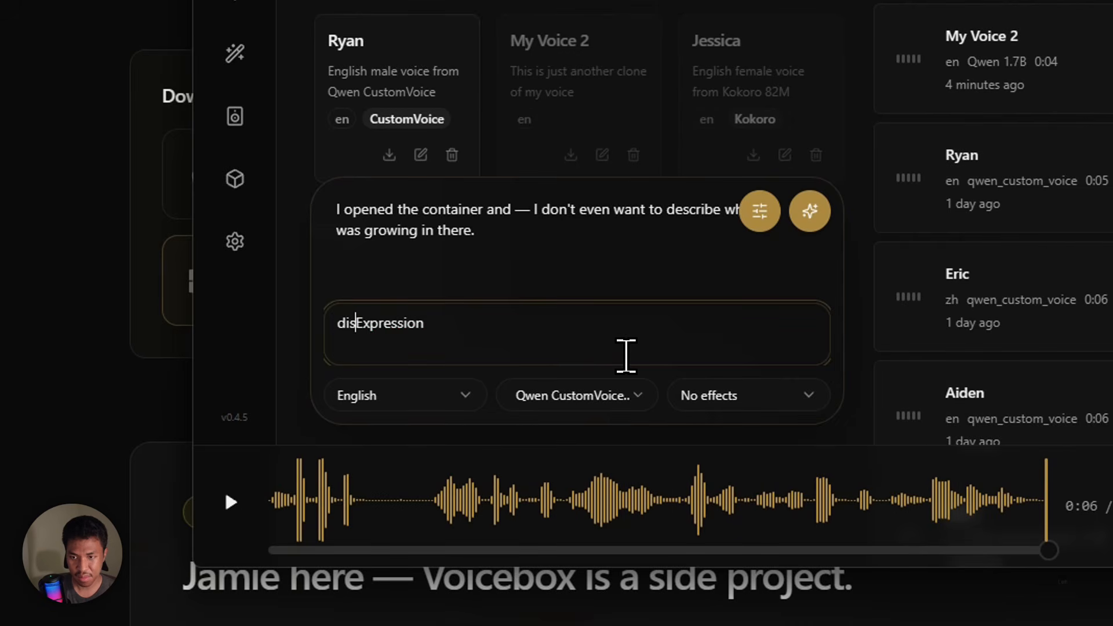
pyautogui.write('sted')
pyautogui.hotkey('shift', 'Right')
pyautogui.write('e')
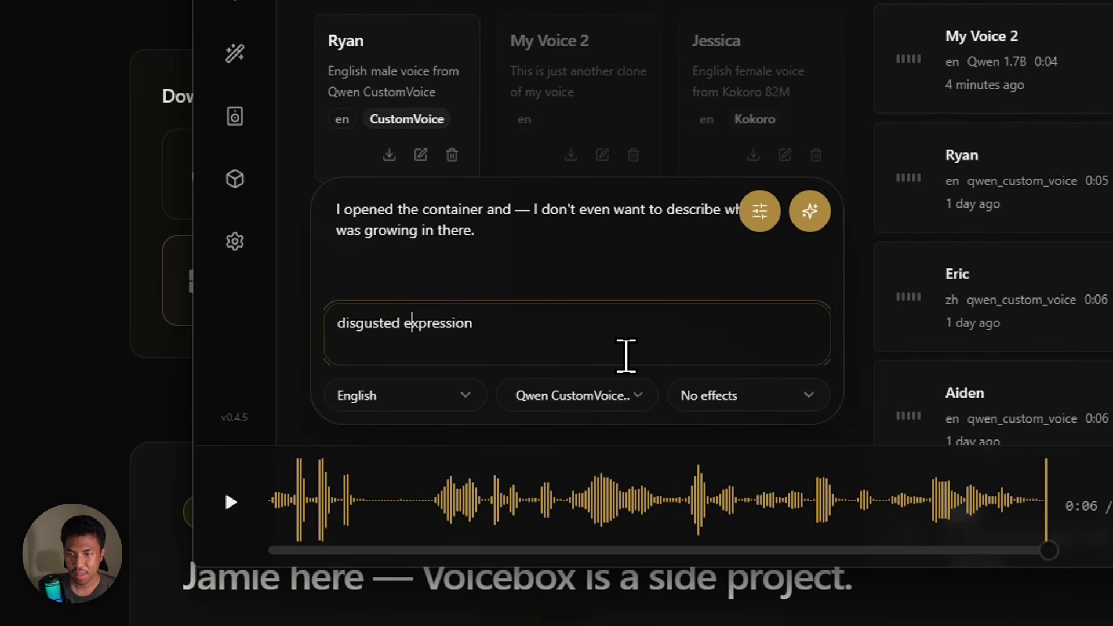
pyautogui.press('End')
pyautogui.hotkey('ctrl', 'a')
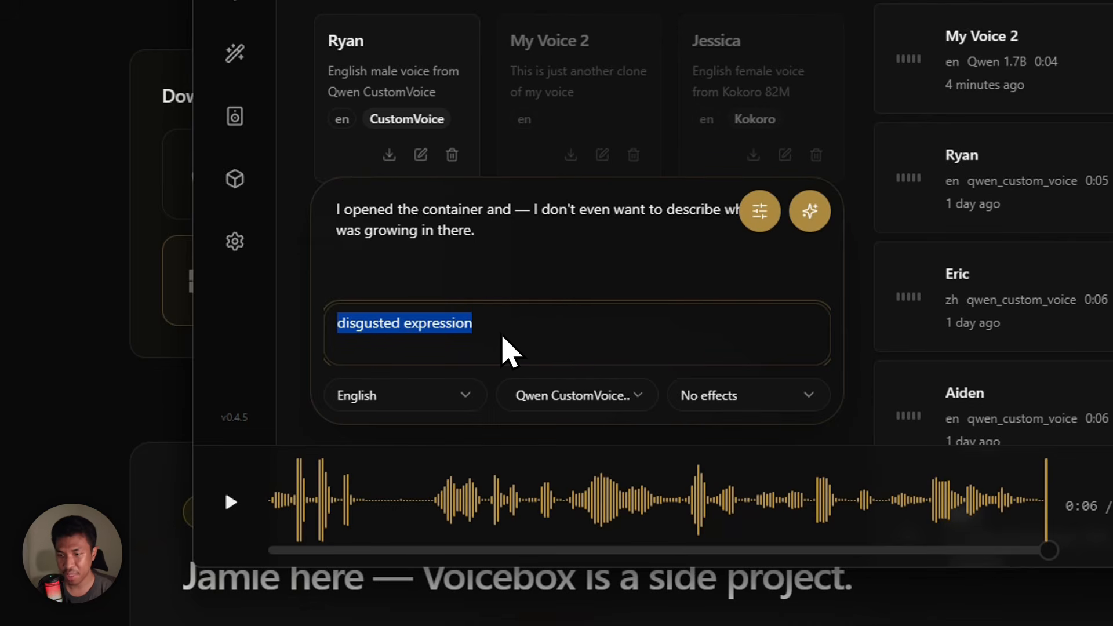
# Select the Ryan voice and generate the speech with the disgusted delivery instructions
pyautogui.click(815, 219)
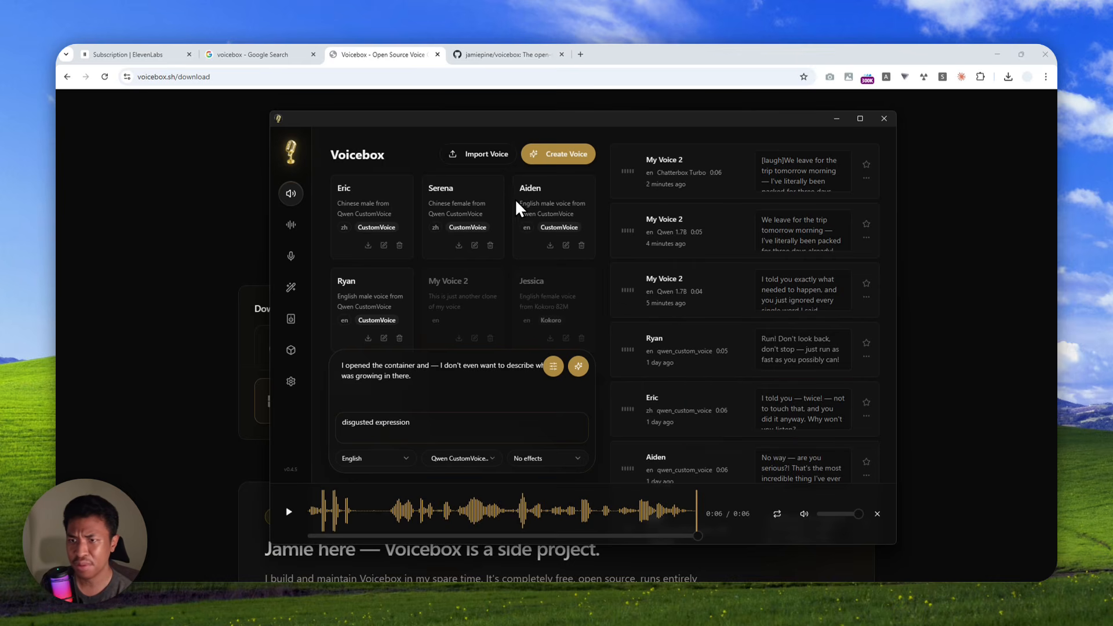
pyautogui.click(377, 282)
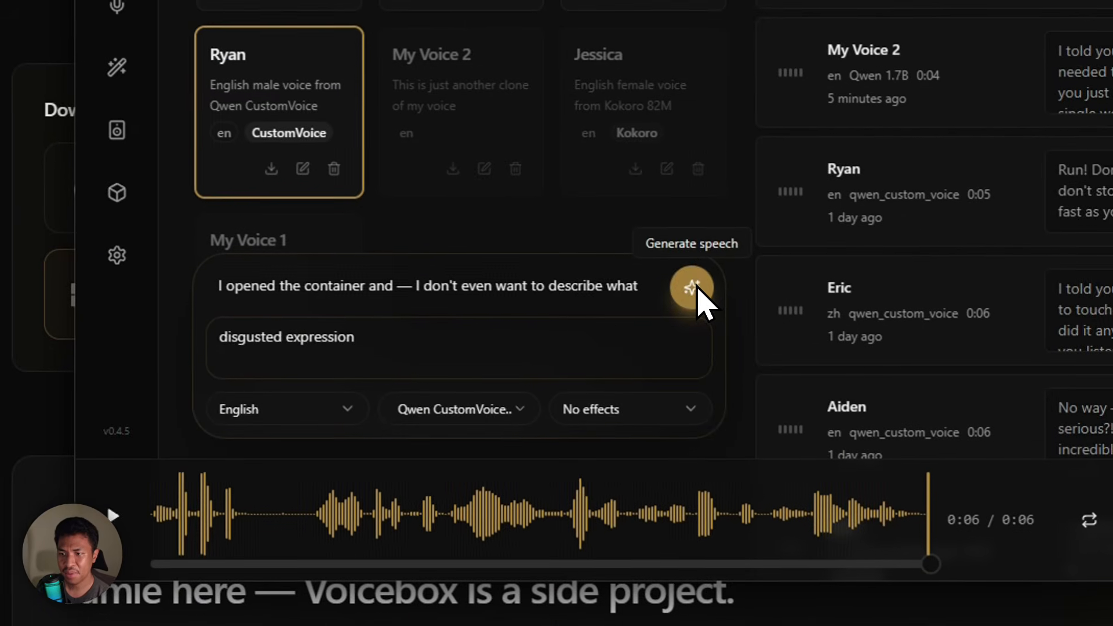
pyautogui.click(696, 288)
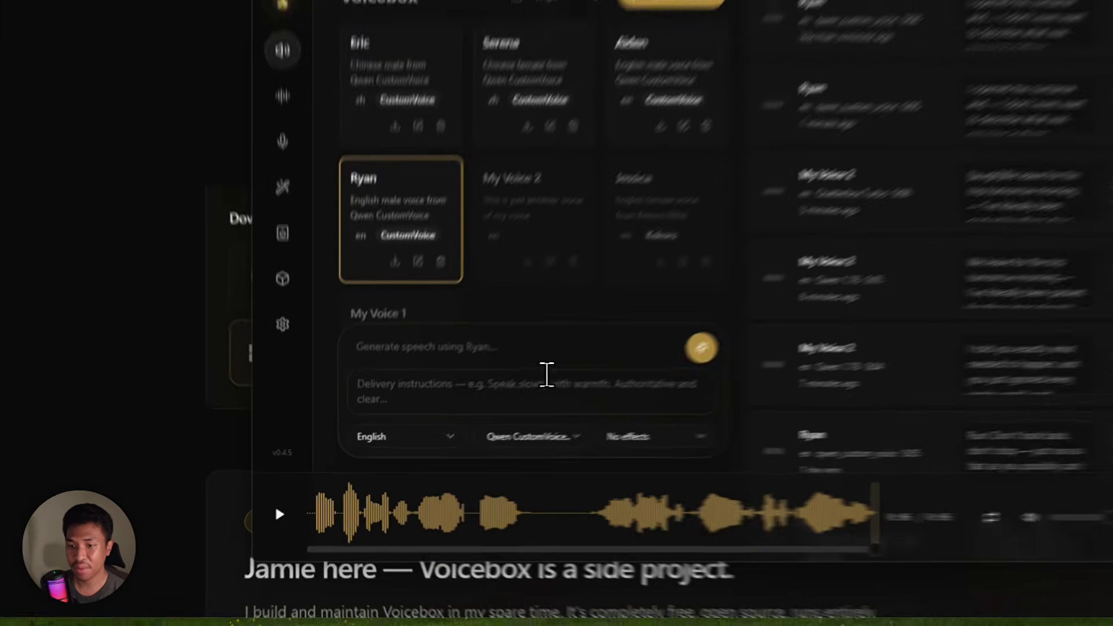
# Play the two newest Ryan clips from the generation history to compare them
pyautogui.click(359, 423)
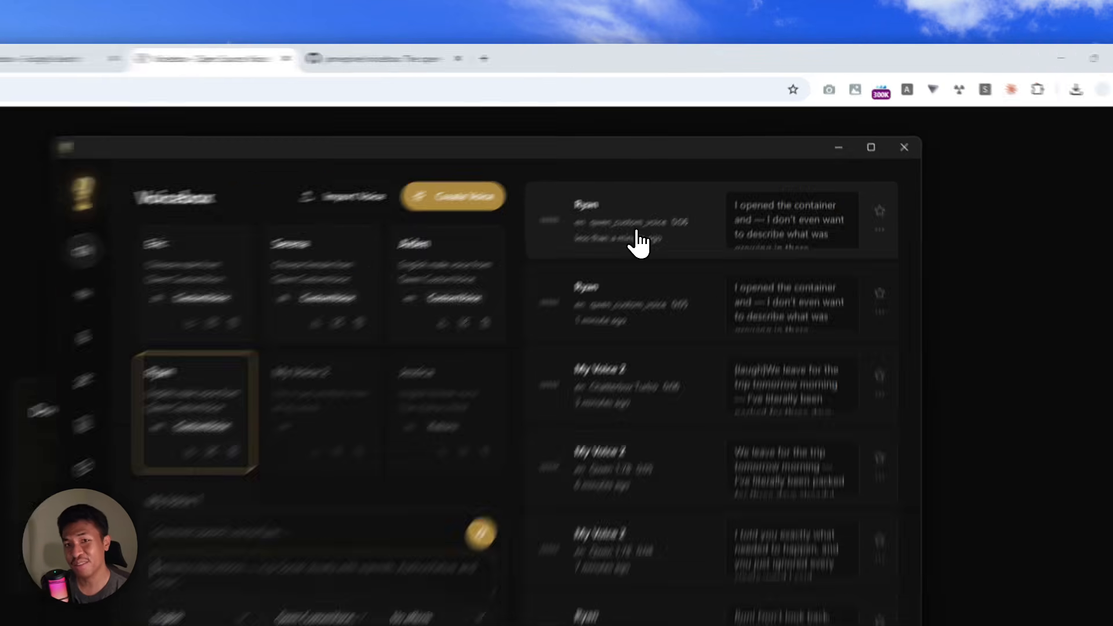
pyautogui.click(693, 181)
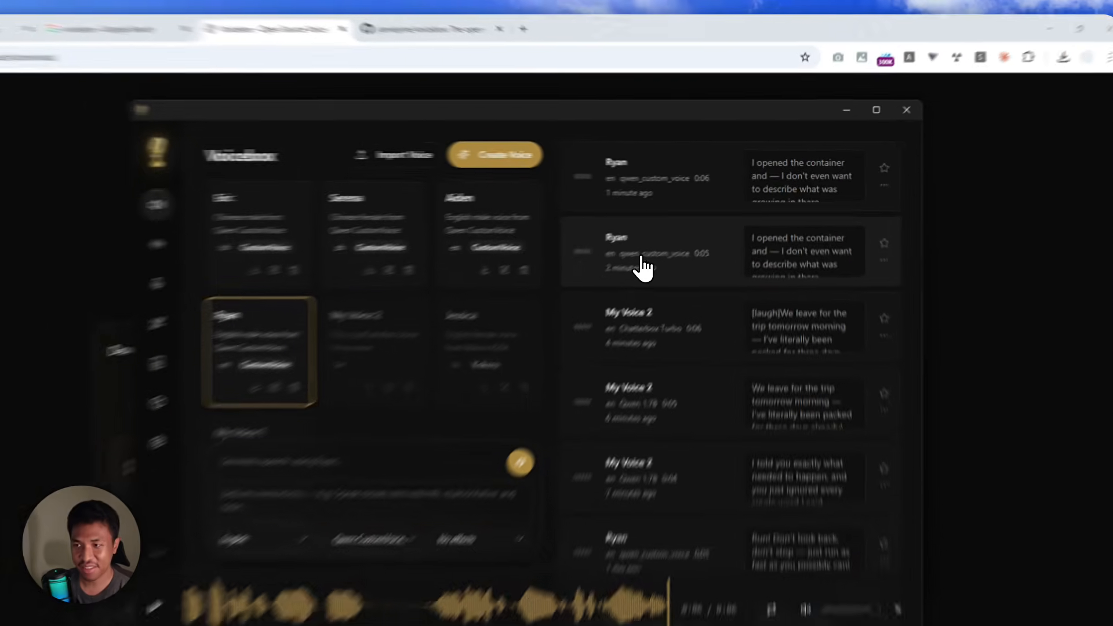
pyautogui.click(675, 241)
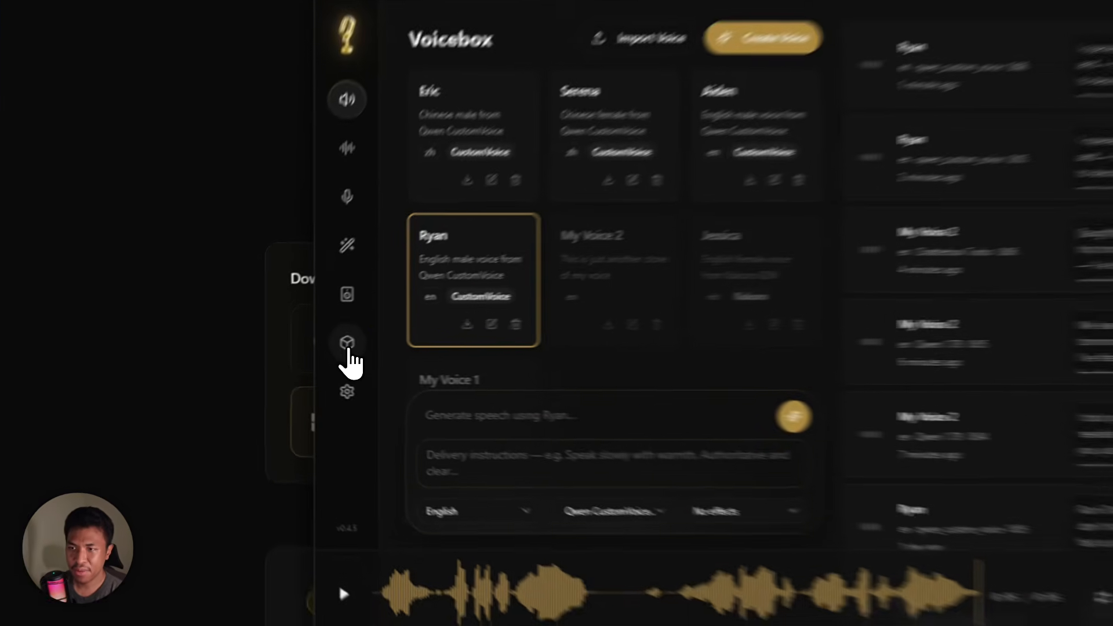
# Examine the details of the Qwen TTS 0.6B model in model management
pyautogui.click(291, 350)
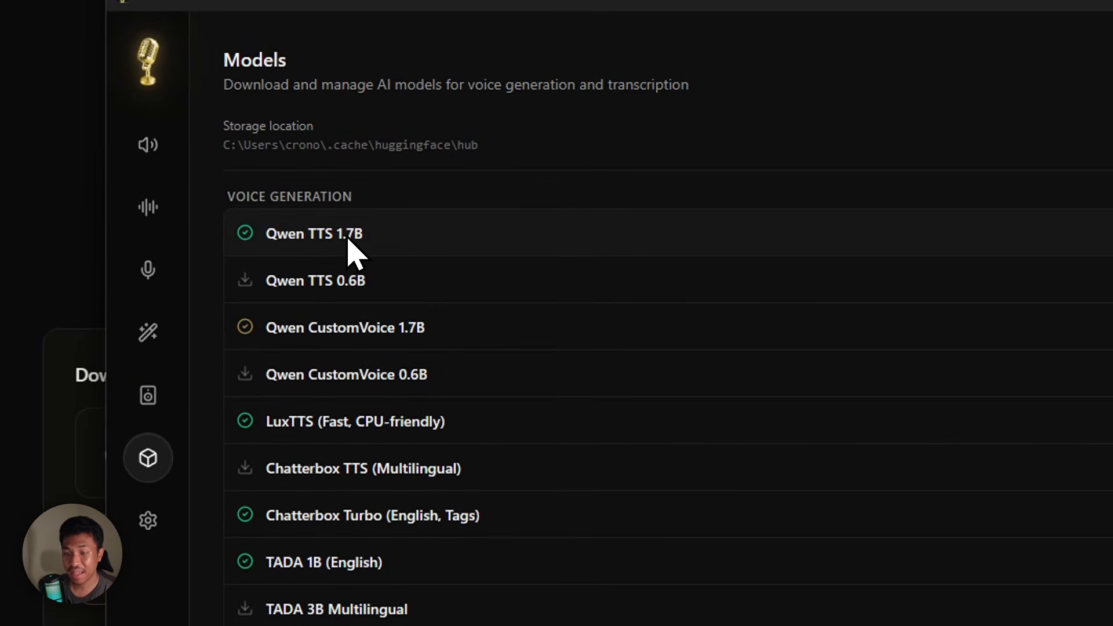
pyautogui.click(342, 289)
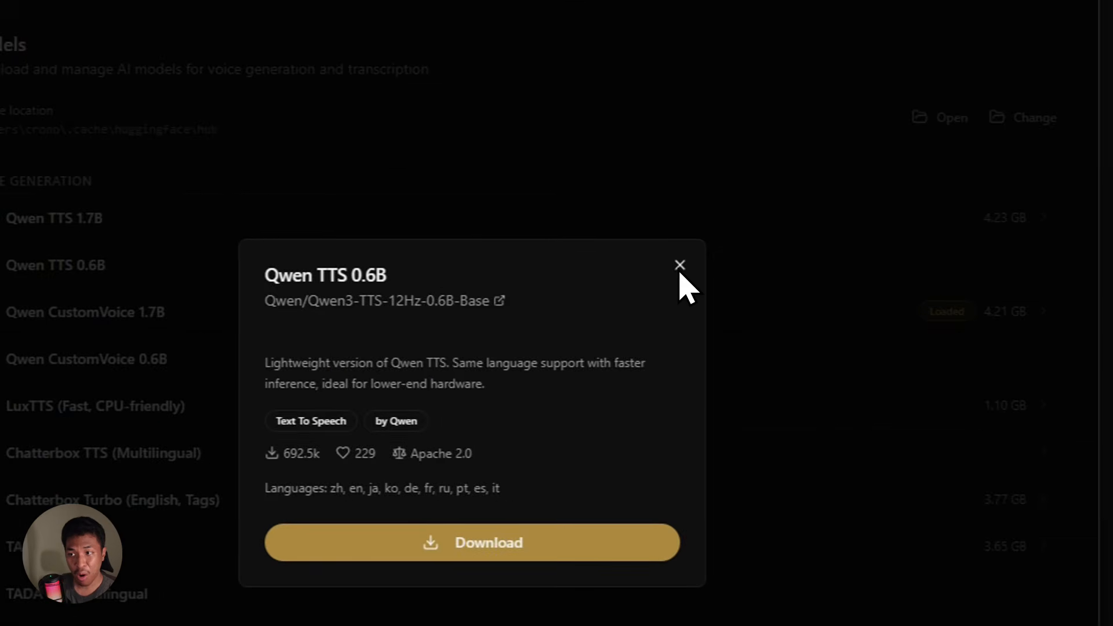
# Close the Qwen TTS 0.6B details and examine the details of the Kokoro 82M model
pyautogui.click(680, 267)
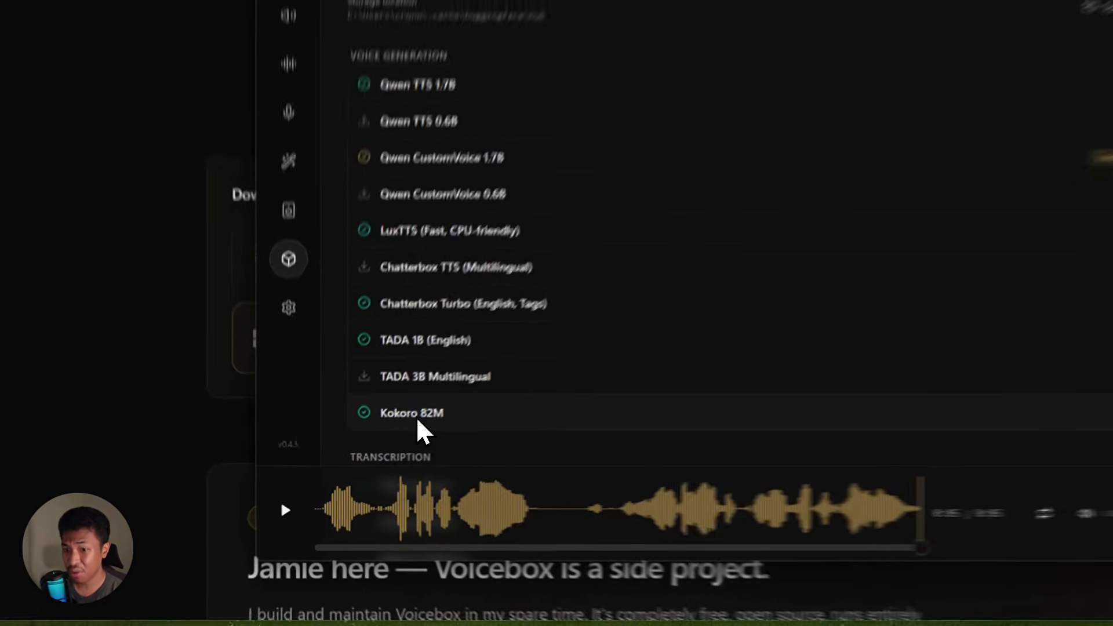
pyautogui.click(388, 457)
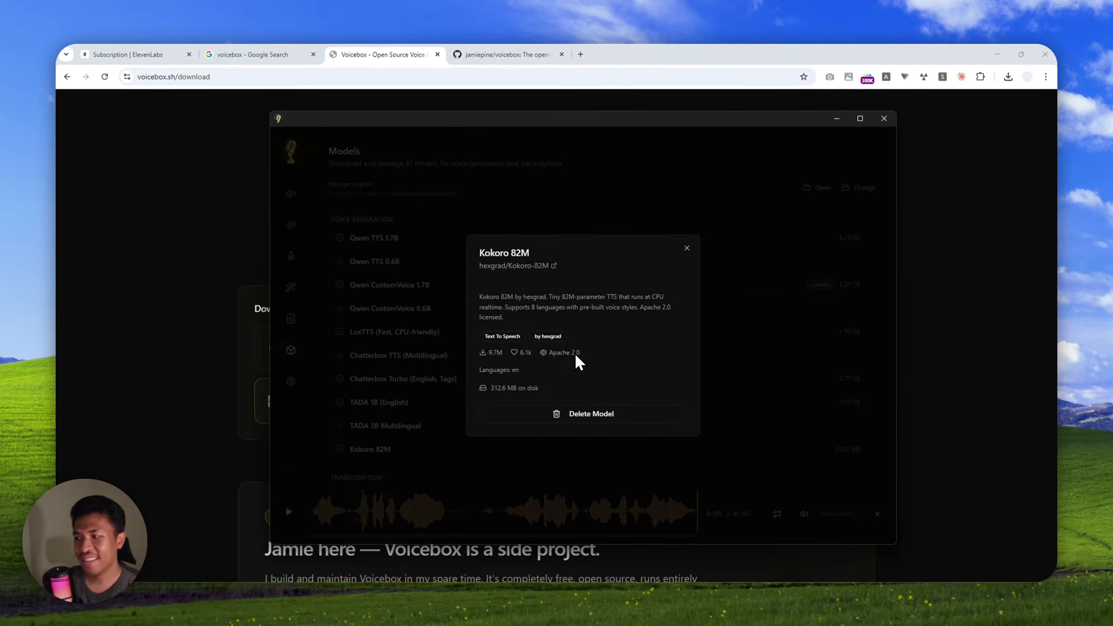
pyautogui.click(687, 248)
# Enter the speech text "Oh my gosh, I can't believe we actually won — this is the best day of my life!" and choose the Kokoro 82M model
pyautogui.click(287, 195)
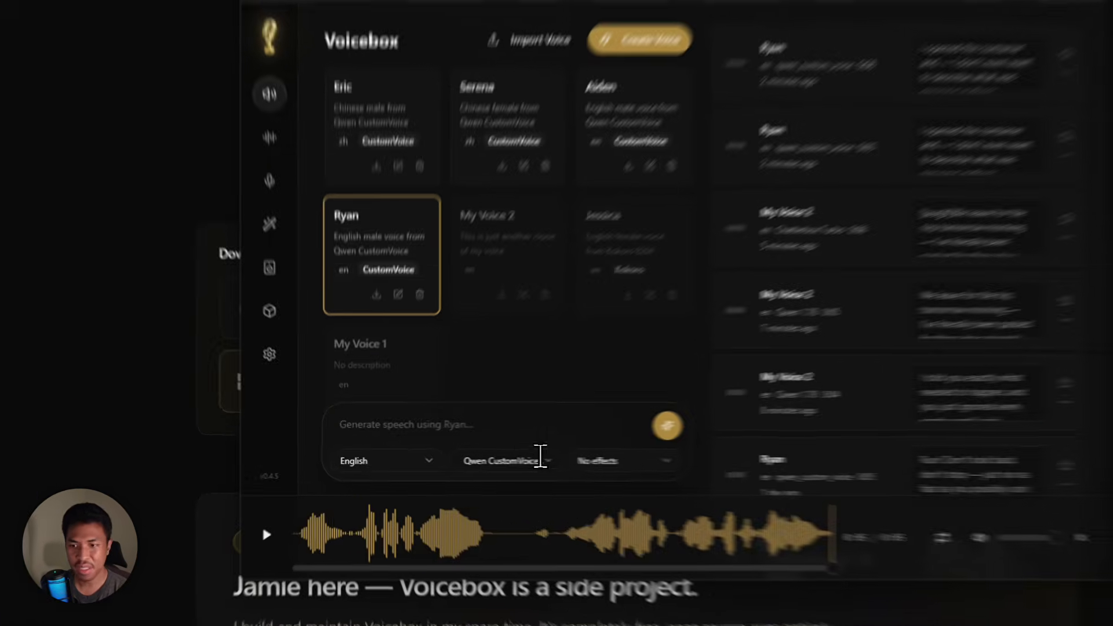
pyautogui.click(427, 428)
pyautogui.write("Oh my gosh, I can't believe we actually won — this is the best day of my life!")
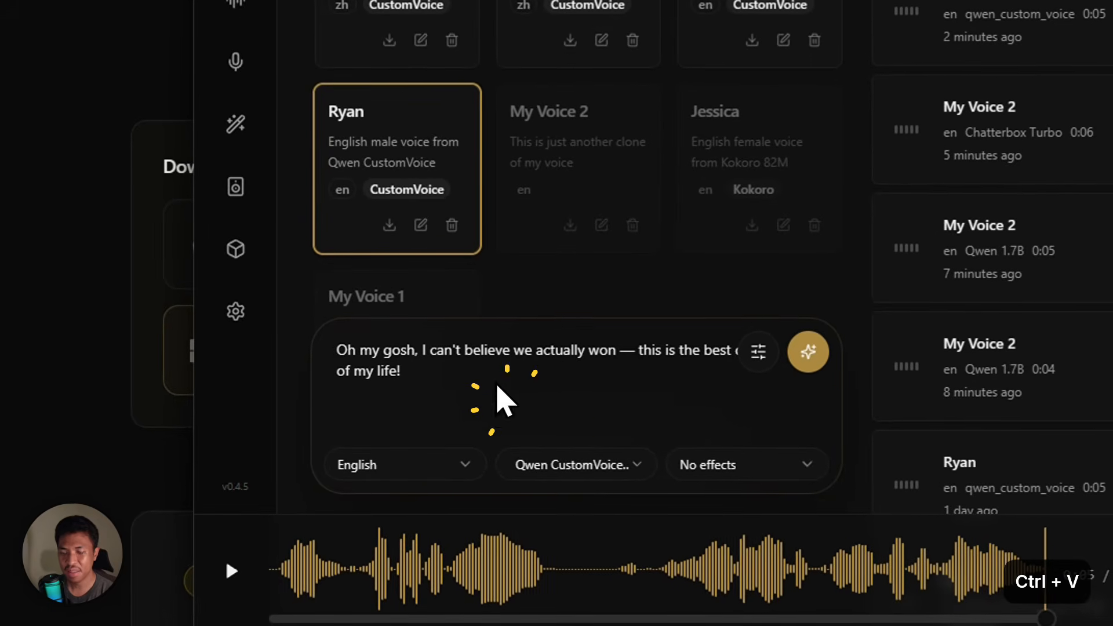
pyautogui.click(613, 464)
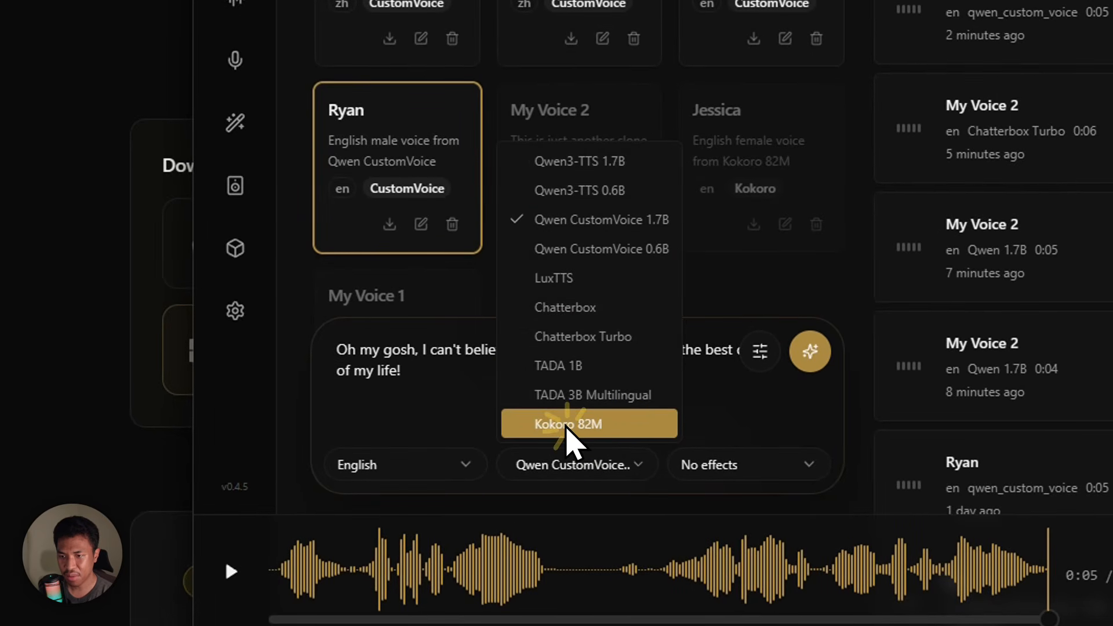
pyautogui.click(589, 427)
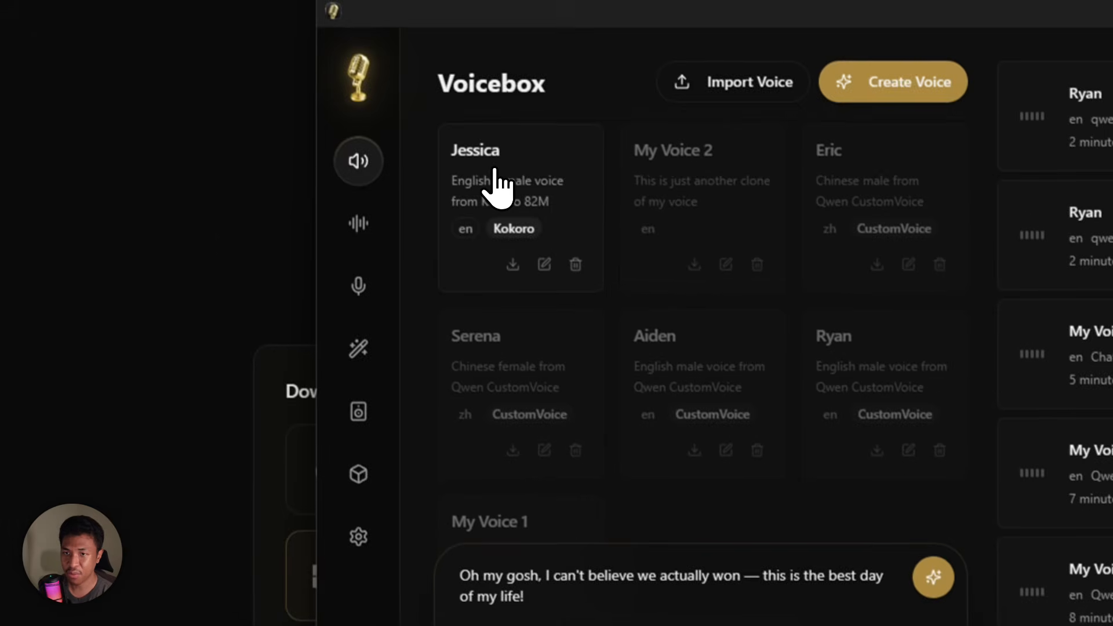
# Select the Jessica voice and generate the speech from the entered text
pyautogui.click(440, 86)
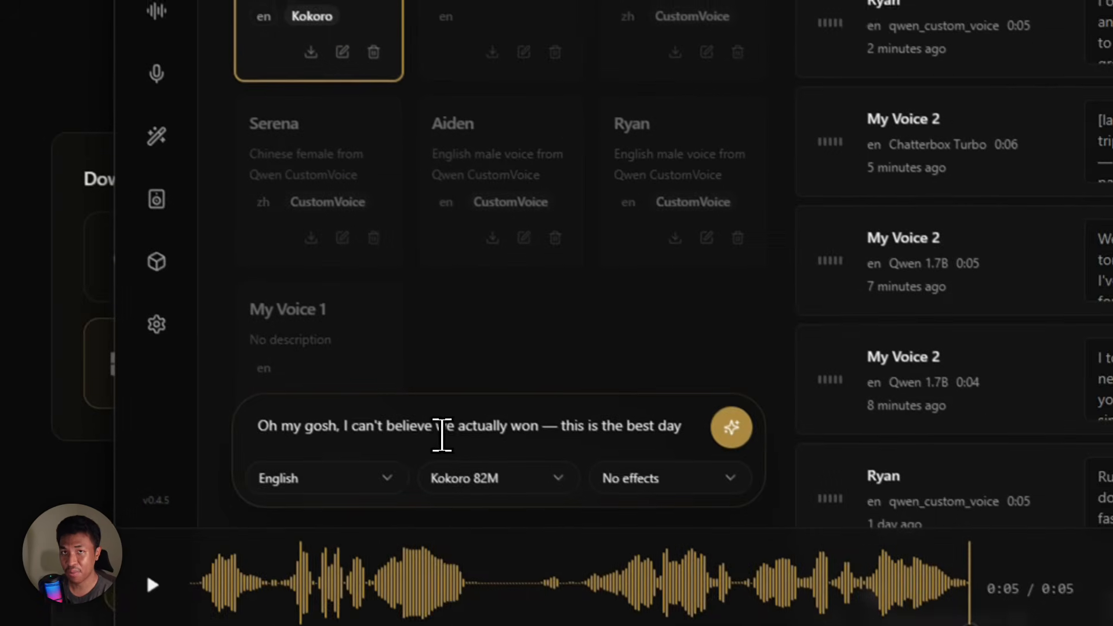
pyautogui.click(558, 551)
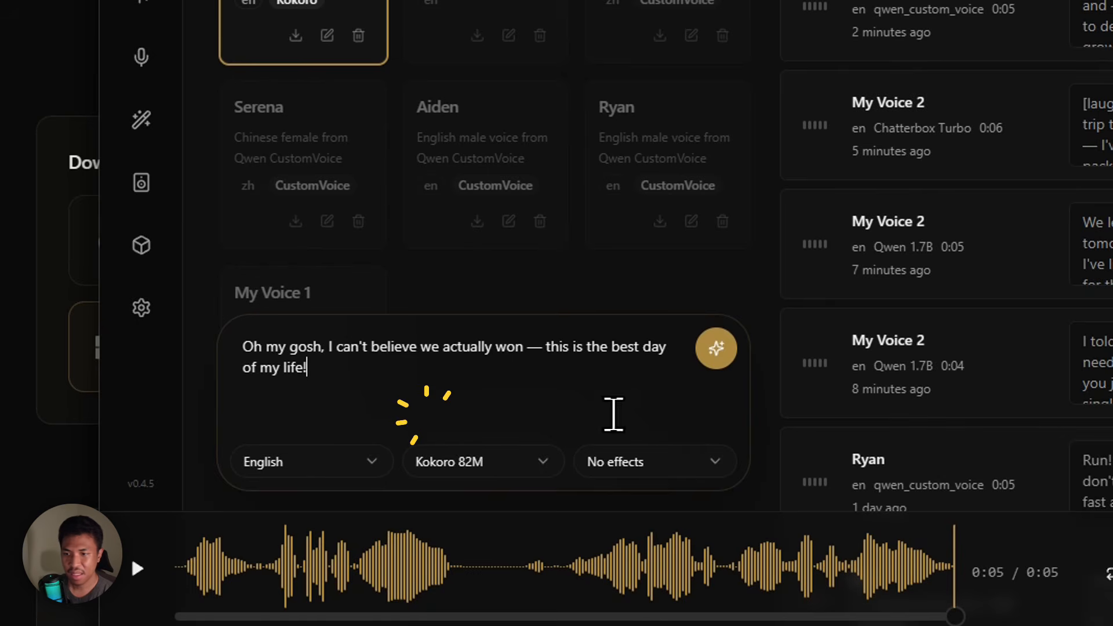
pyautogui.click(706, 350)
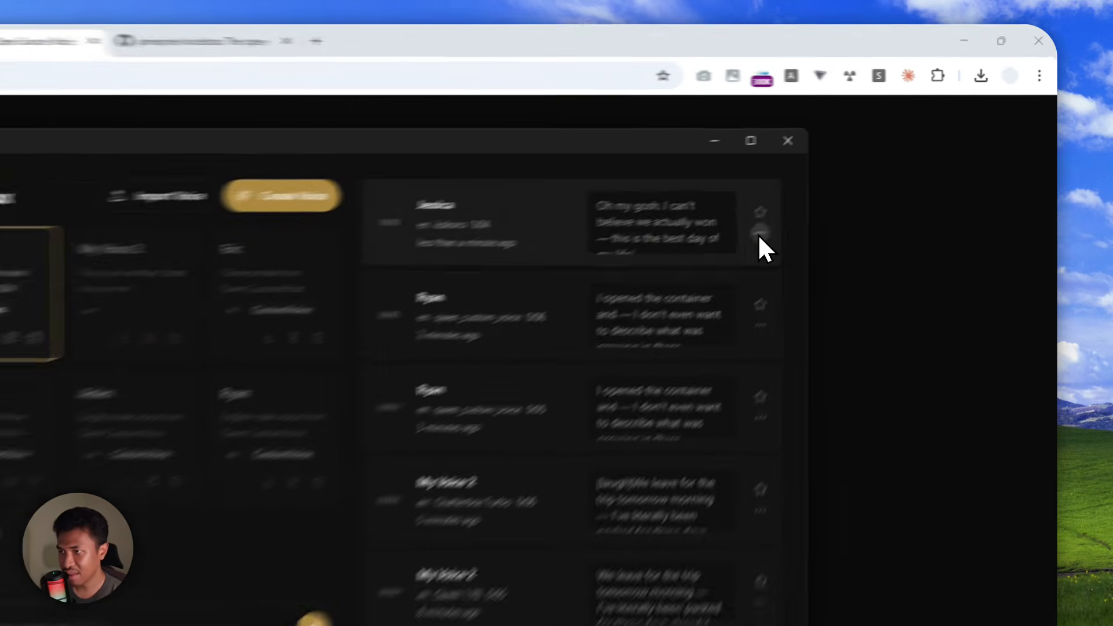
# View the available actions for the newest Jessica clip, and switch to the ElevenLabs subscription page in the browser
pyautogui.click(866, 178)
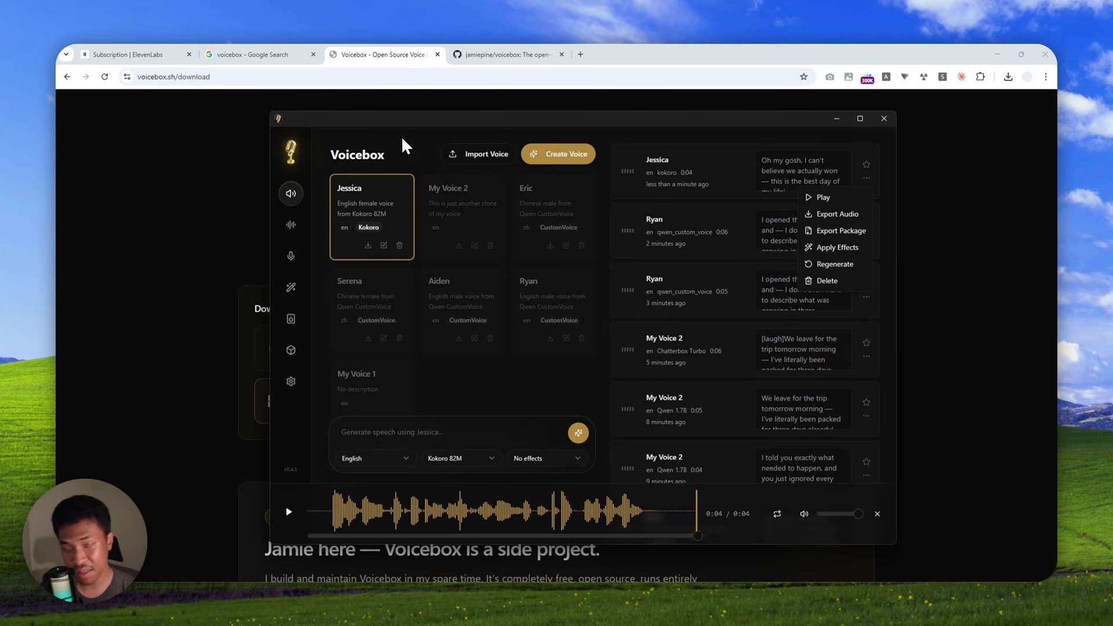
pyautogui.click(198, 156)
pyautogui.click(136, 56)
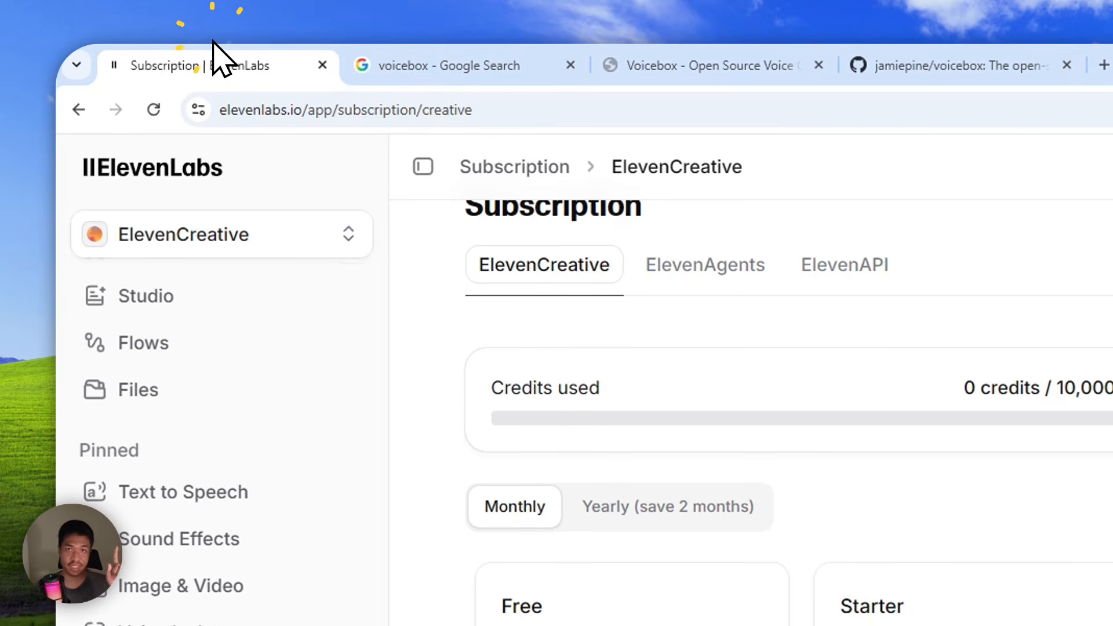